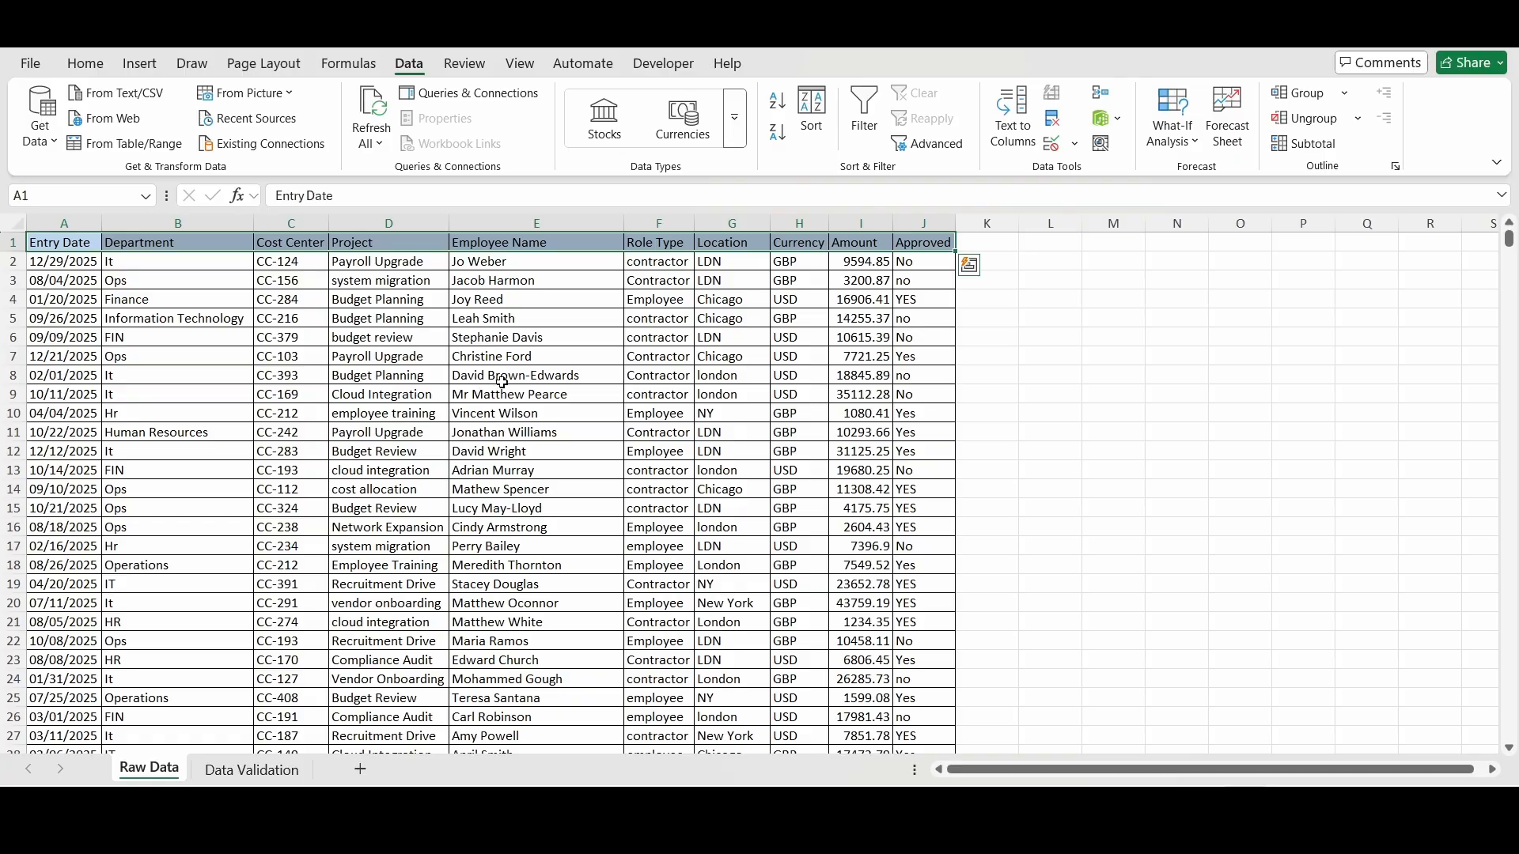
Examine the records on the Raw Data sheet down to the last row, then return to the top of the table.
left_click(536, 375)
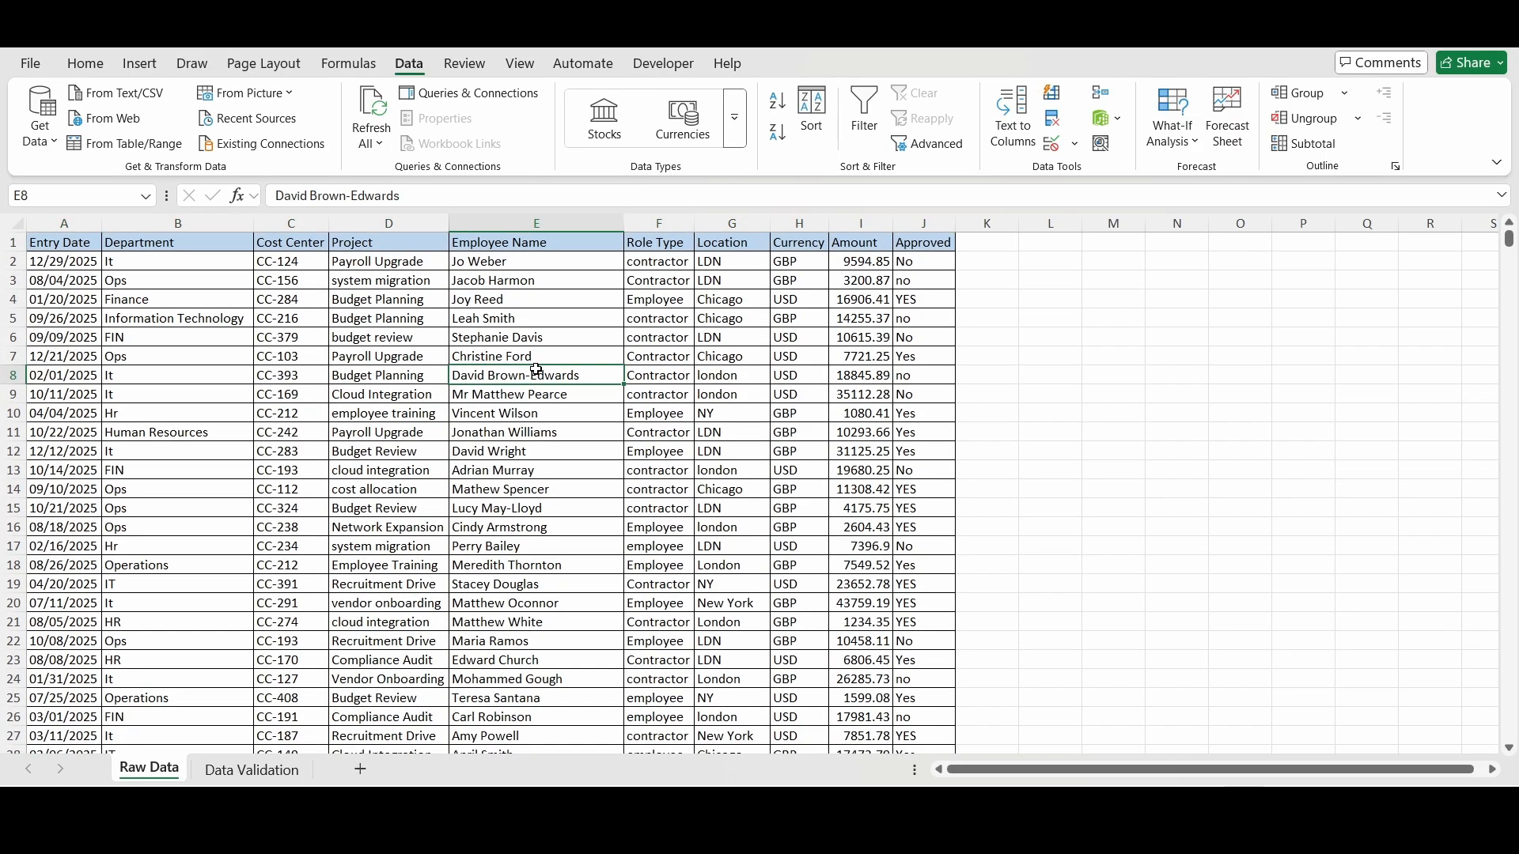
scroll(536, 369, "down", 4)
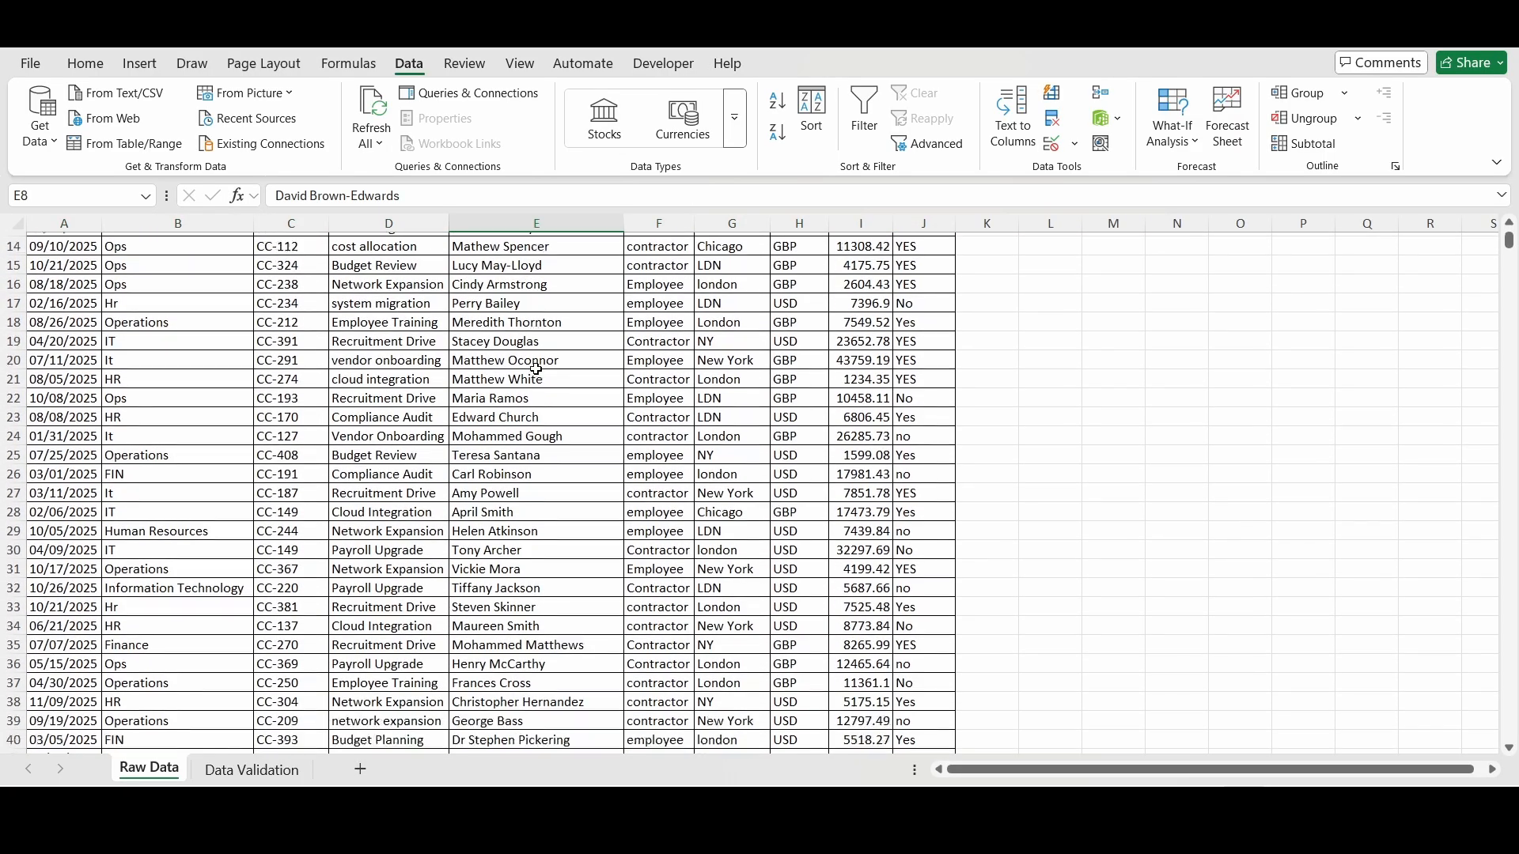
scroll(536, 370, "down", 8)
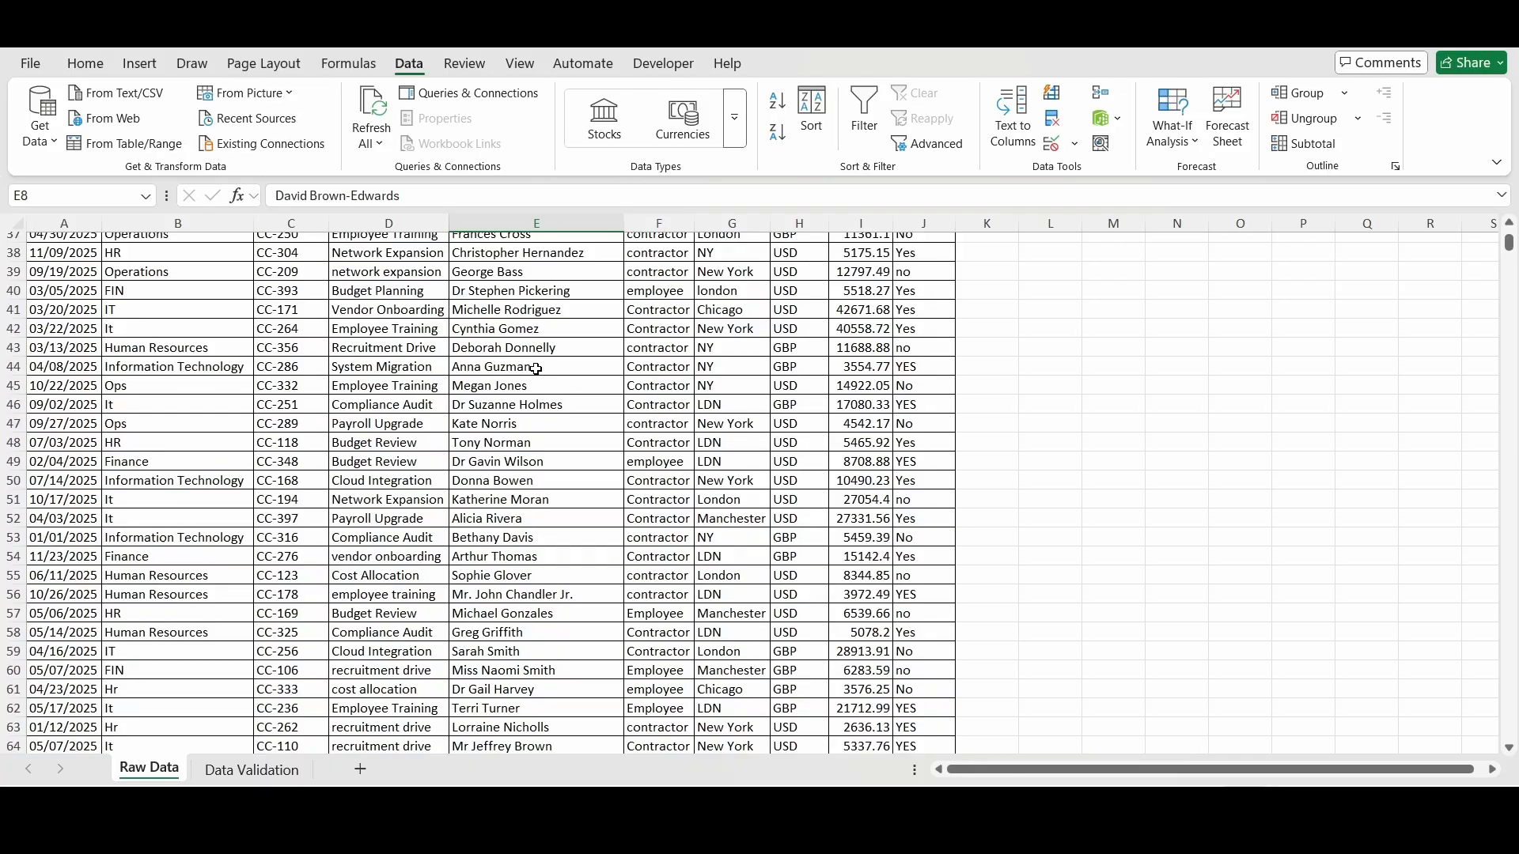
key("ctrl+shift+Down")
scroll(63, 523, "down", 5)
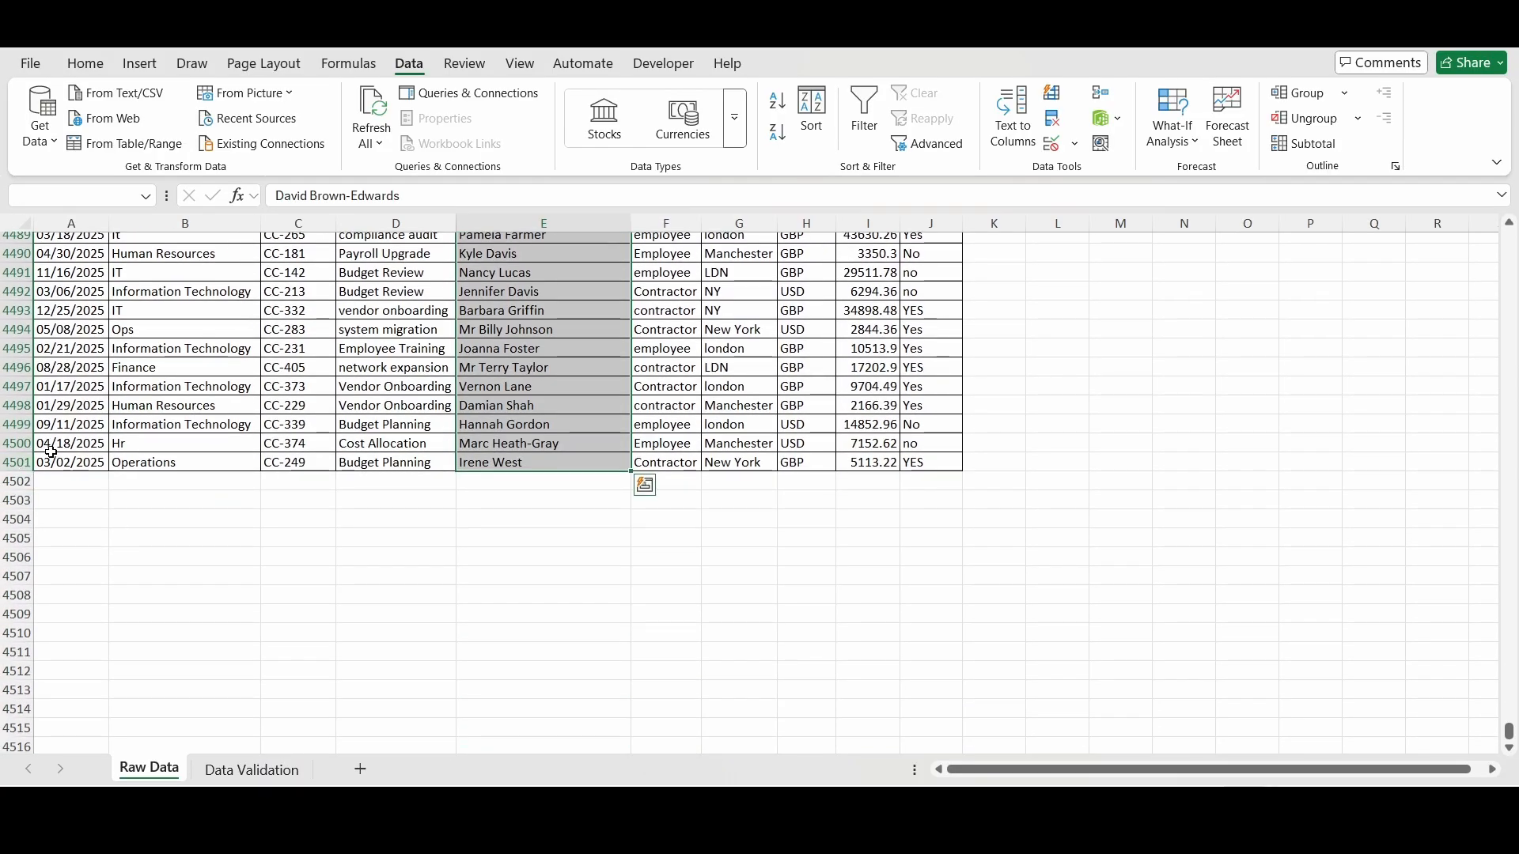
scroll(144, 438, "up", 20)
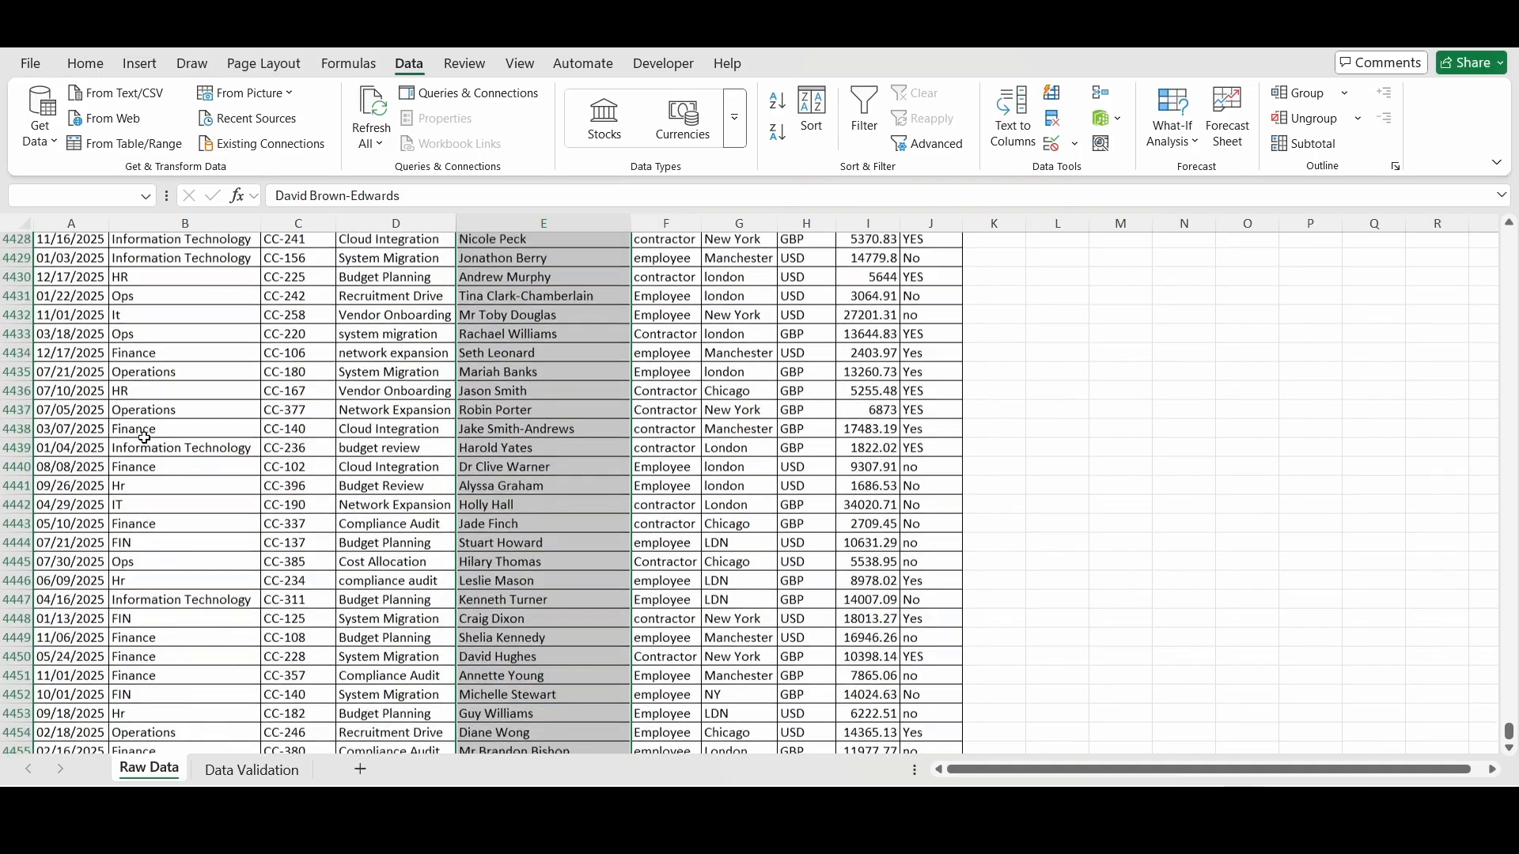
left_click(180, 436)
key("ctrl+Up")
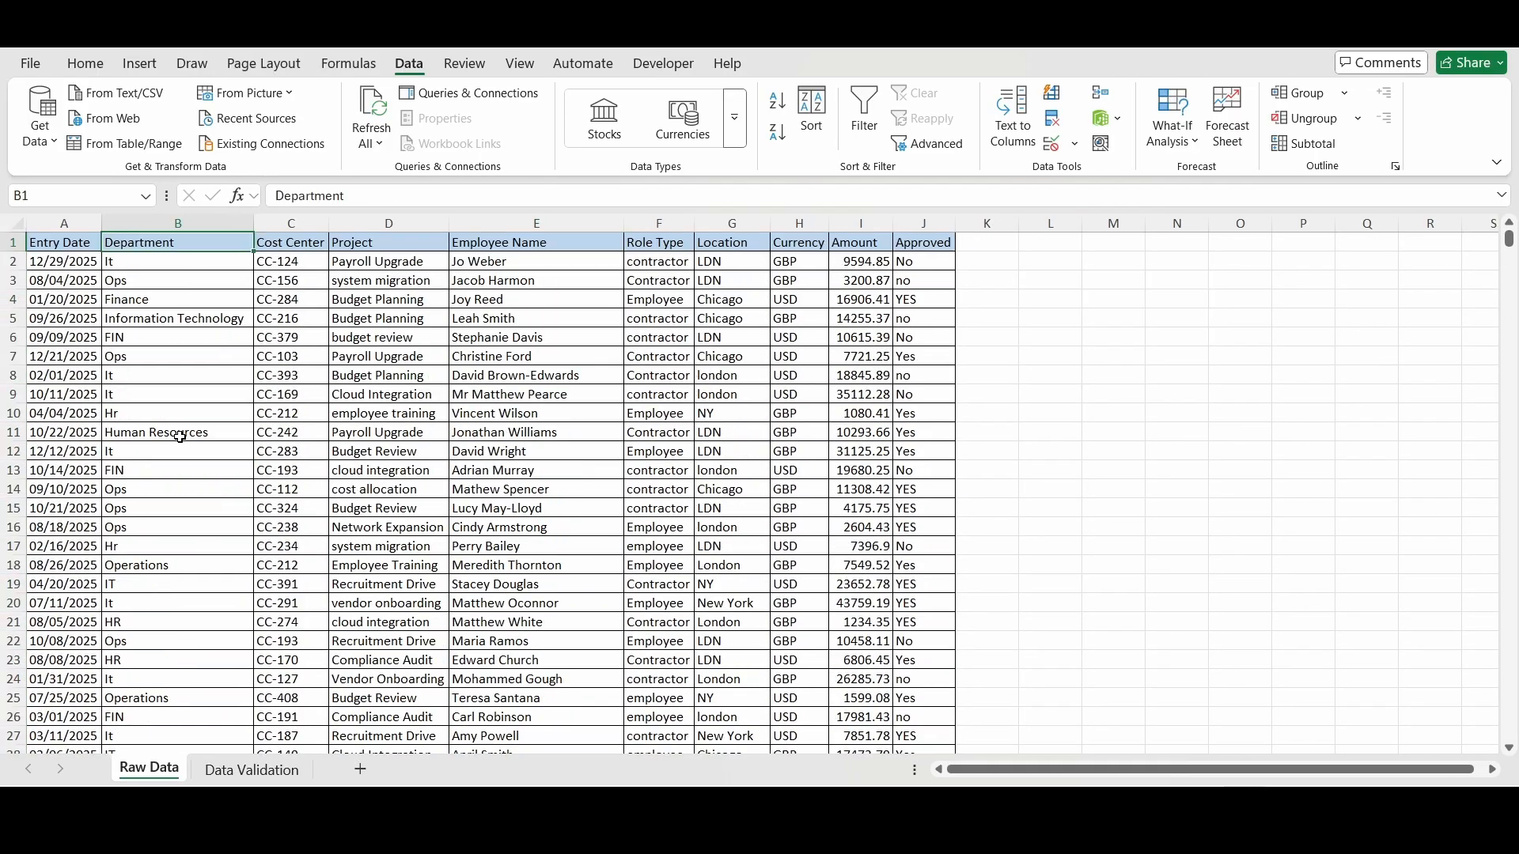
left_click(365, 363)
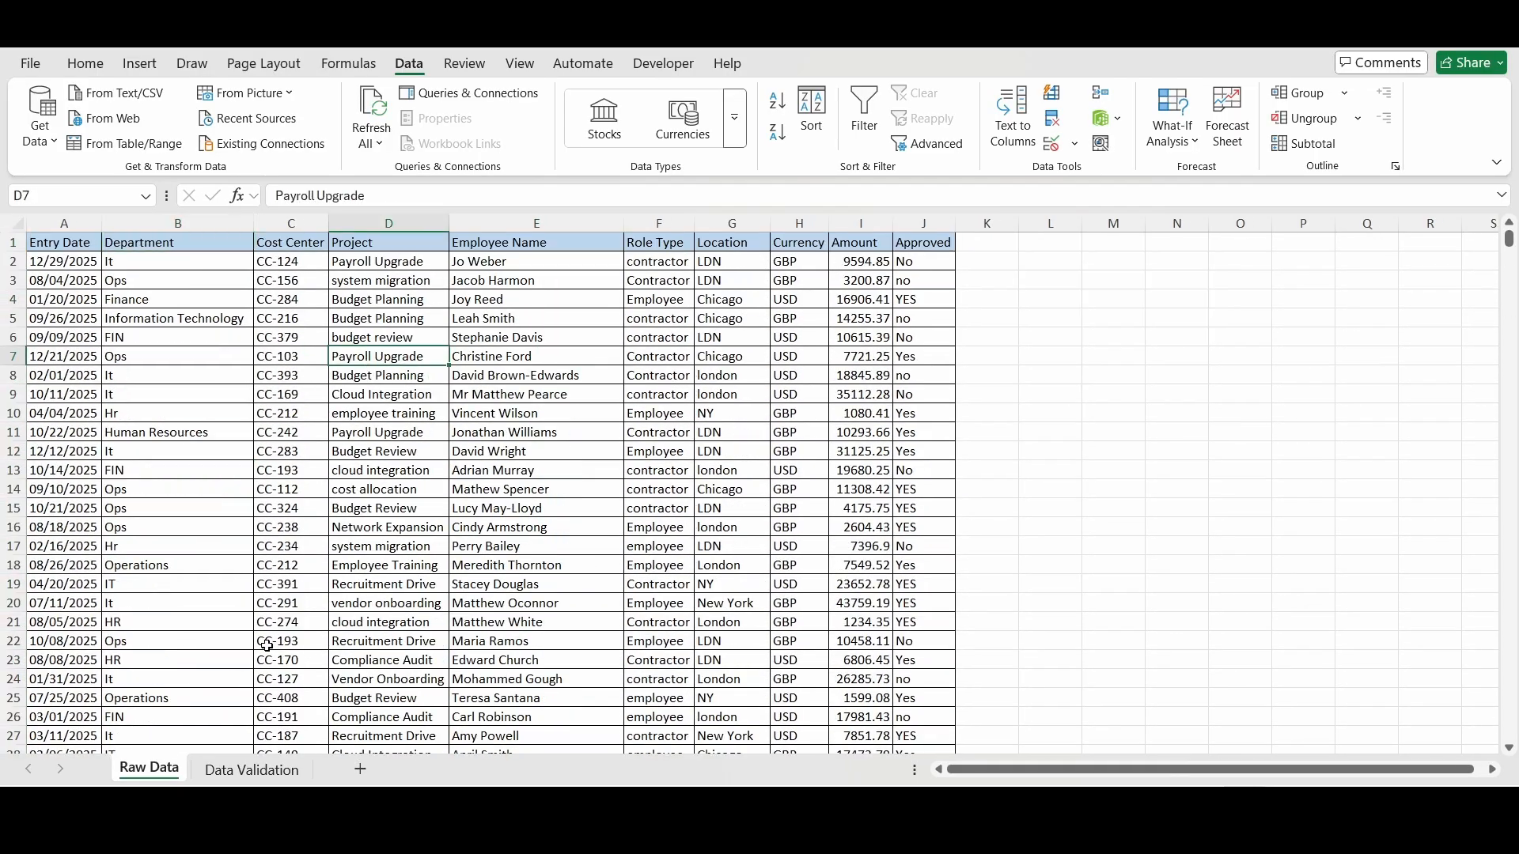
On the Data Validation sheet, start a validation rule for the whole Entry Date column that allows only Date values.
left_click(264, 769)
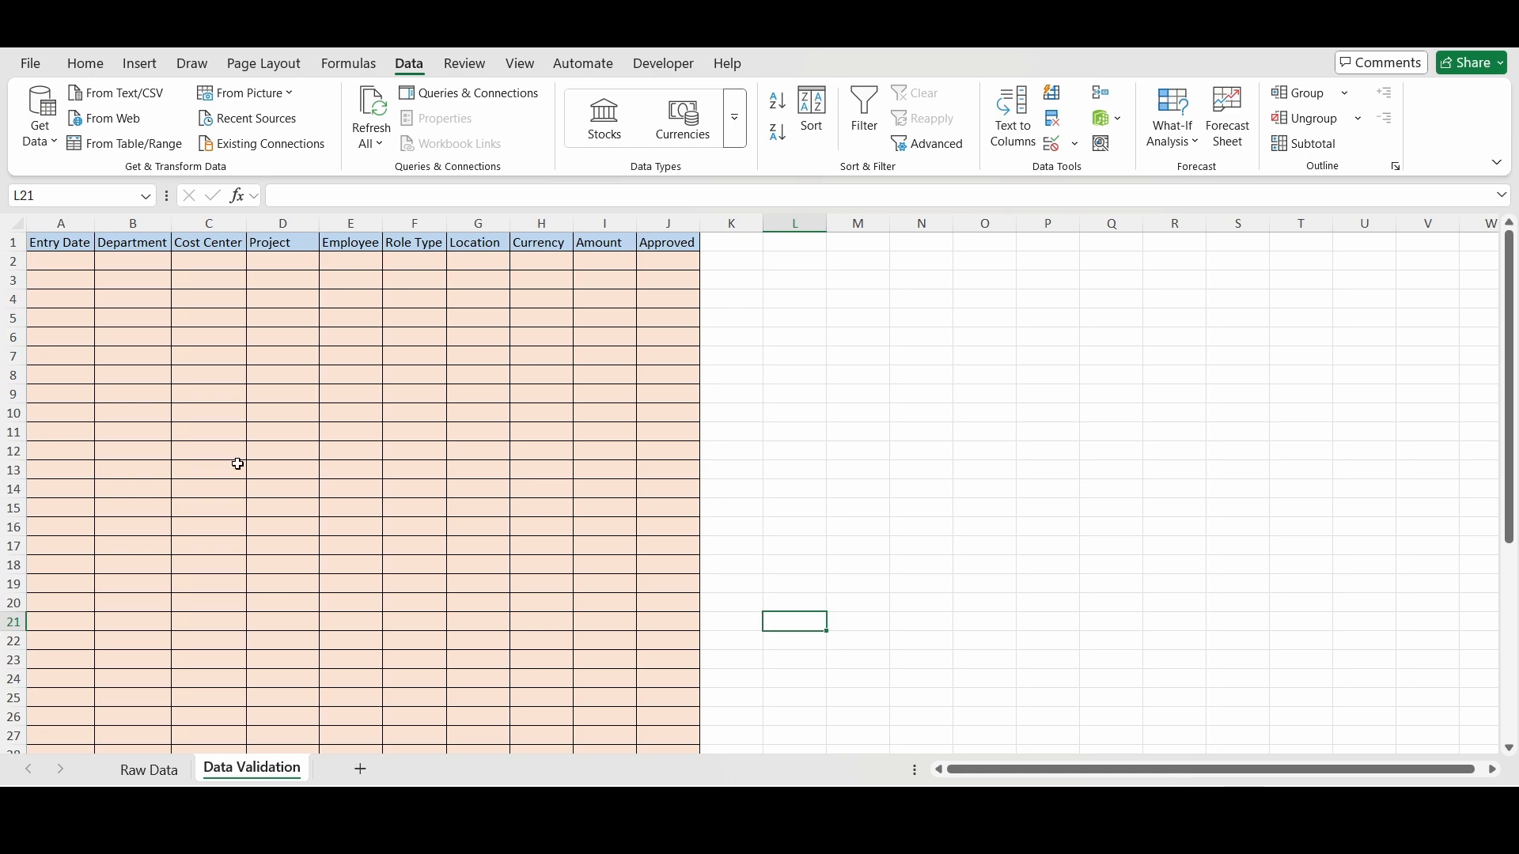
left_click(69, 221)
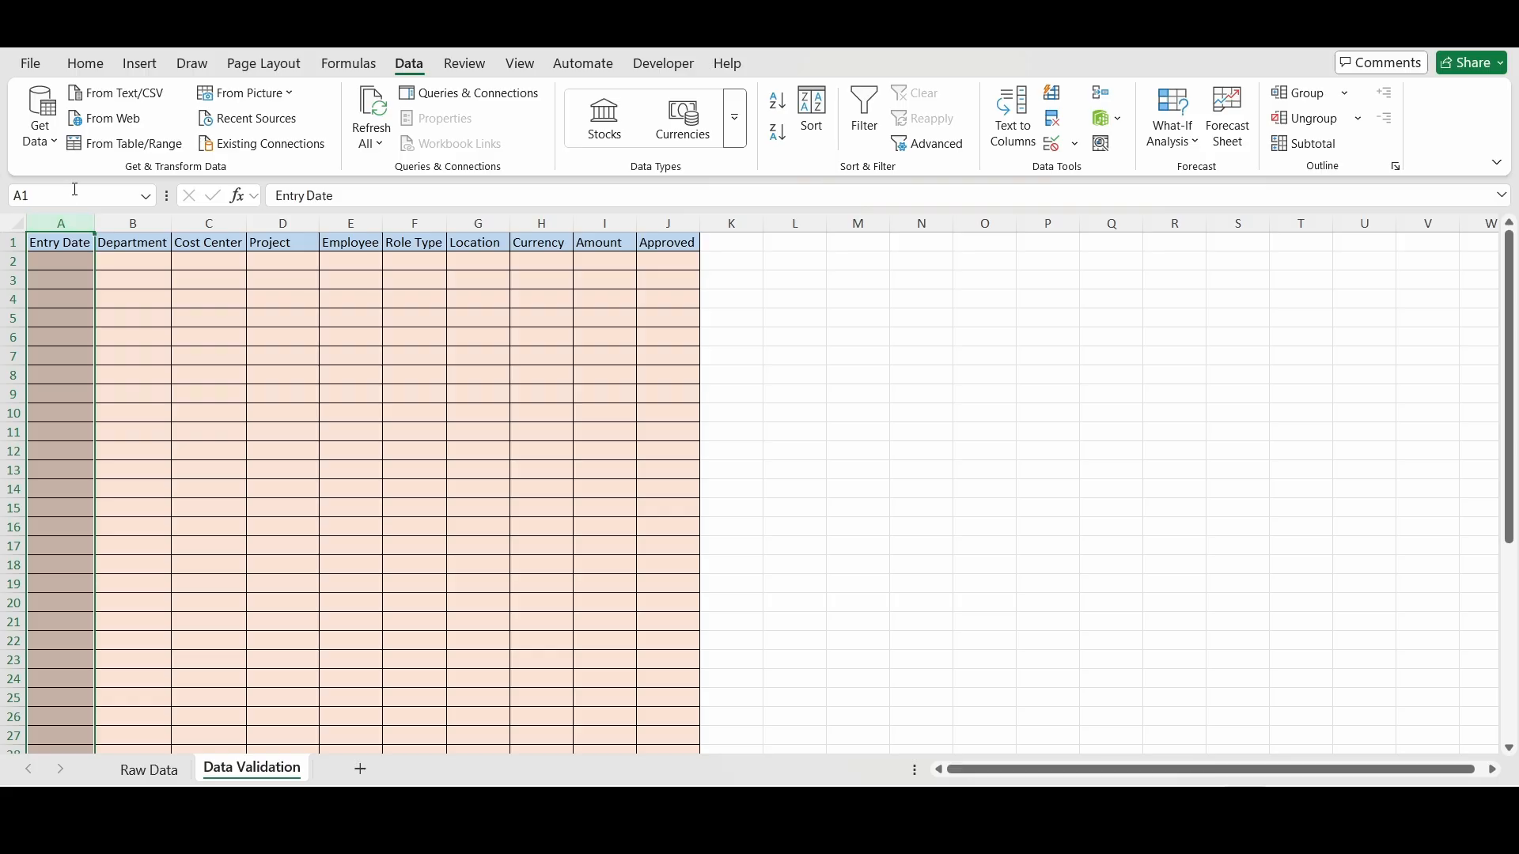
left_click(87, 64)
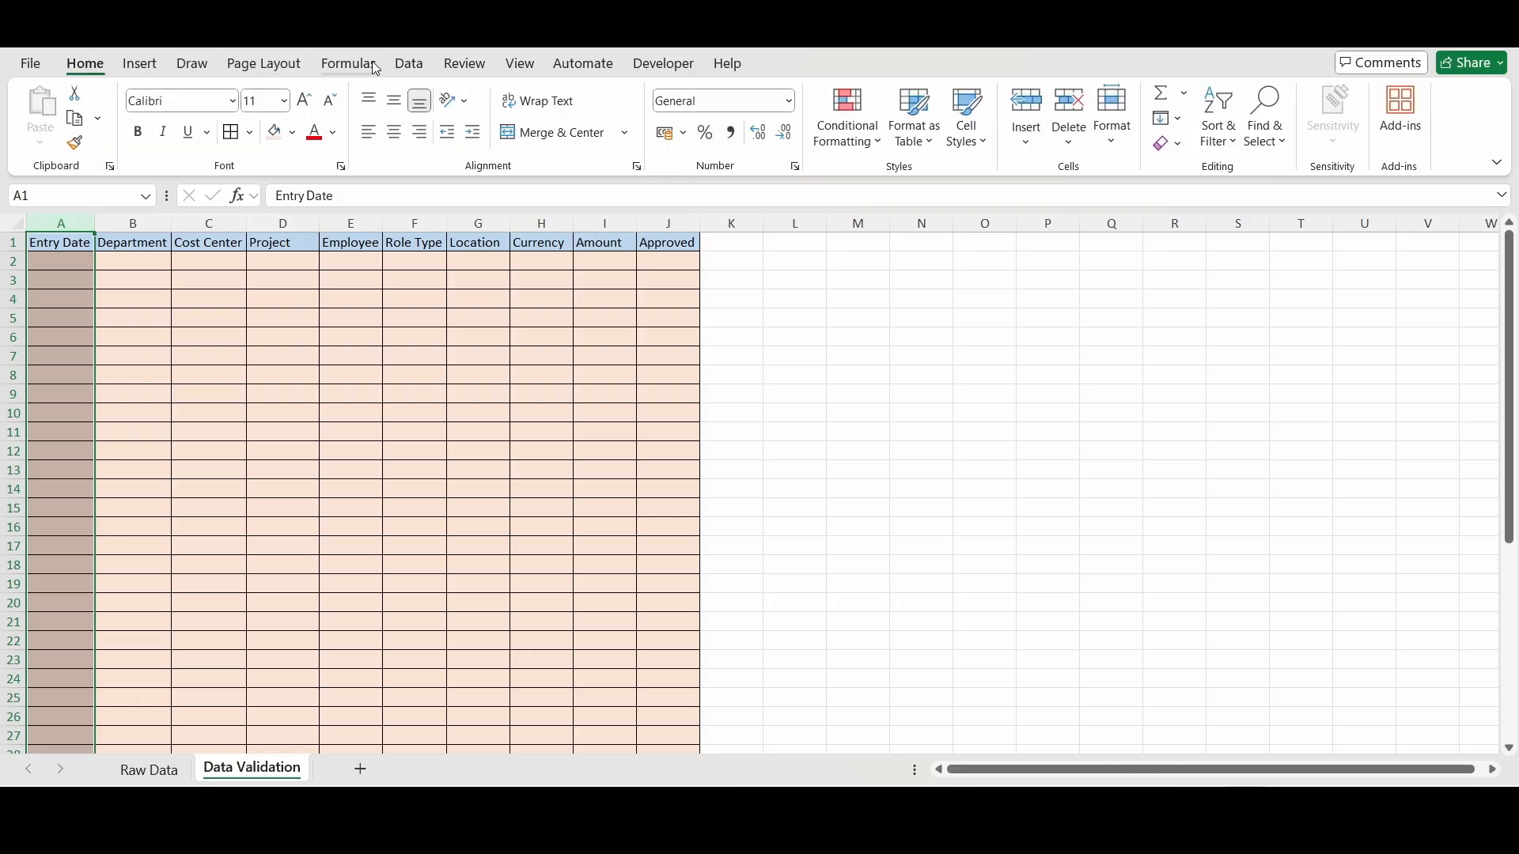
left_click(419, 69)
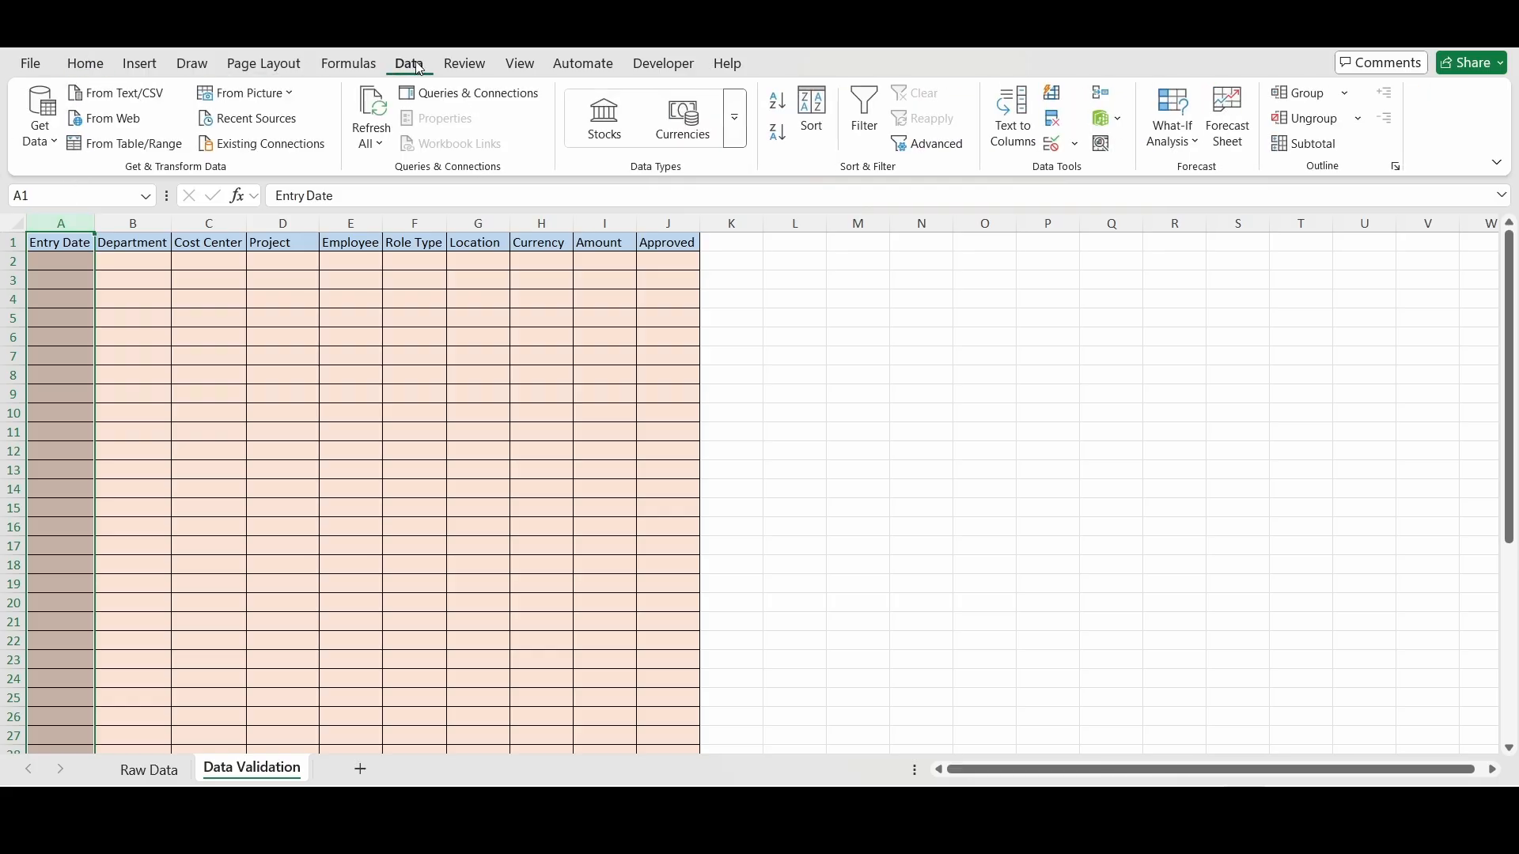
left_click(1075, 144)
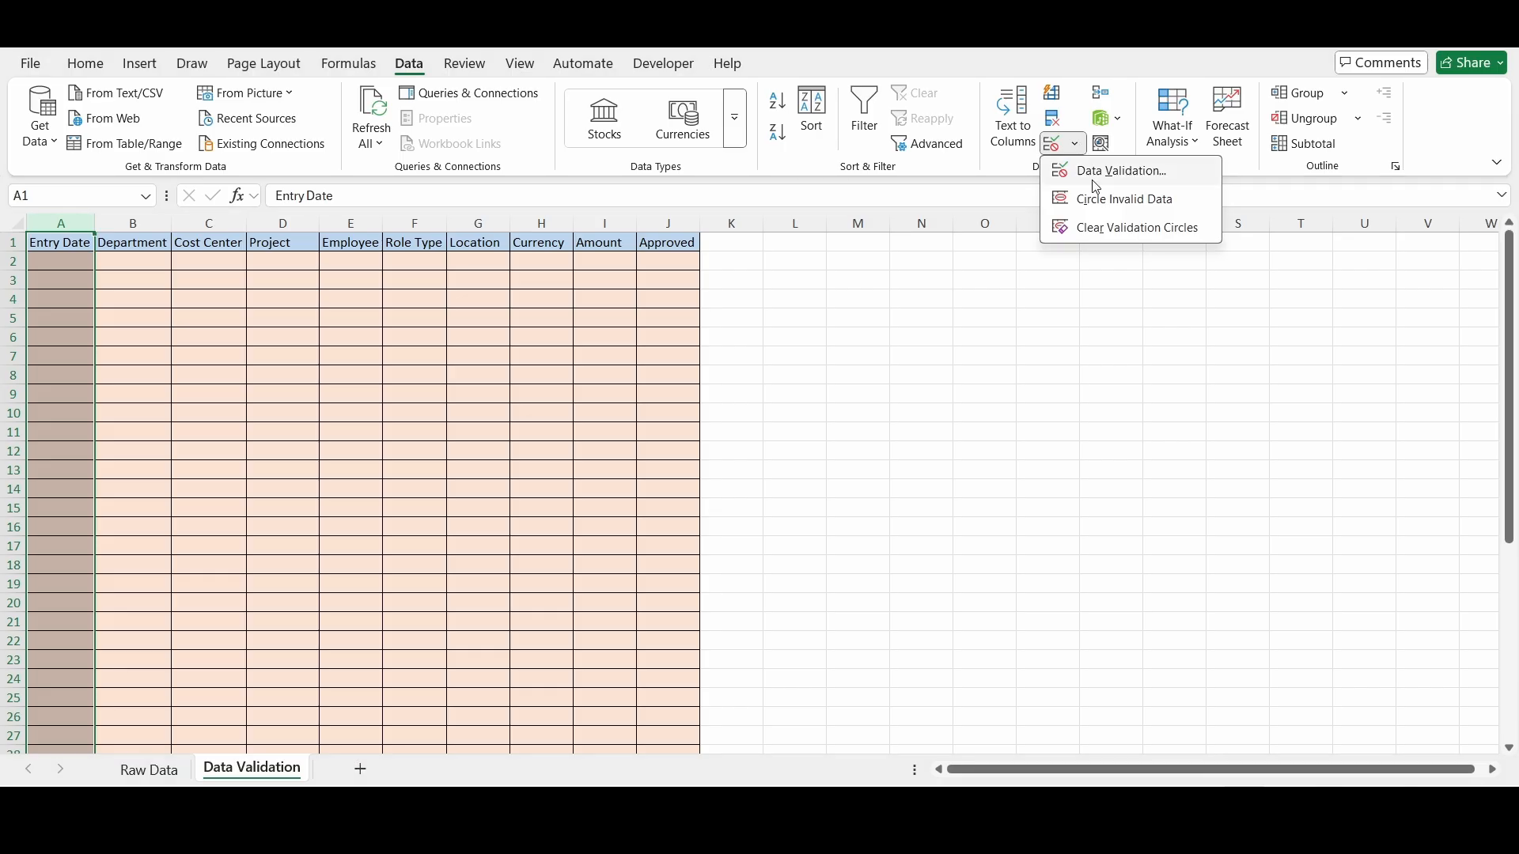
left_click(1096, 177)
left_click(935, 380)
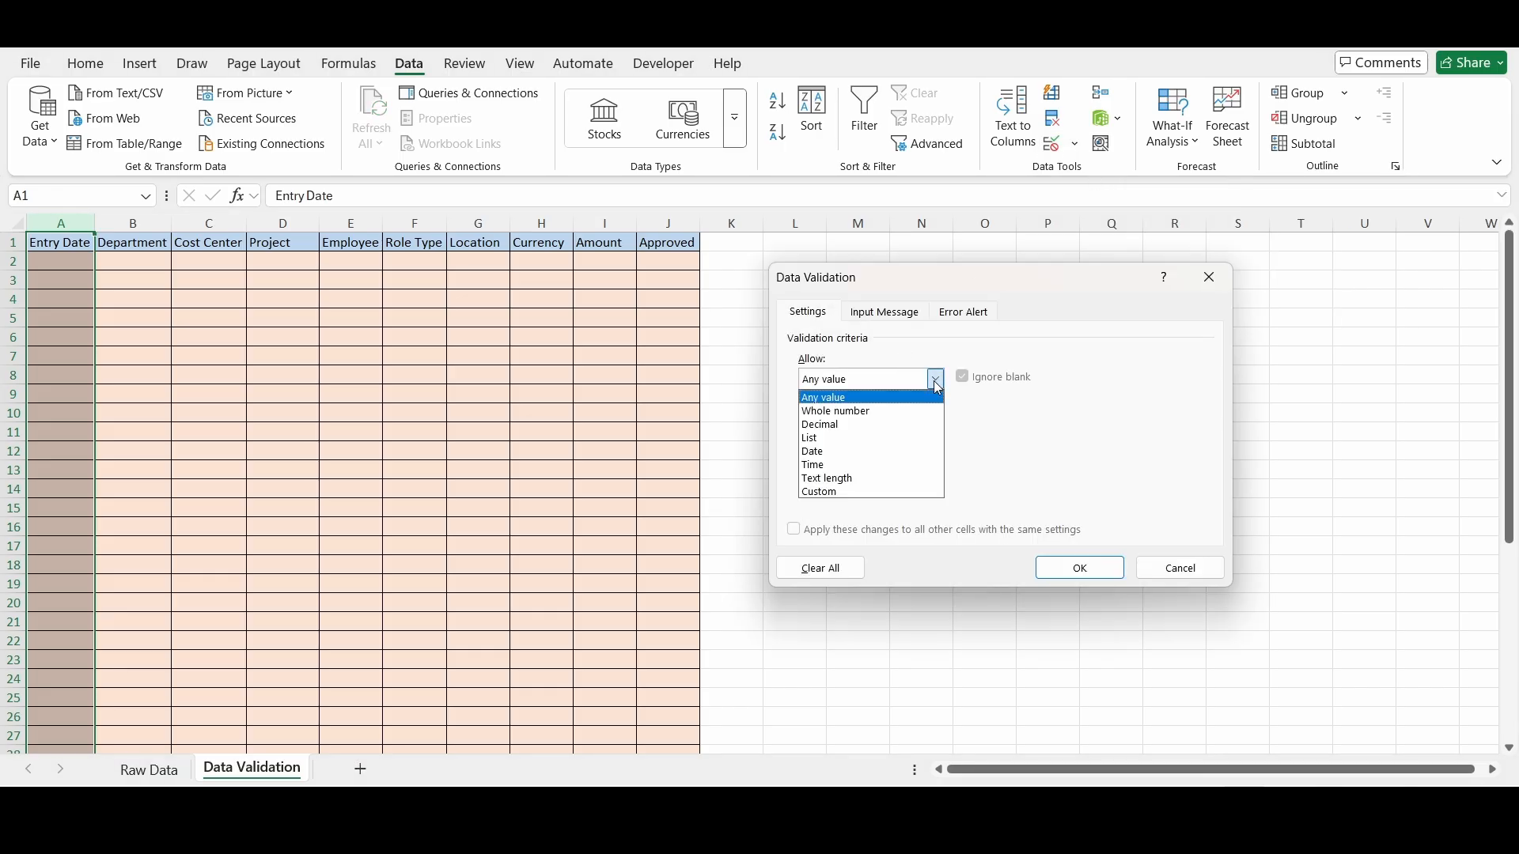
left_click(862, 451)
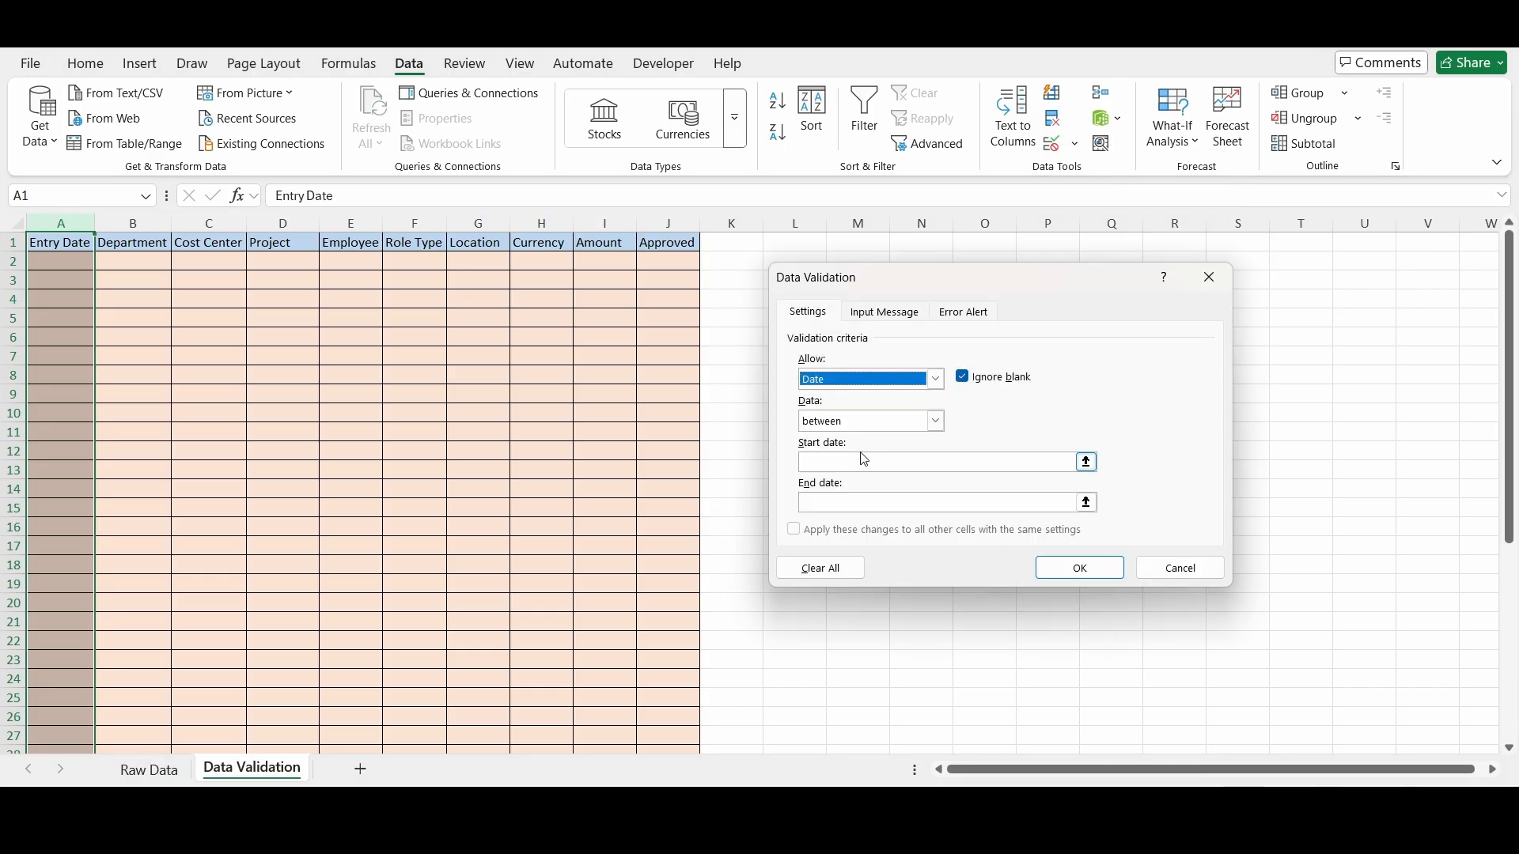
Restrict the Entry Date rule to dates between 01/01/2025 and 31/12/2025 and apply it.
left_click(930, 427)
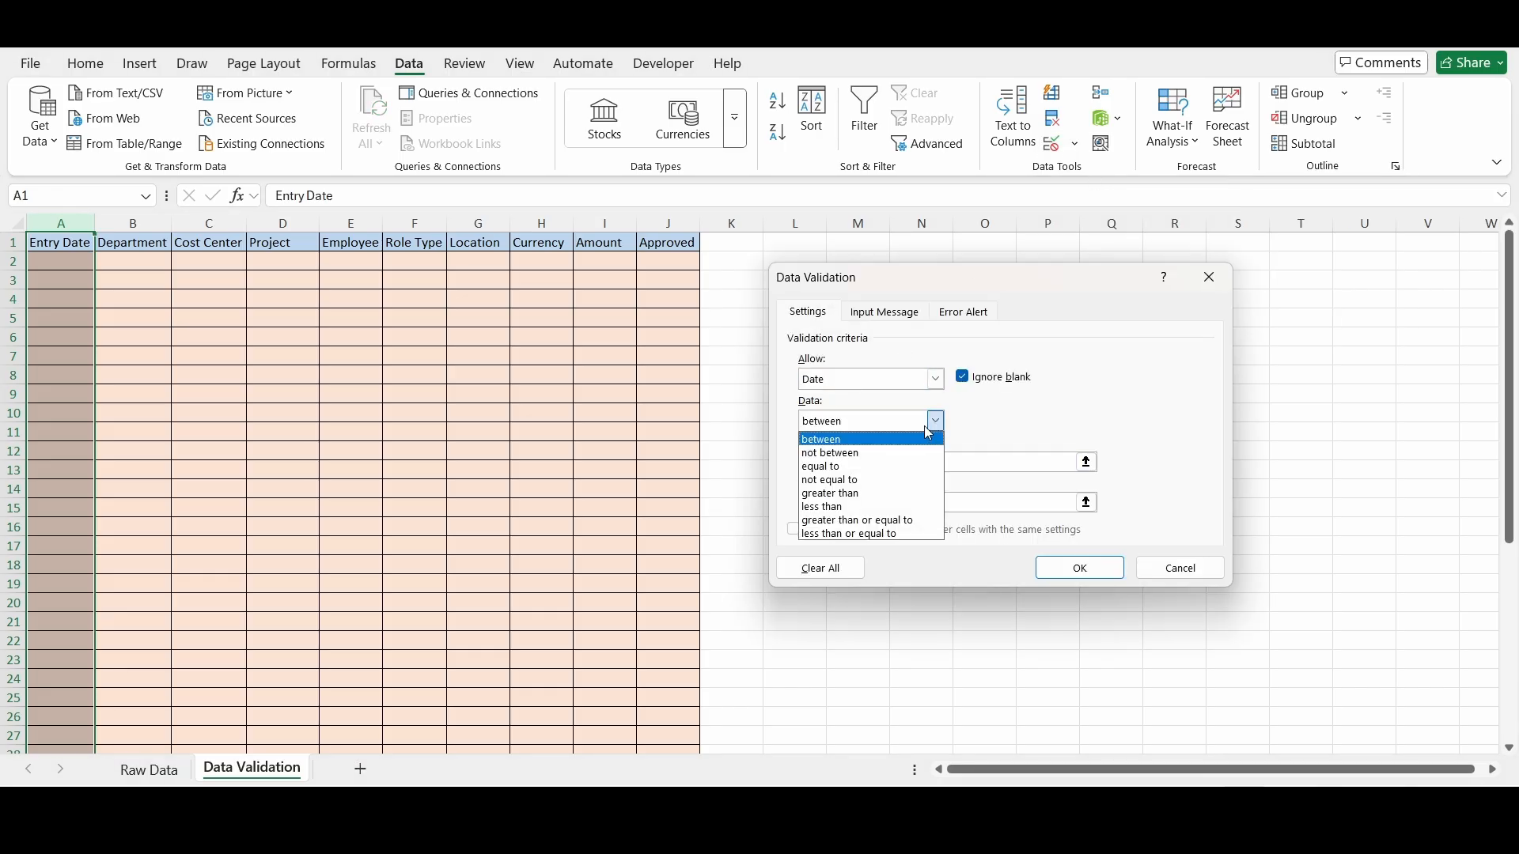
left_click(858, 445)
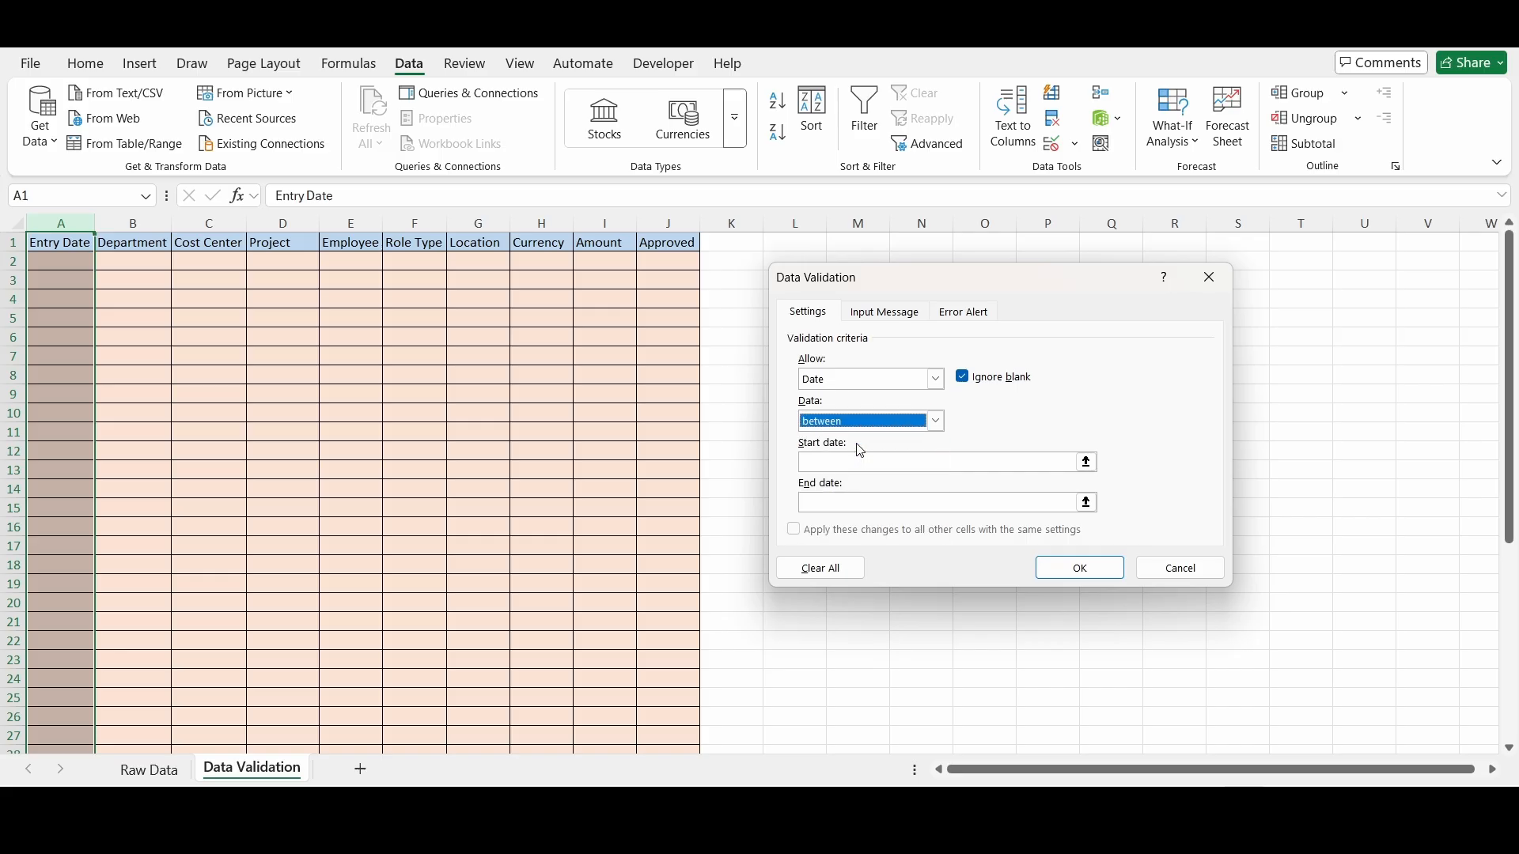
left_click(844, 465)
type("01/01/2025")
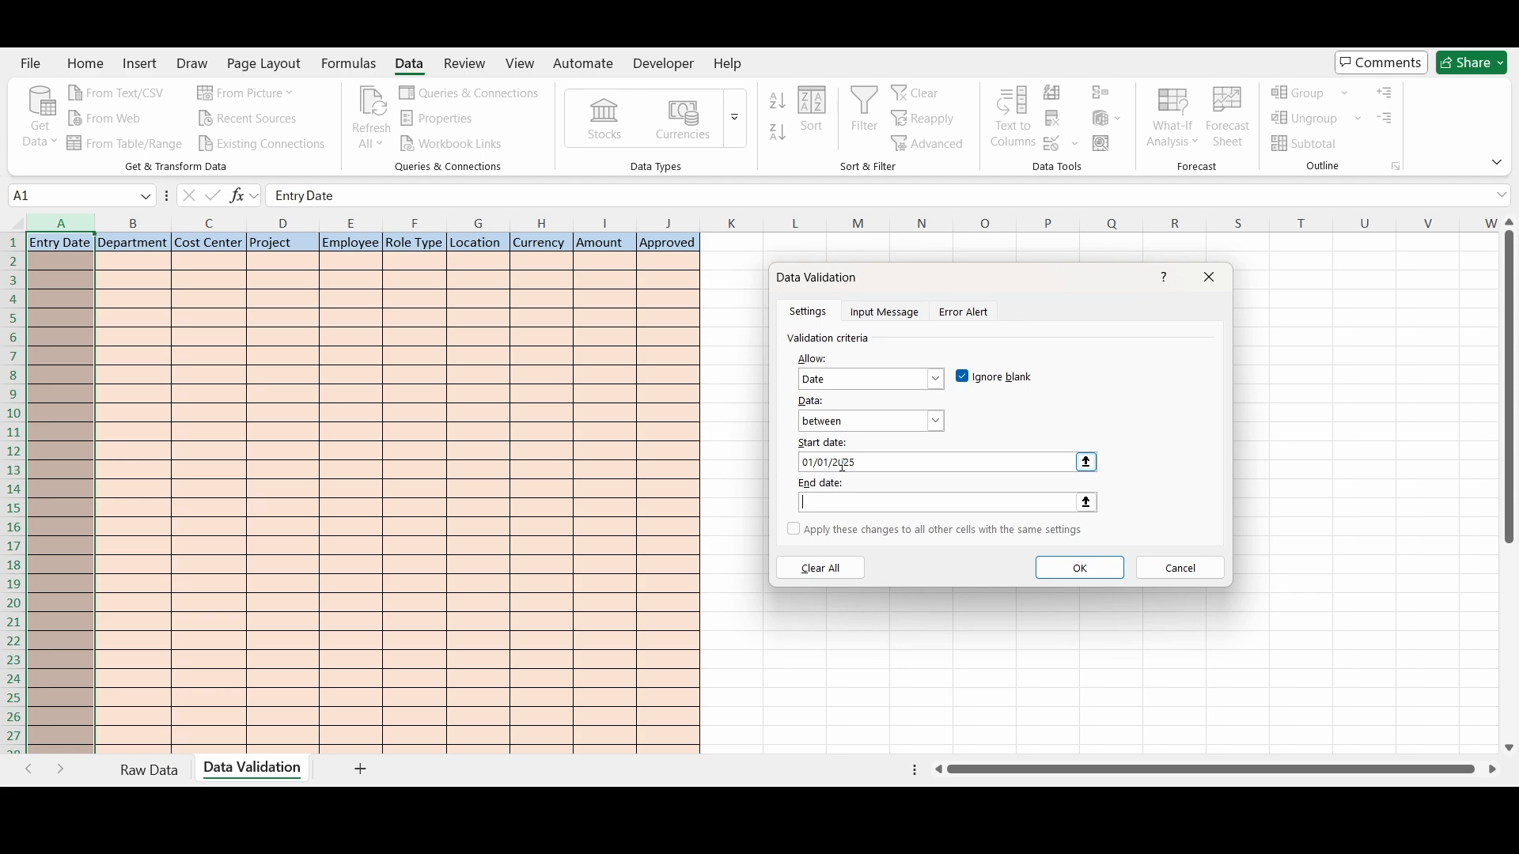
key("Tab")
type("31/12/2025")
left_click(1080, 572)
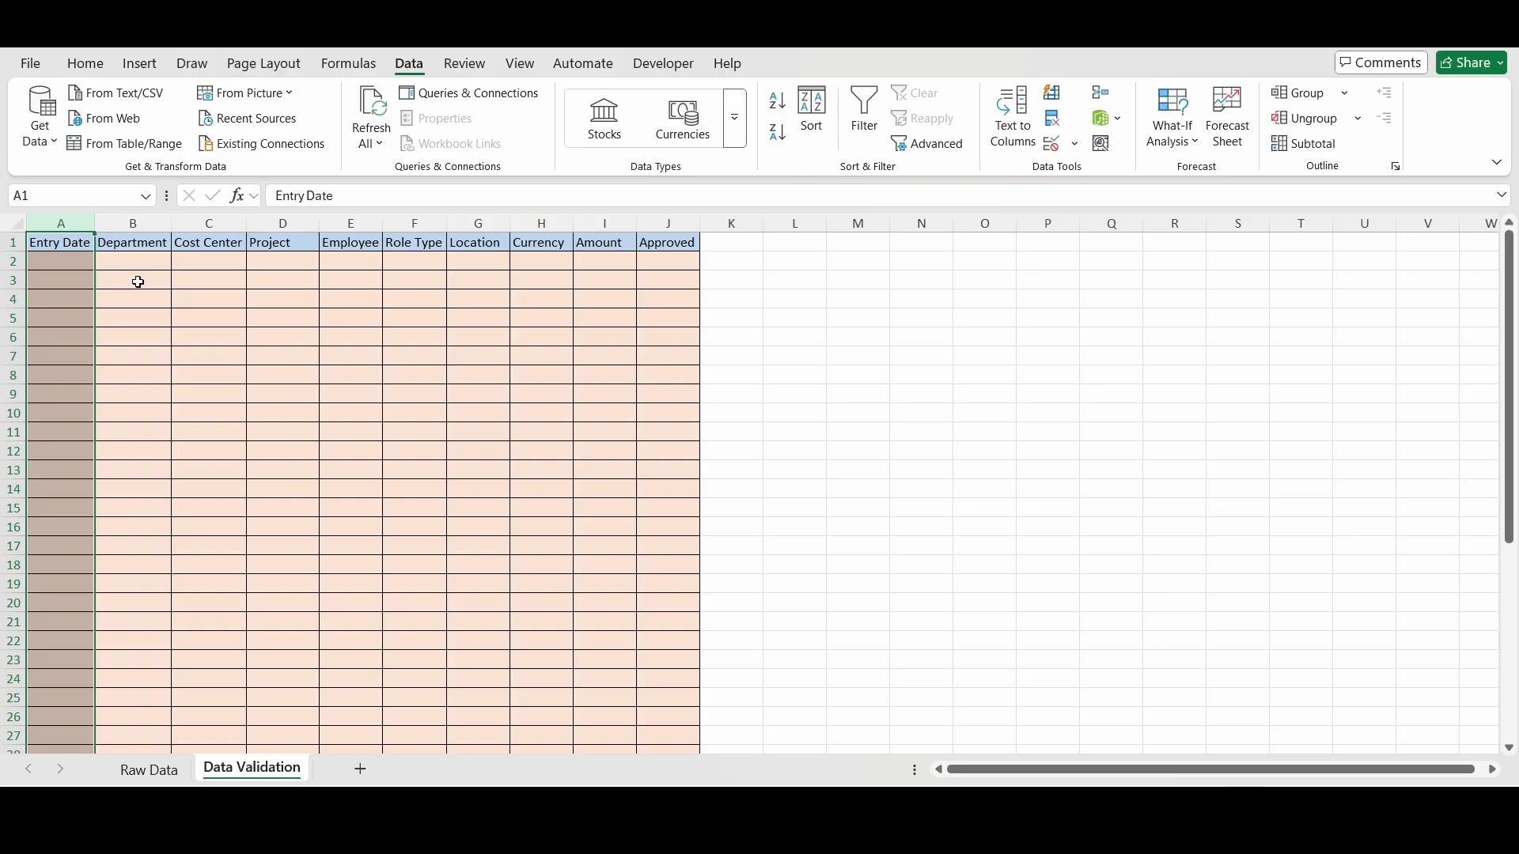
Test the date rule by trying to enter 01/01/2026 in cell A2, and cancel the entry.
left_click(67, 259)
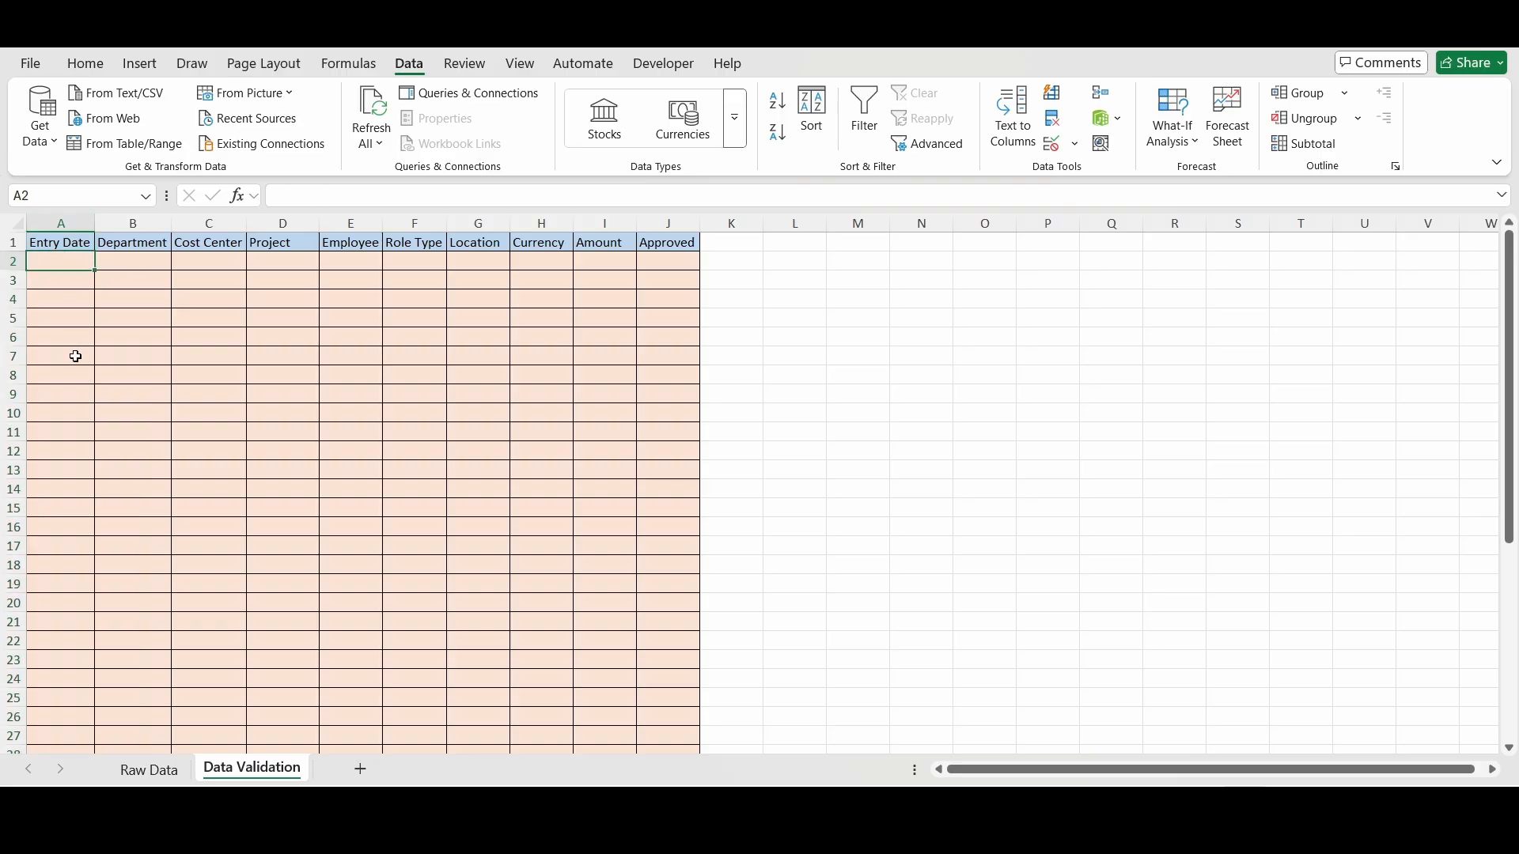
type("01")
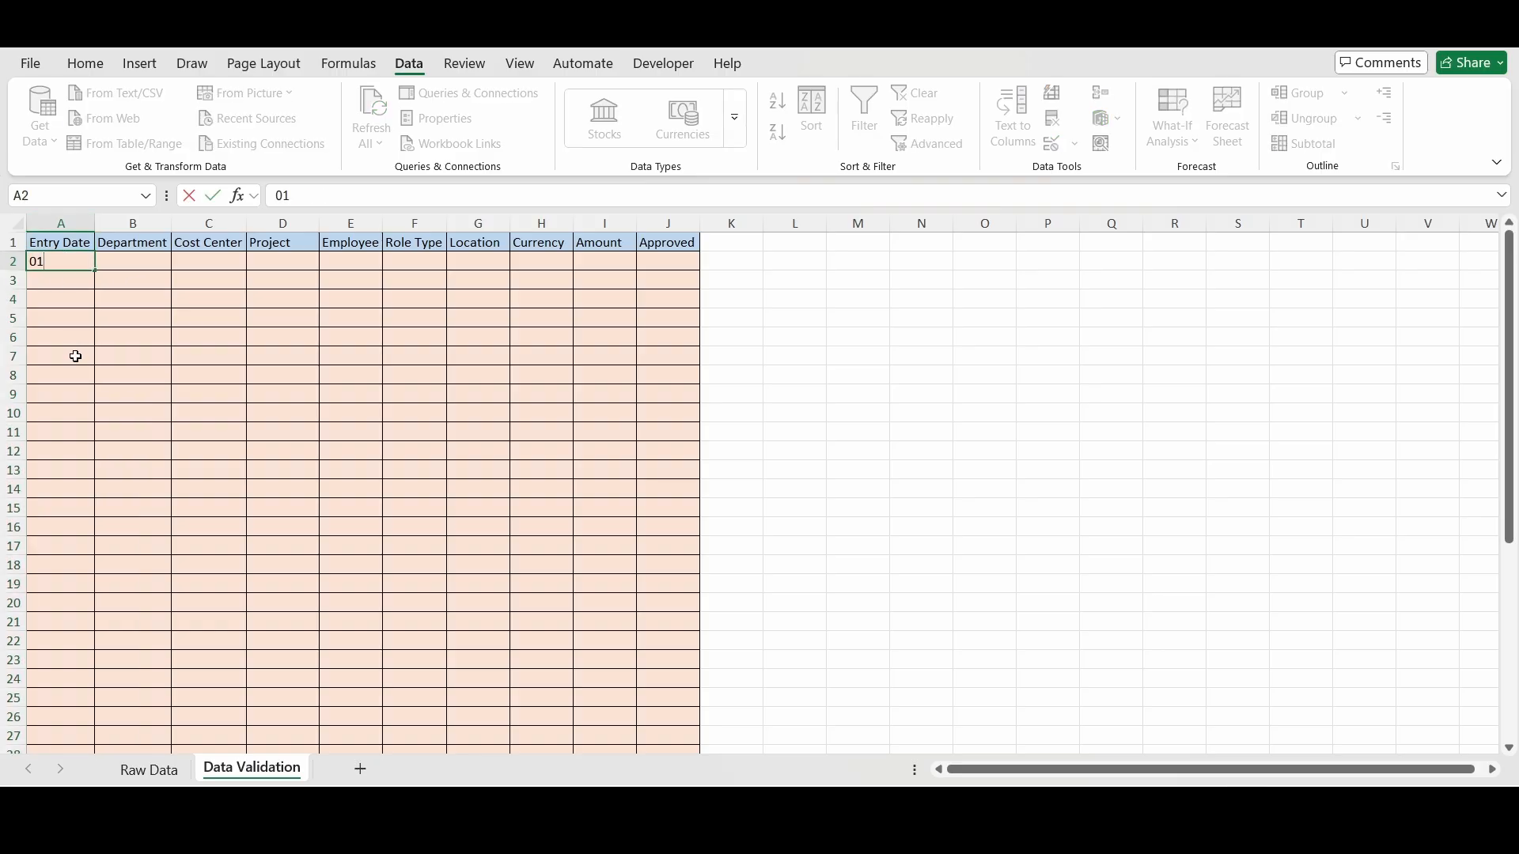
type("/01/2026")
key("Return")
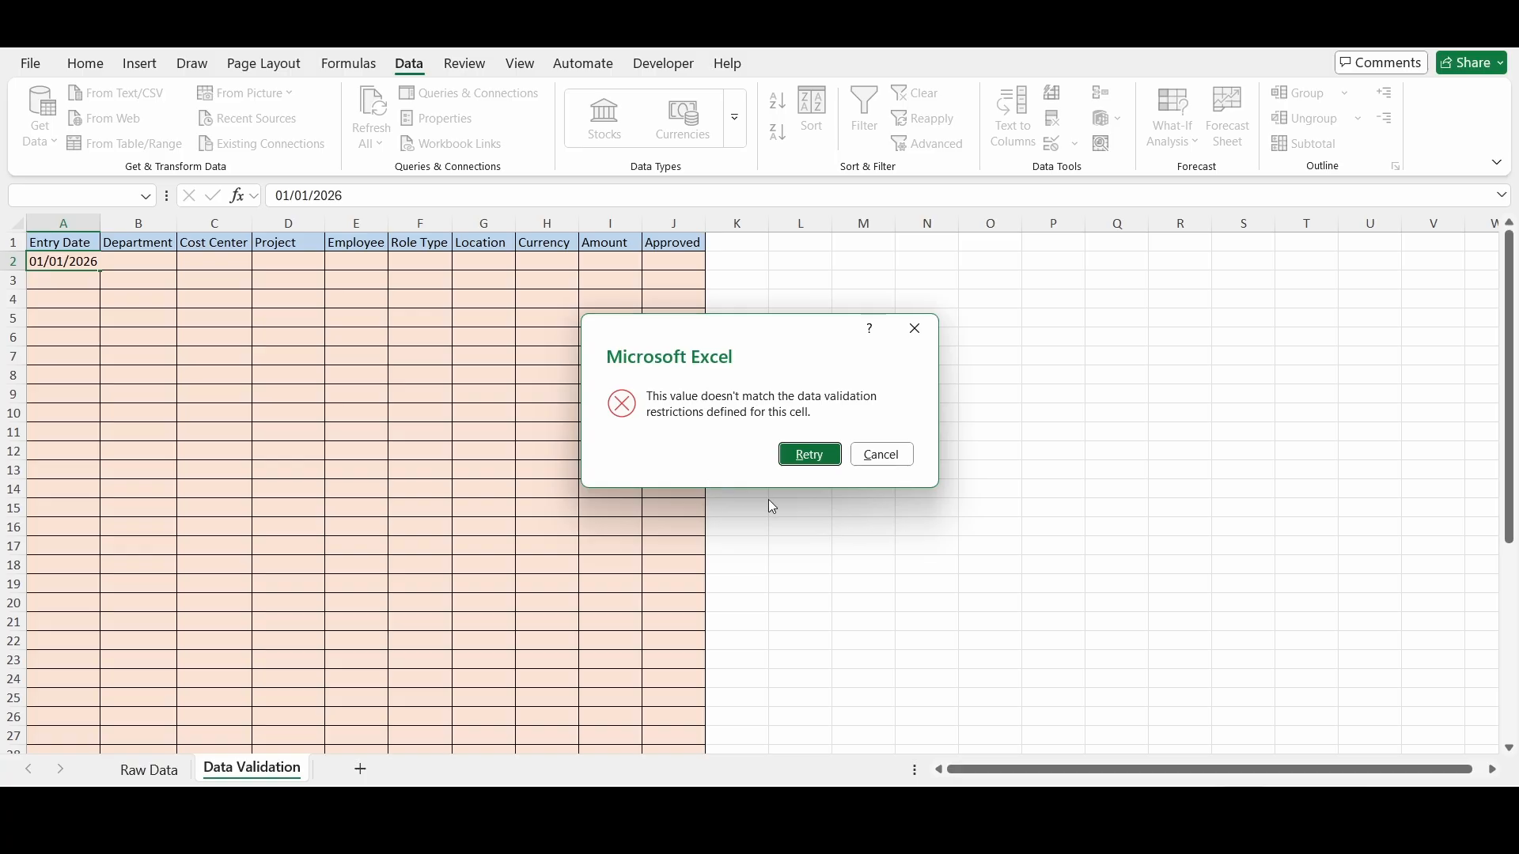
left_click(884, 456)
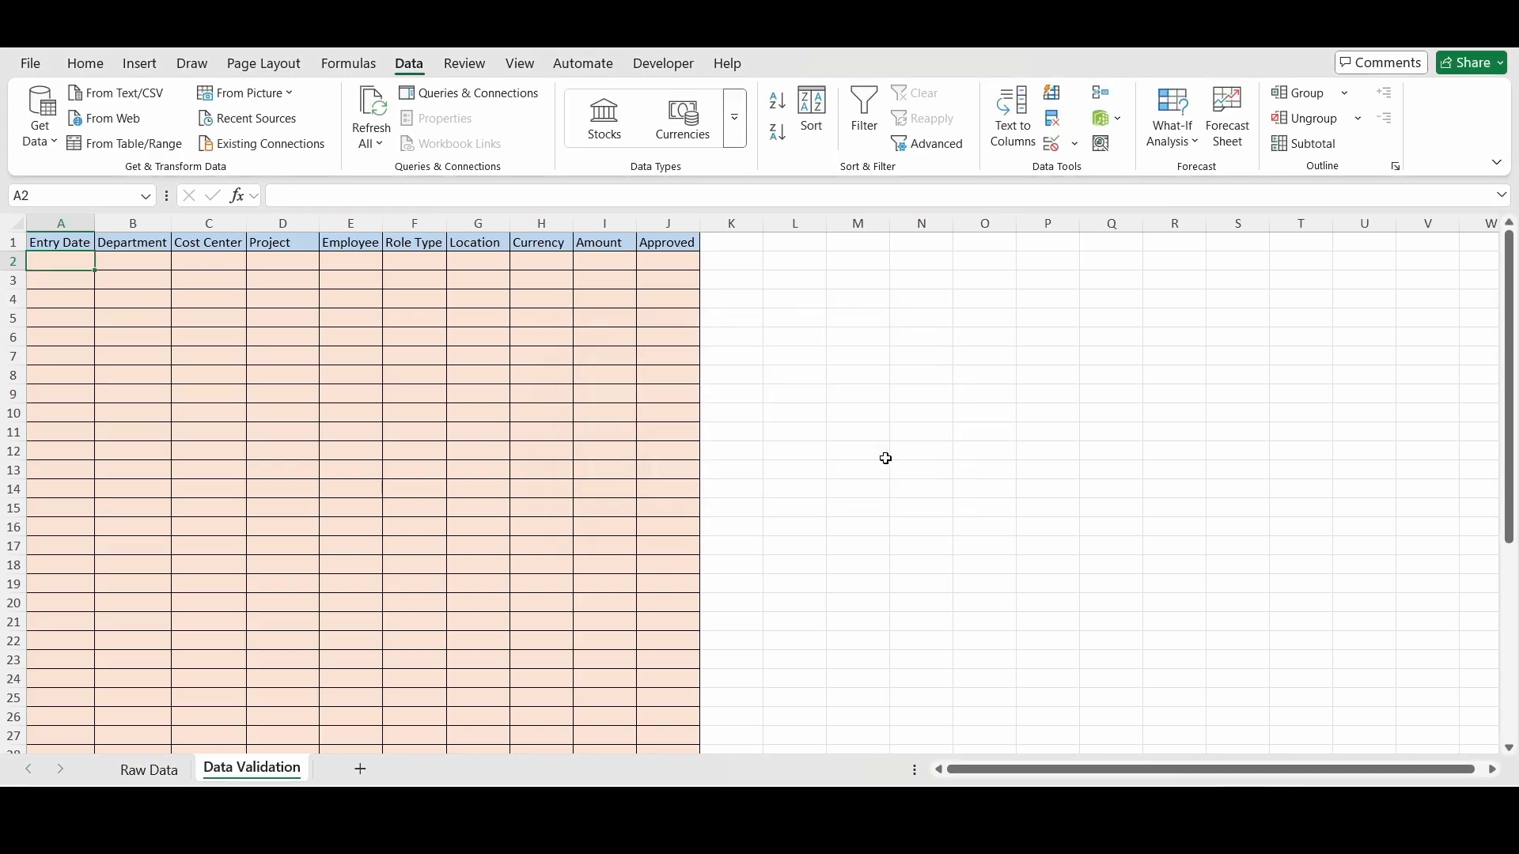
Give the Entry Date validation a Stop error alert titled "Date Outside Range" with the message "Enter Date bw 01/01/2025 to 31/12/2025".
left_click(76, 225)
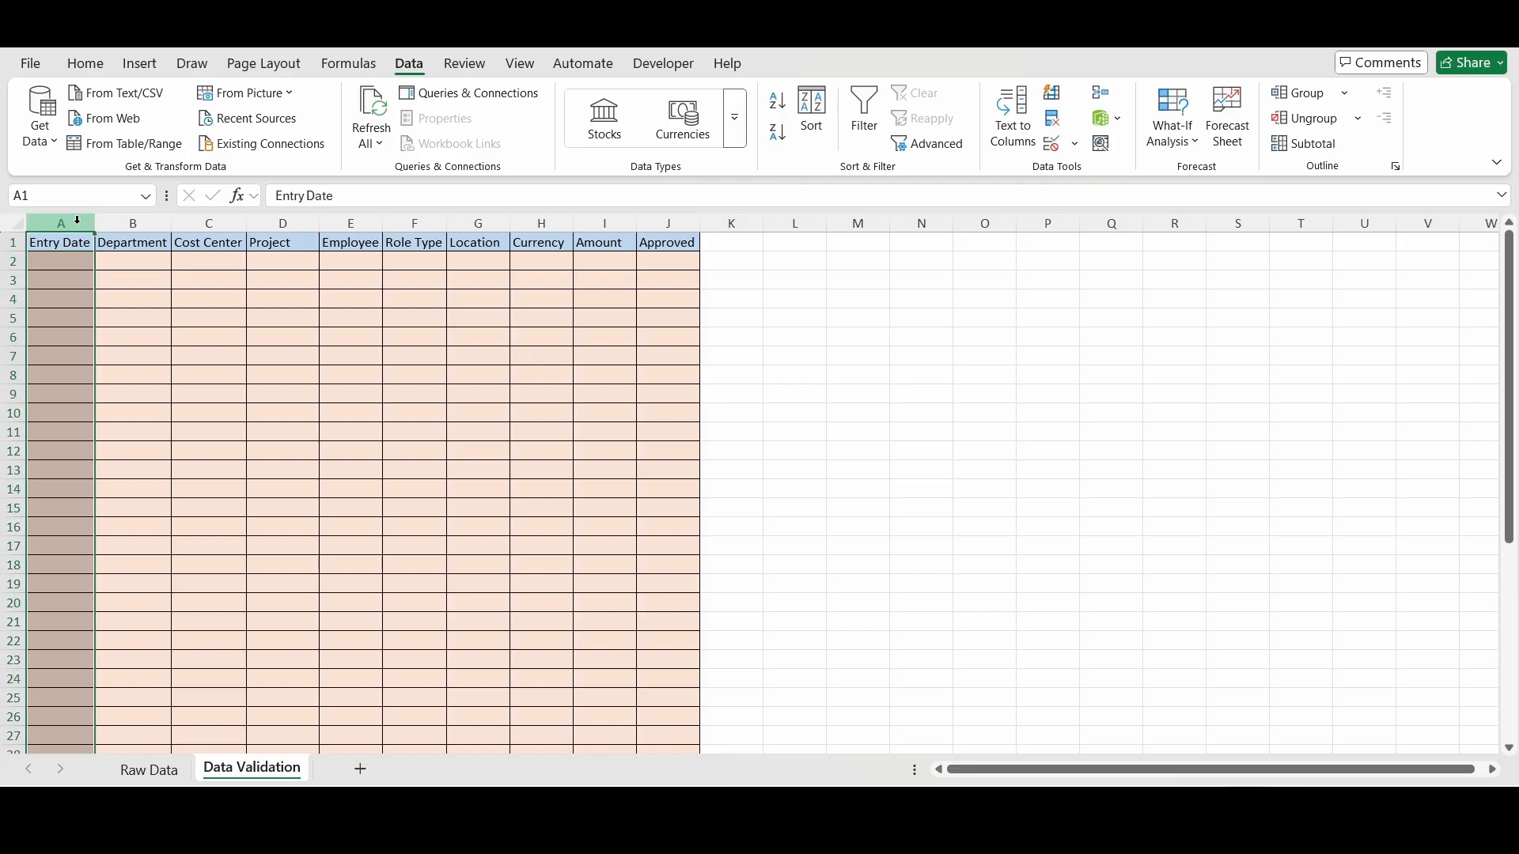
left_click(1052, 144)
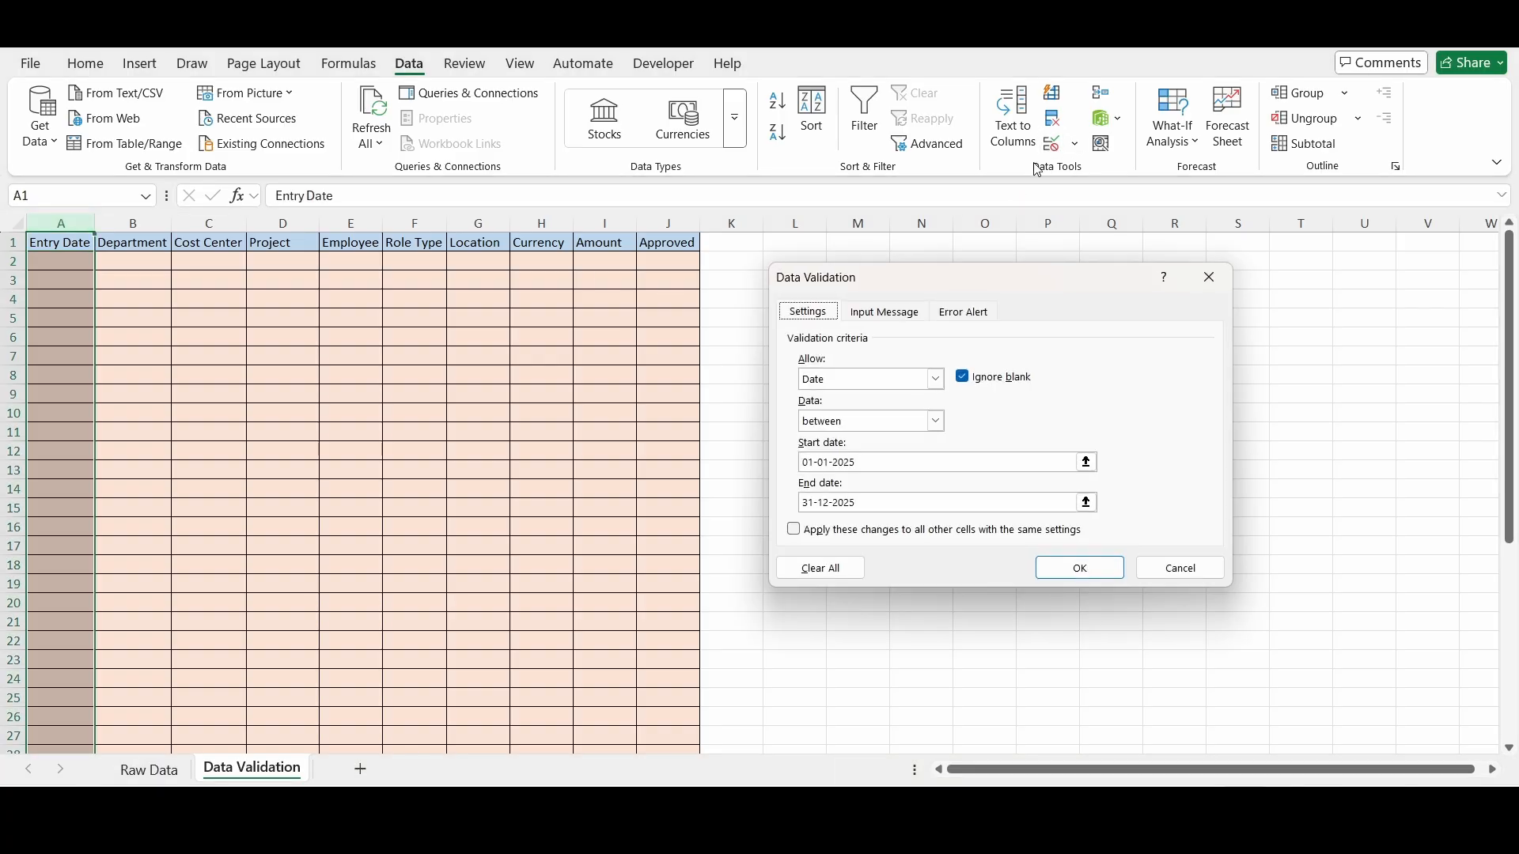
left_click(962, 318)
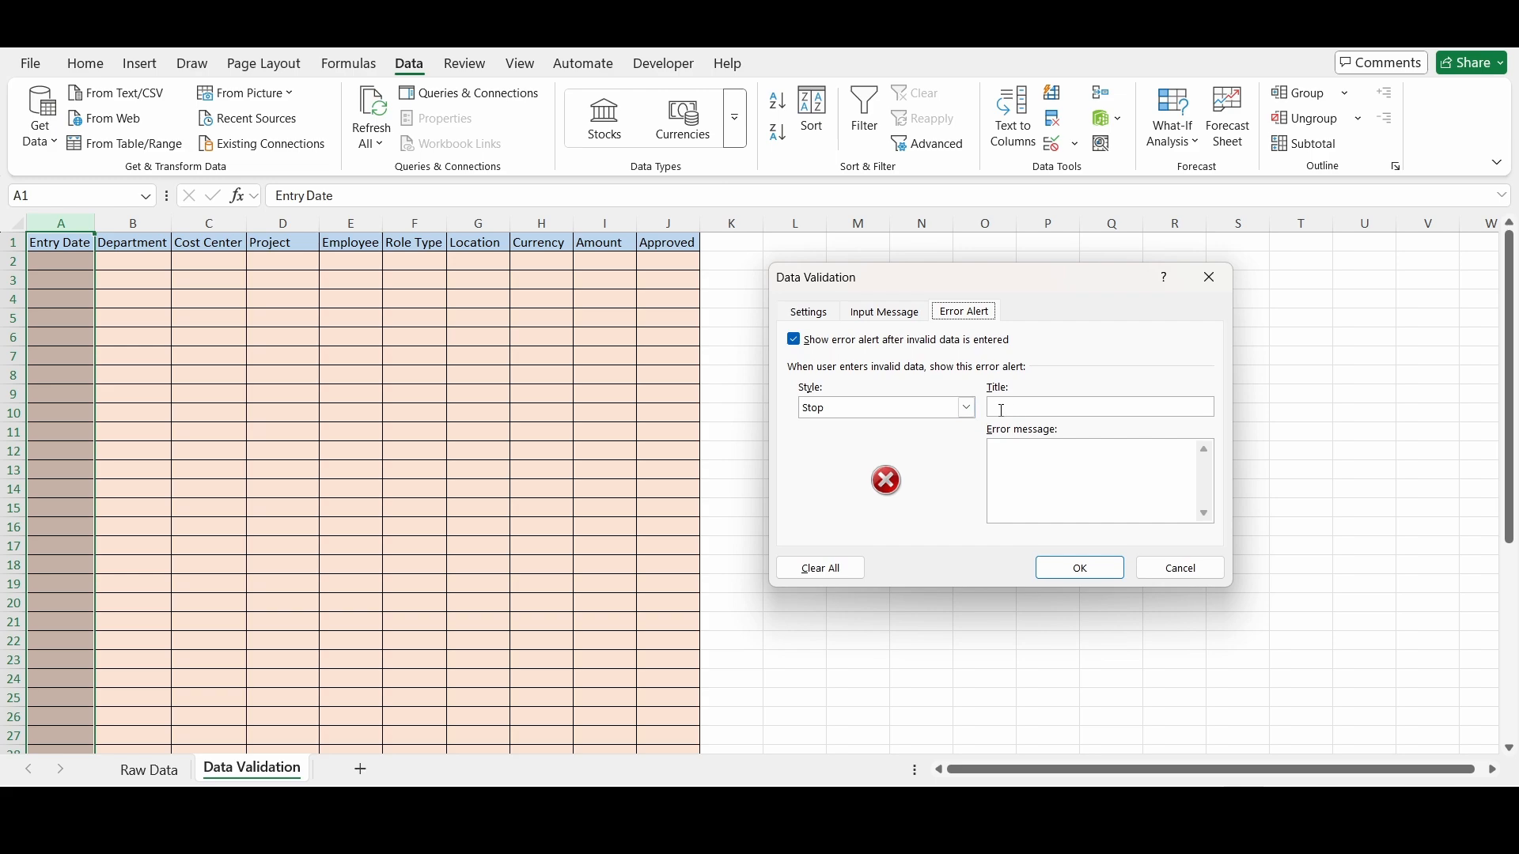
left_click(1073, 407)
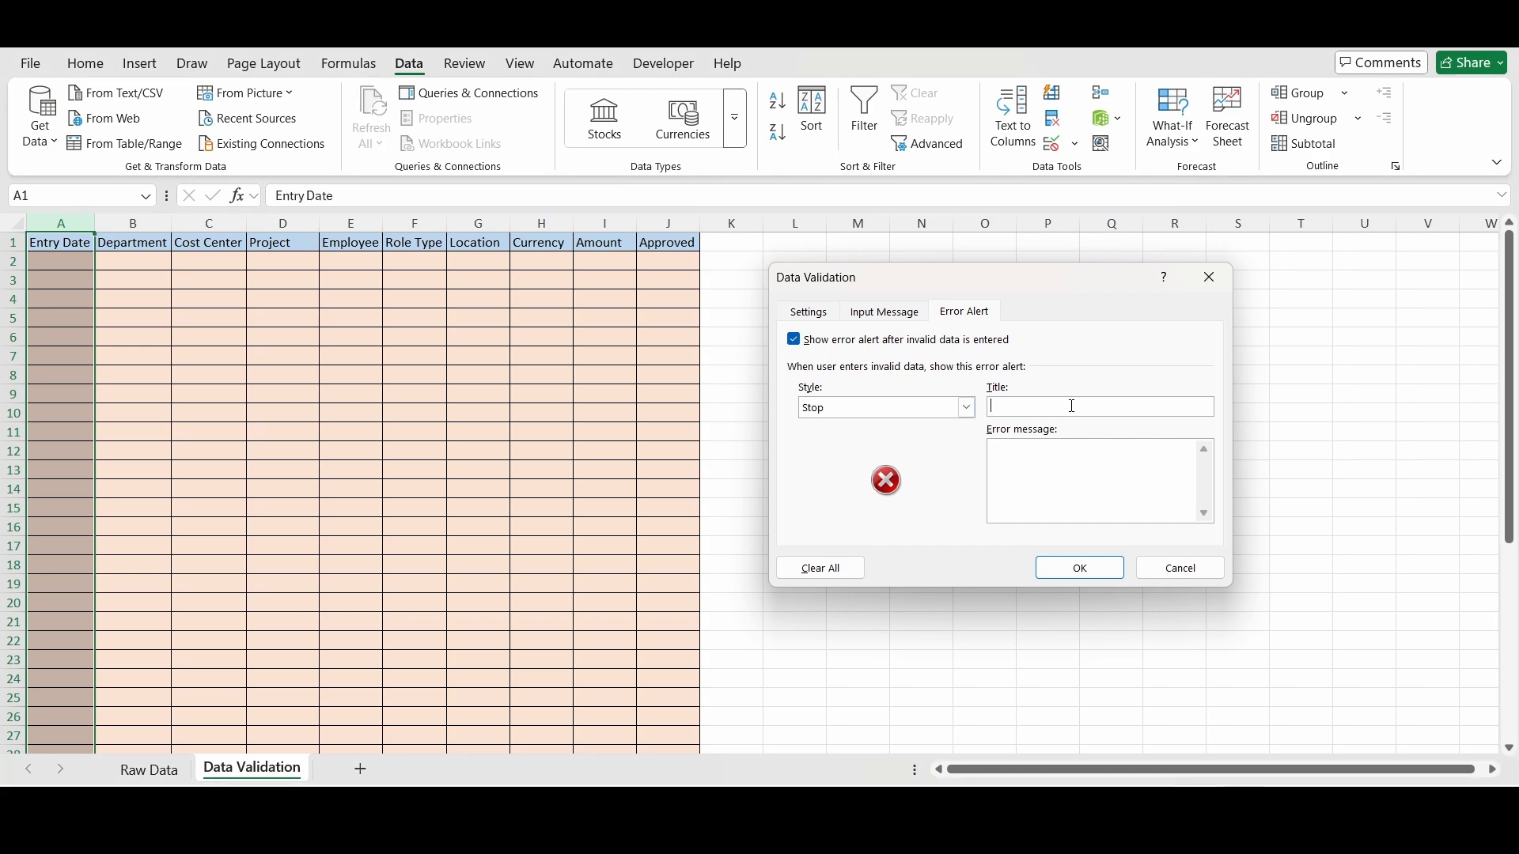
type("Date Outside Range")
left_click(1066, 459)
type("Enter Date bw 01/01/2025 to 31/12/2025")
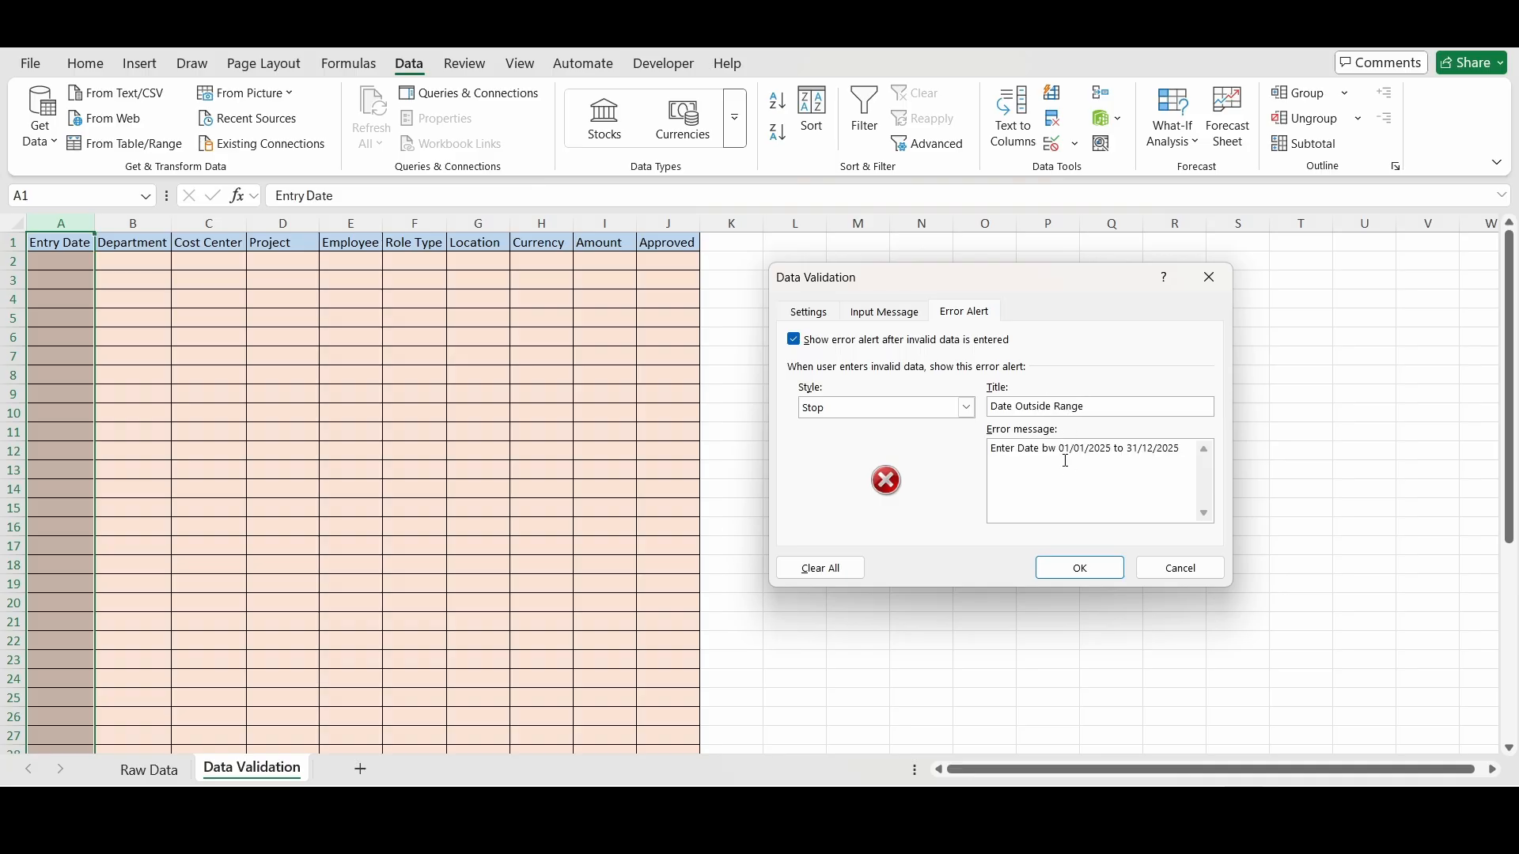
left_click(970, 412)
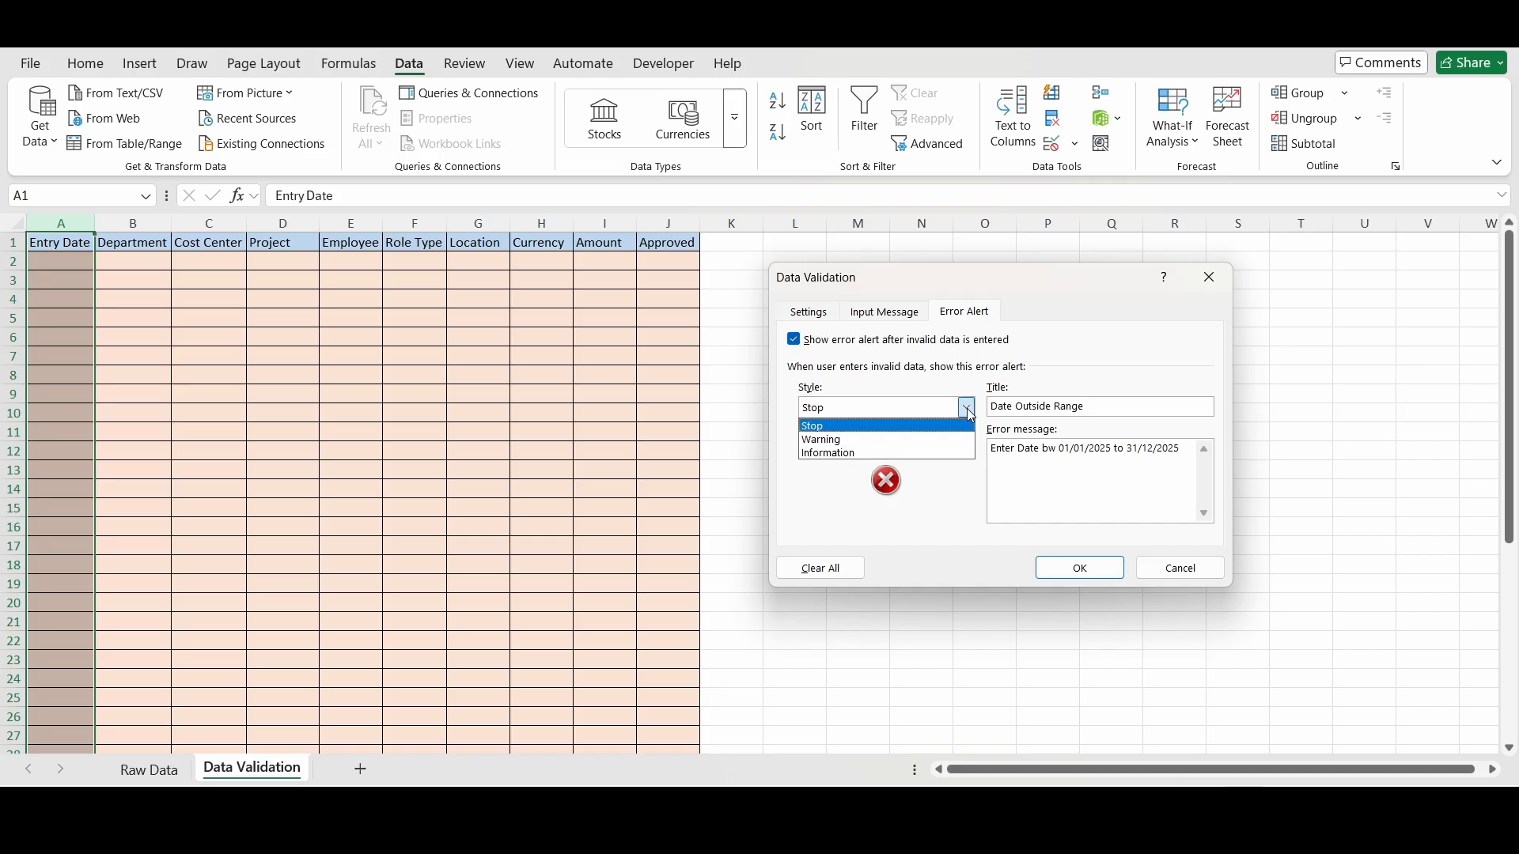
left_click(896, 428)
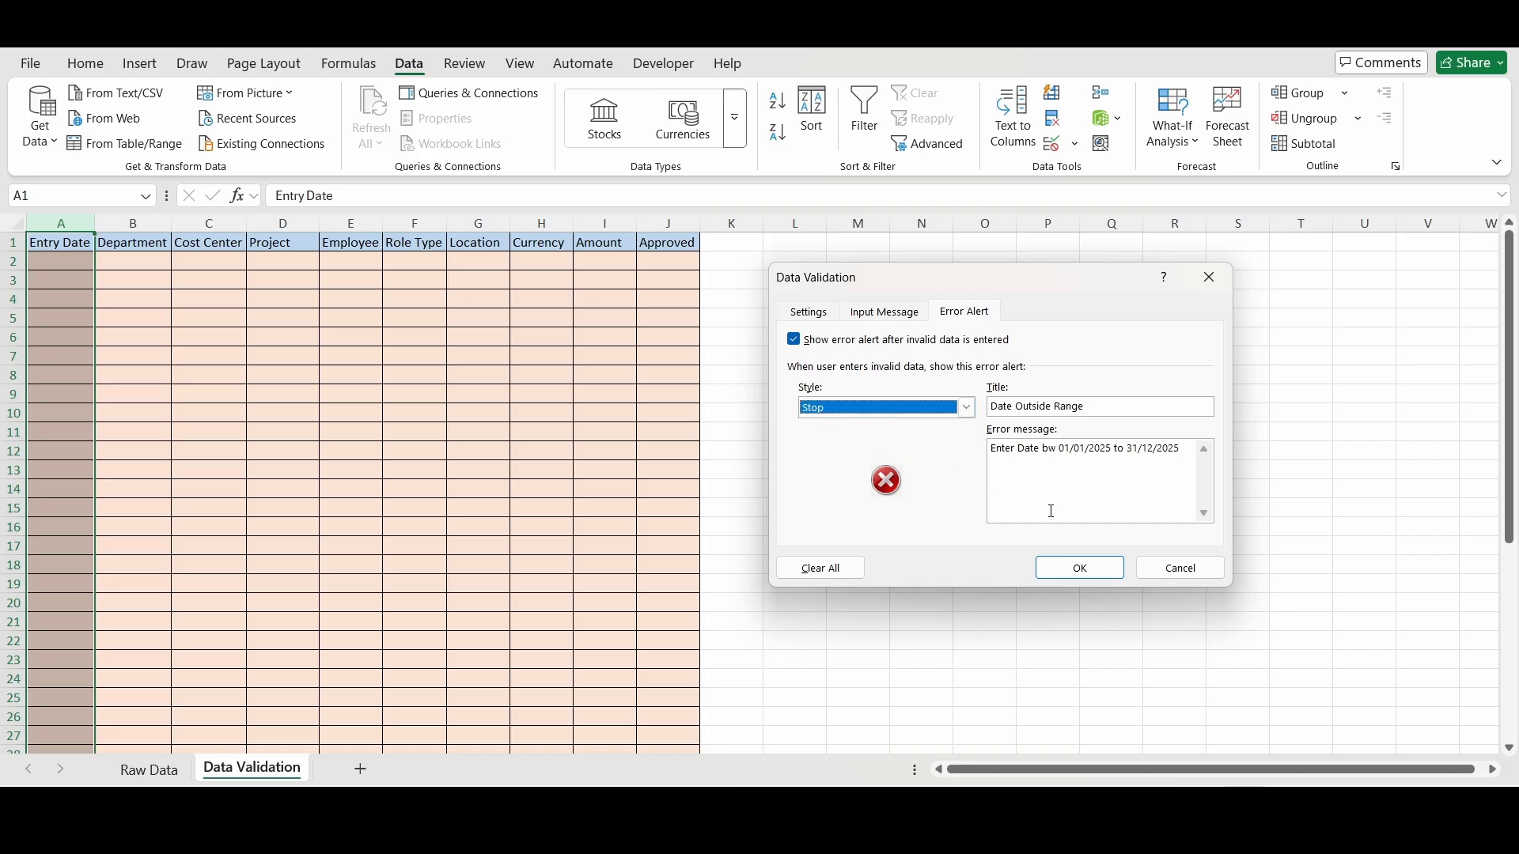
left_click(1094, 570)
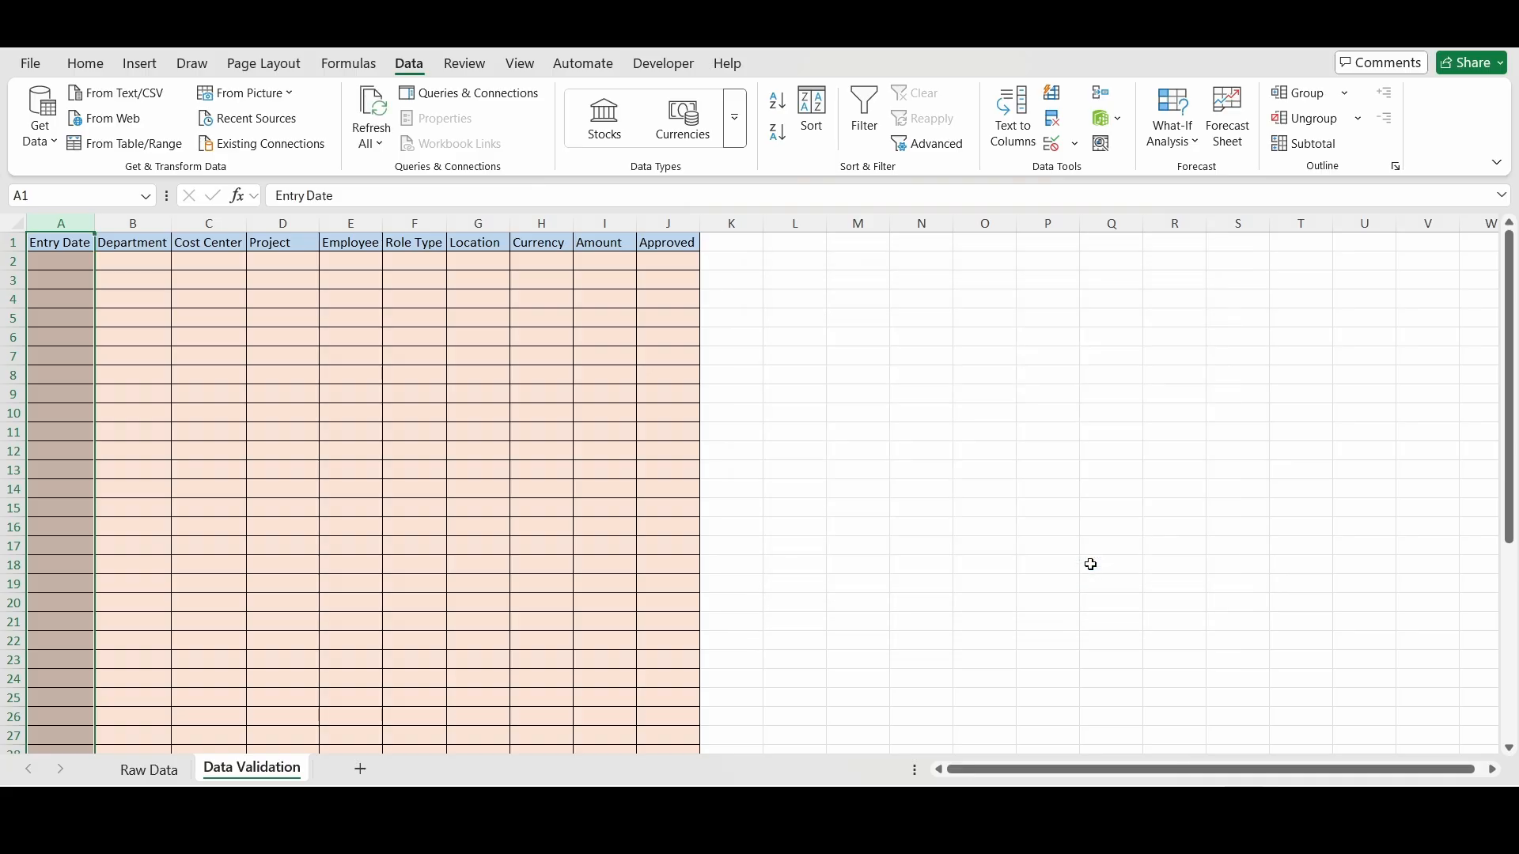
Test the custom error alert by trying to enter 31/01/2026 in cell A2, and cancel the entry.
left_click(60, 260)
type("31/01/2026")
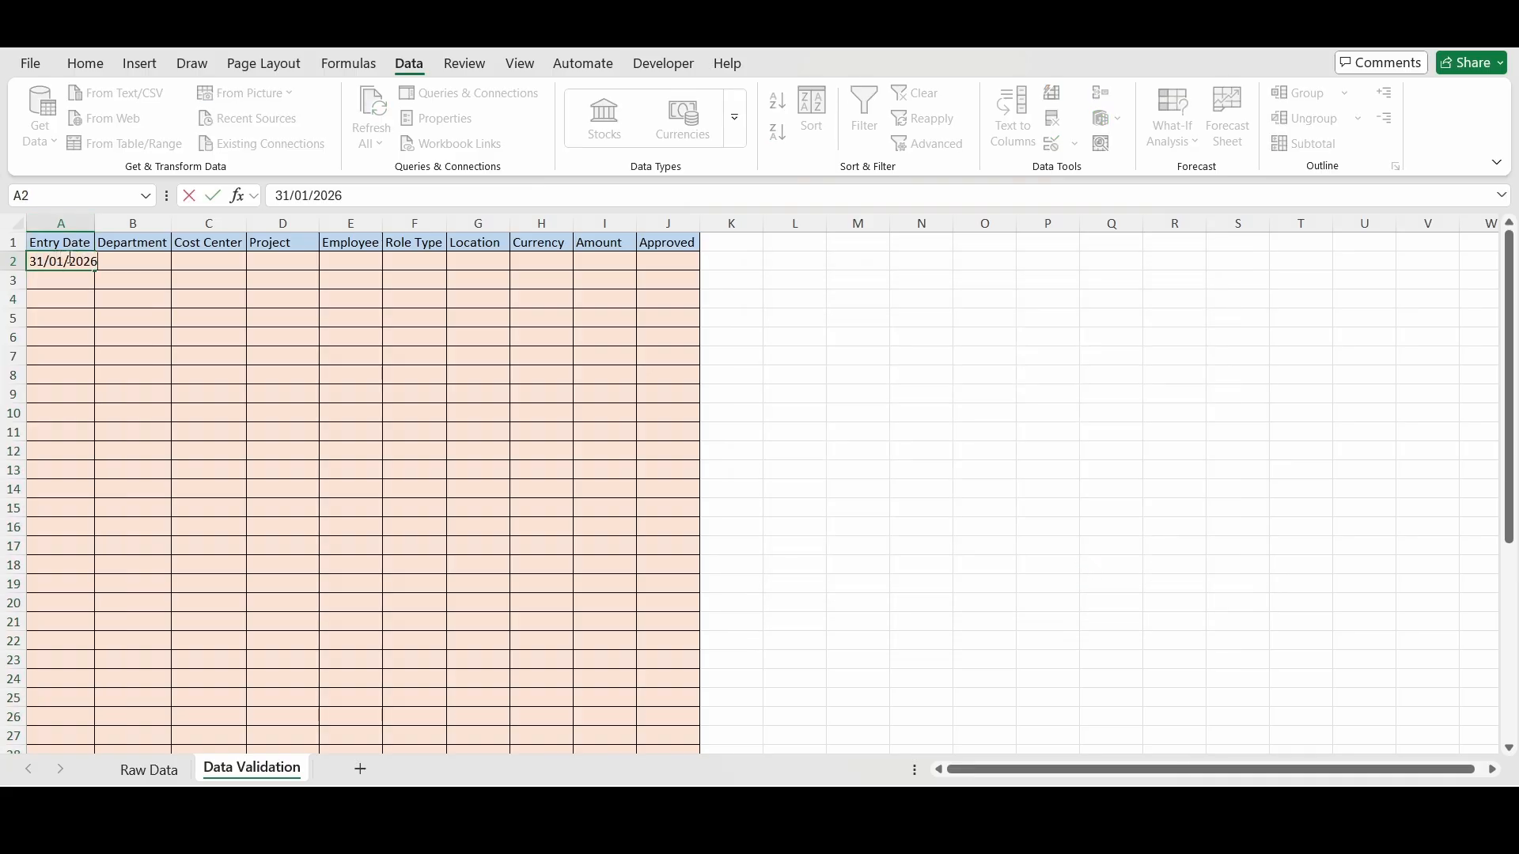
key("Return")
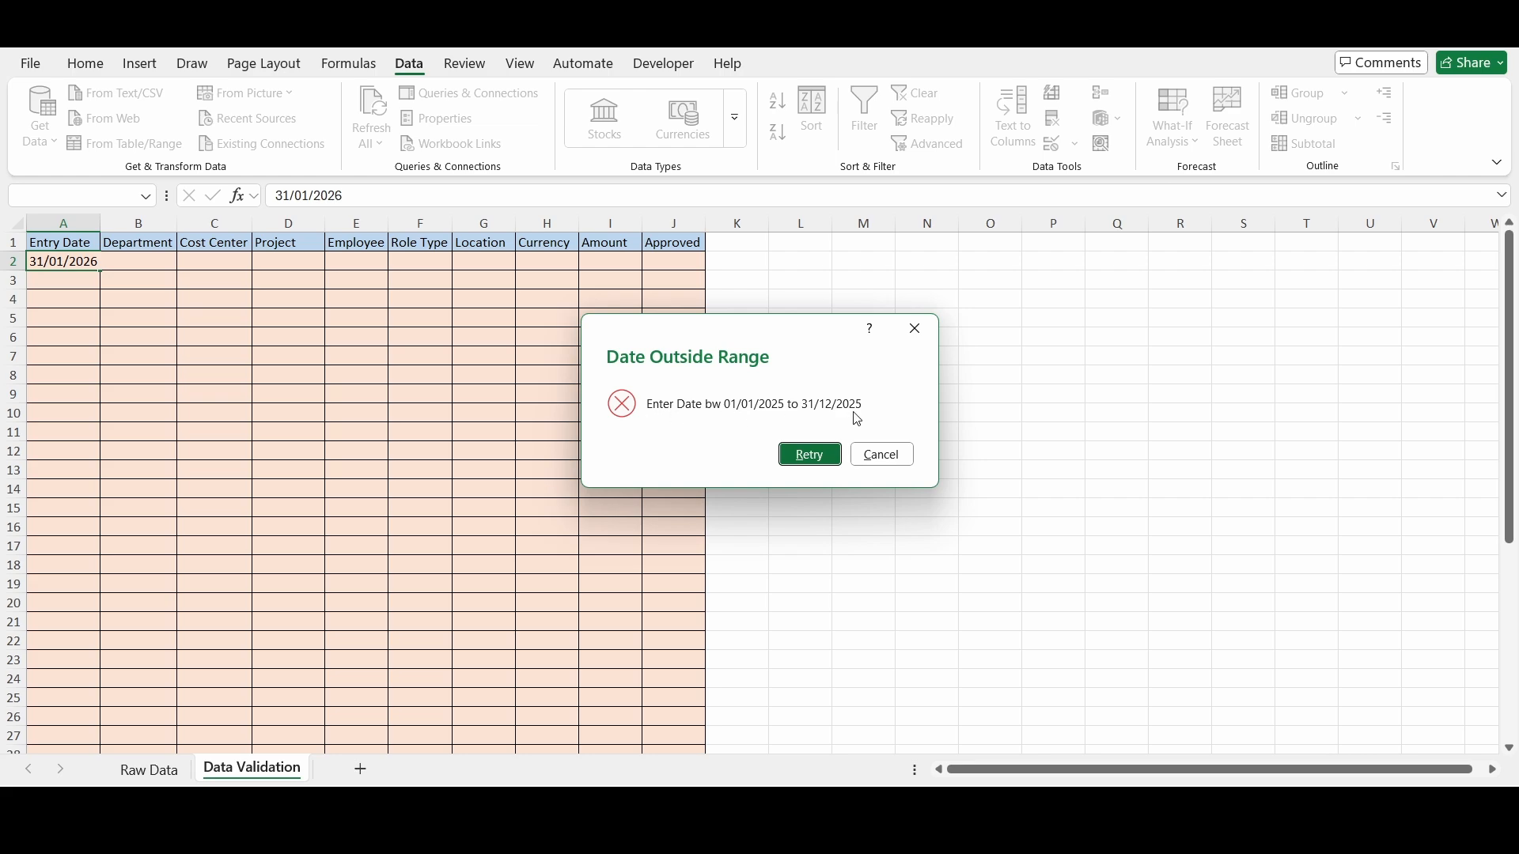
left_click(889, 459)
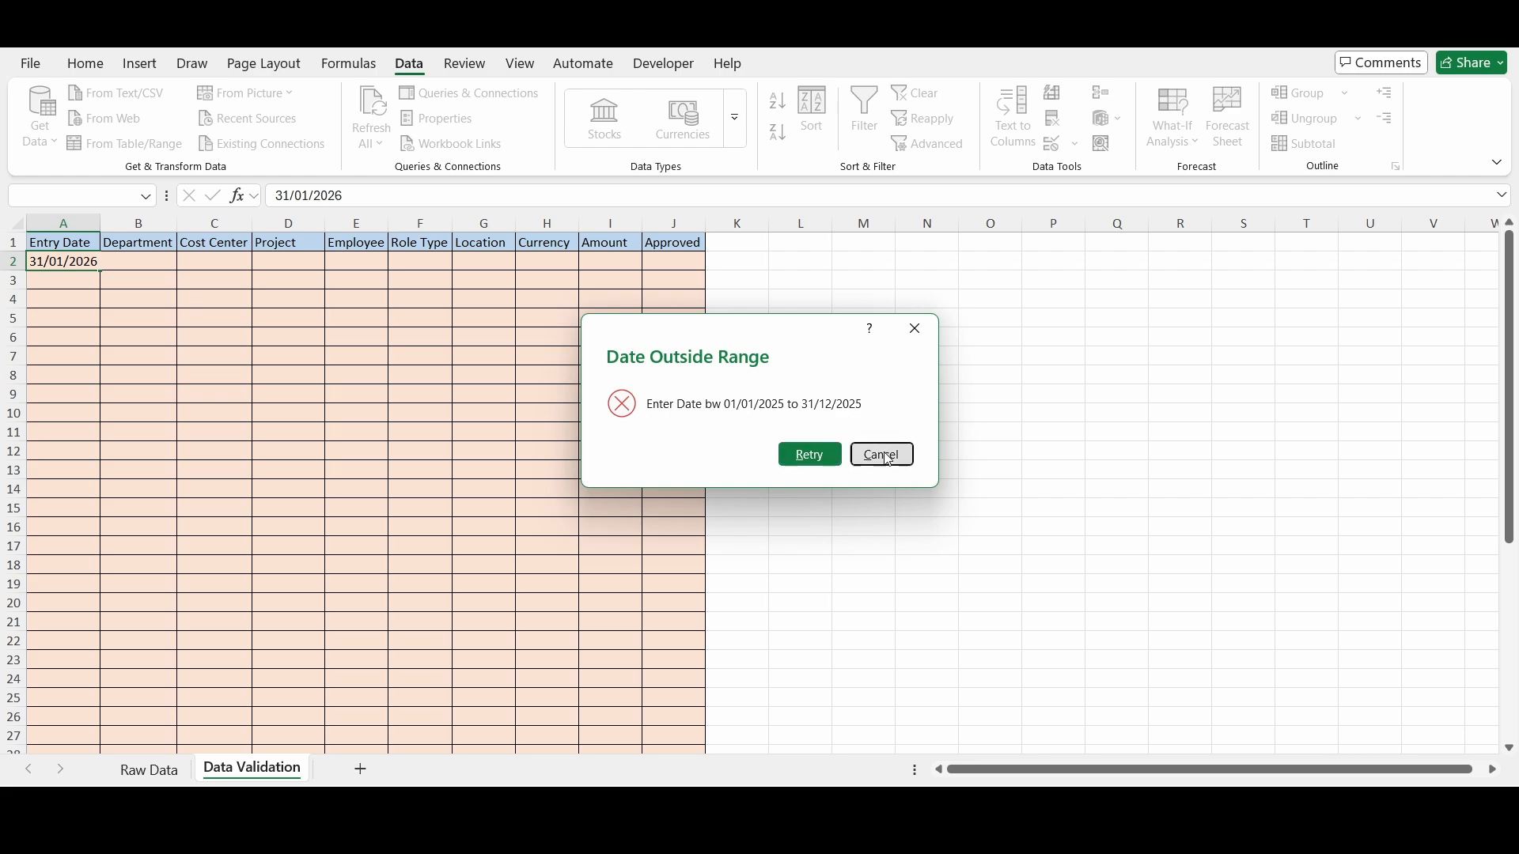
Add an input message to the Entry Date column's validation, titled "Enter Date" with the text "Enter Date bw 01/01/2025 to 31/12/2025".
left_click(61, 223)
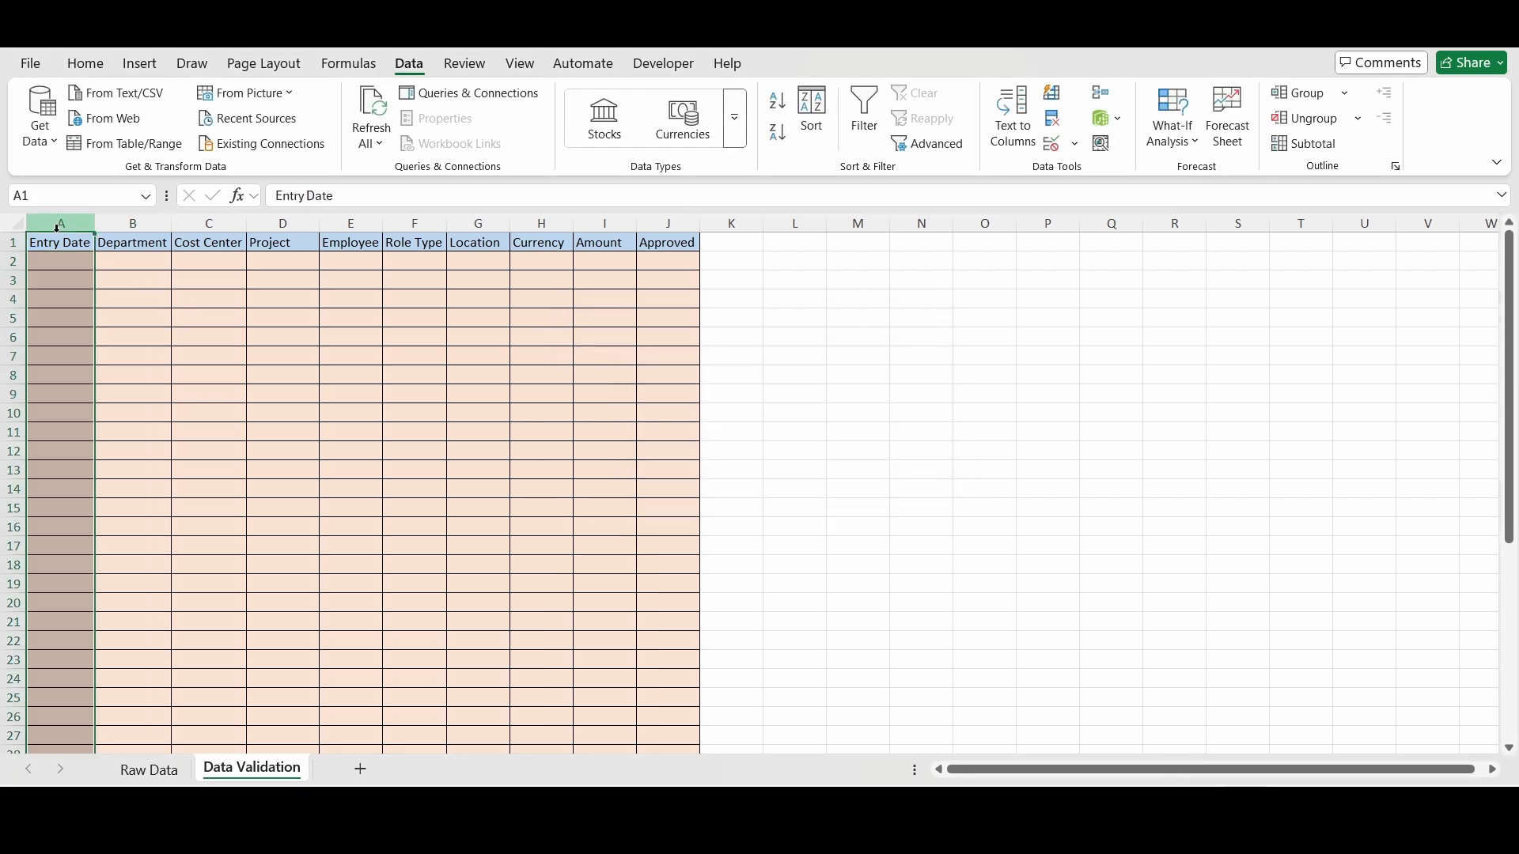
left_click(1053, 144)
left_click(886, 312)
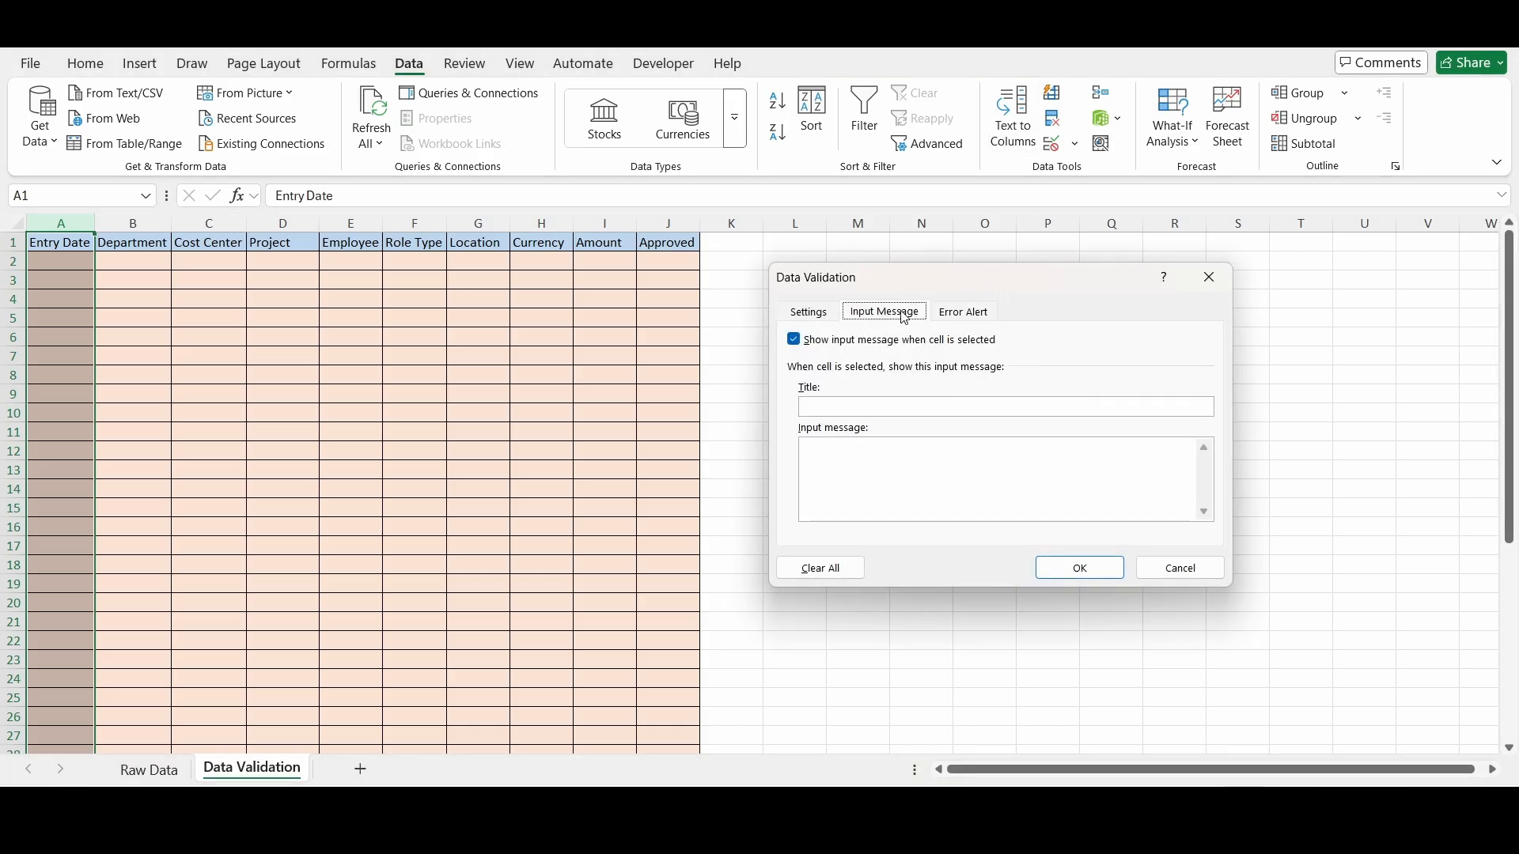
left_click(851, 458)
type("Enter Date bw 01/01/2025 to 31/12/2025")
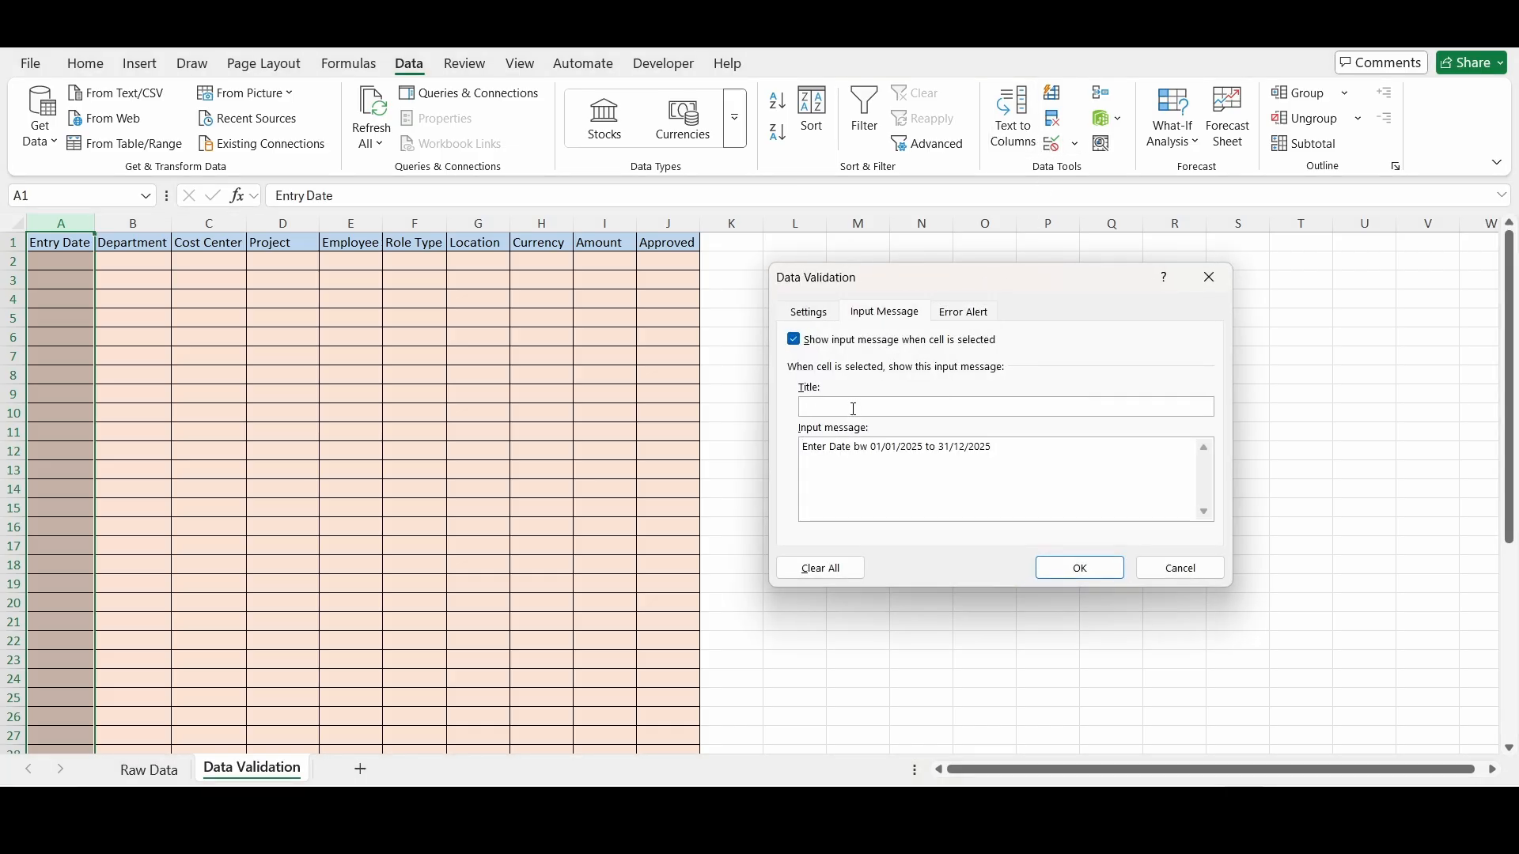
left_click(854, 409)
type("Enter Date")
left_click(1081, 563)
Check the input message on several Entry Date cells, including A2 and A8.
left_click(434, 465)
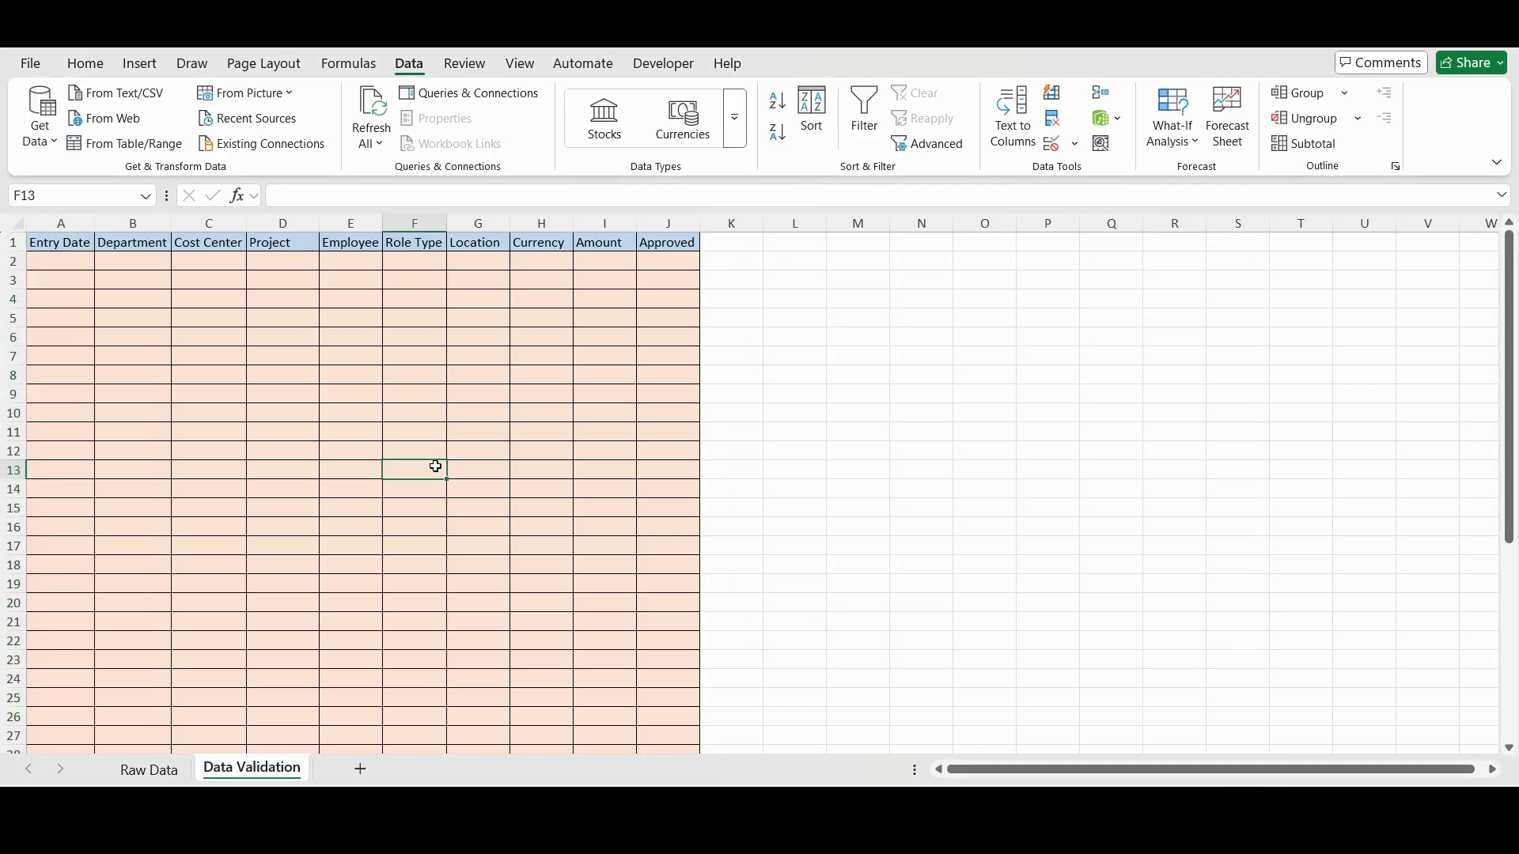
left_click(65, 261)
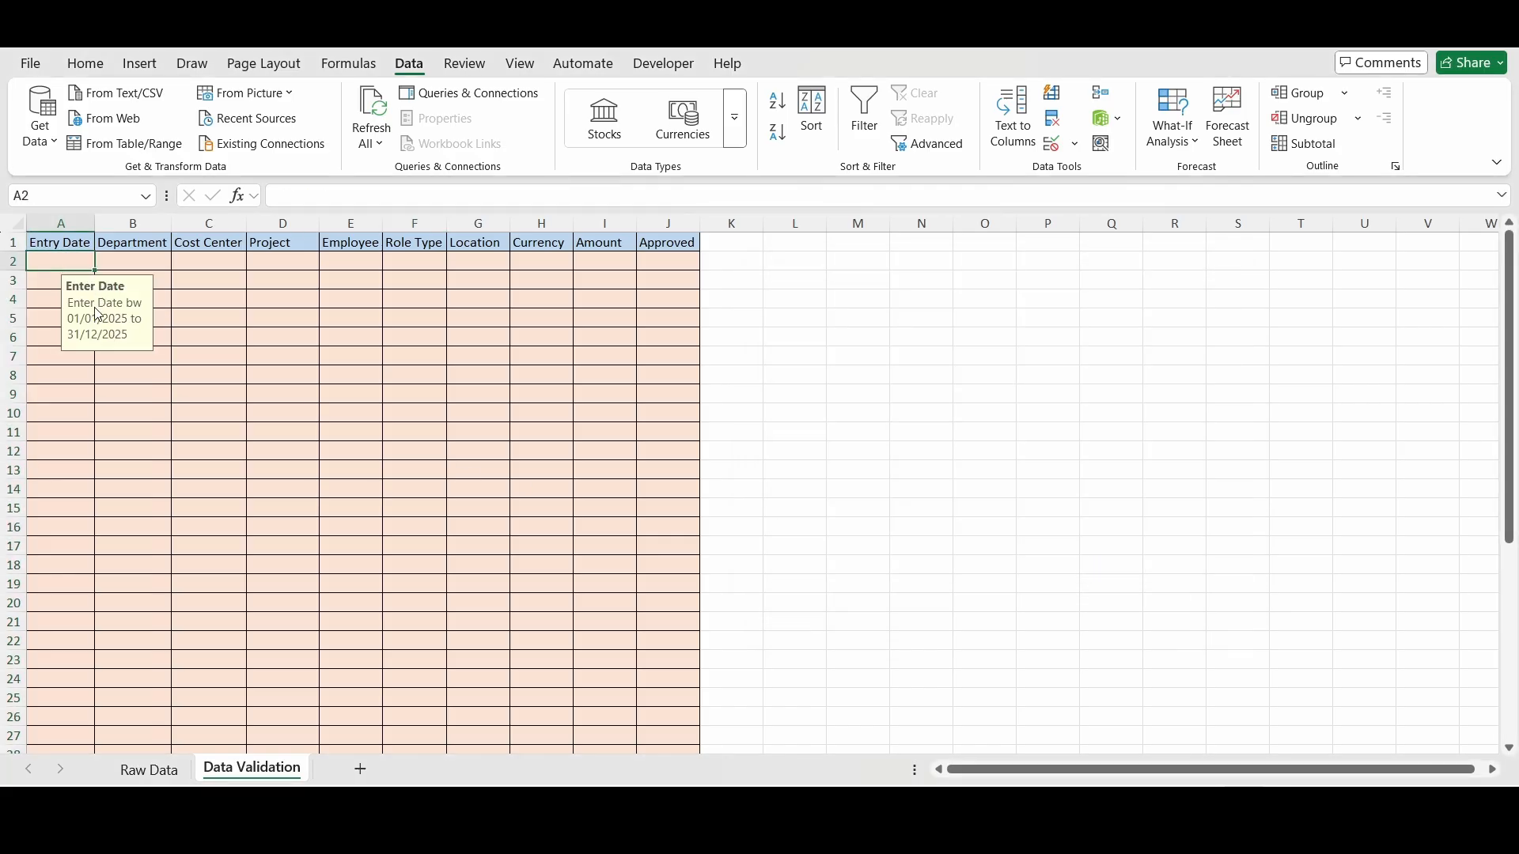
left_click(46, 378)
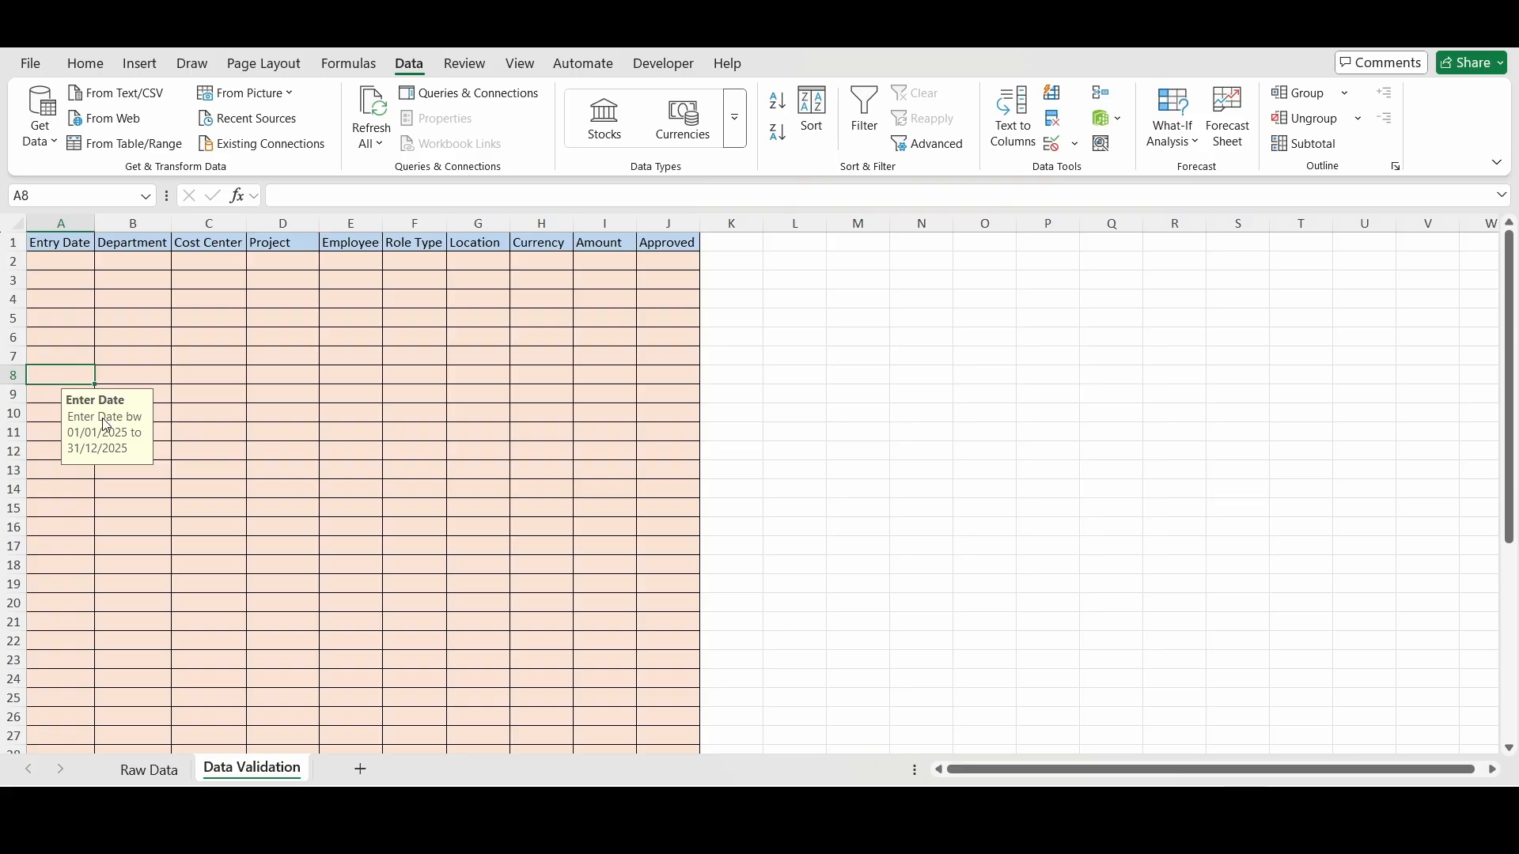
left_click(66, 486)
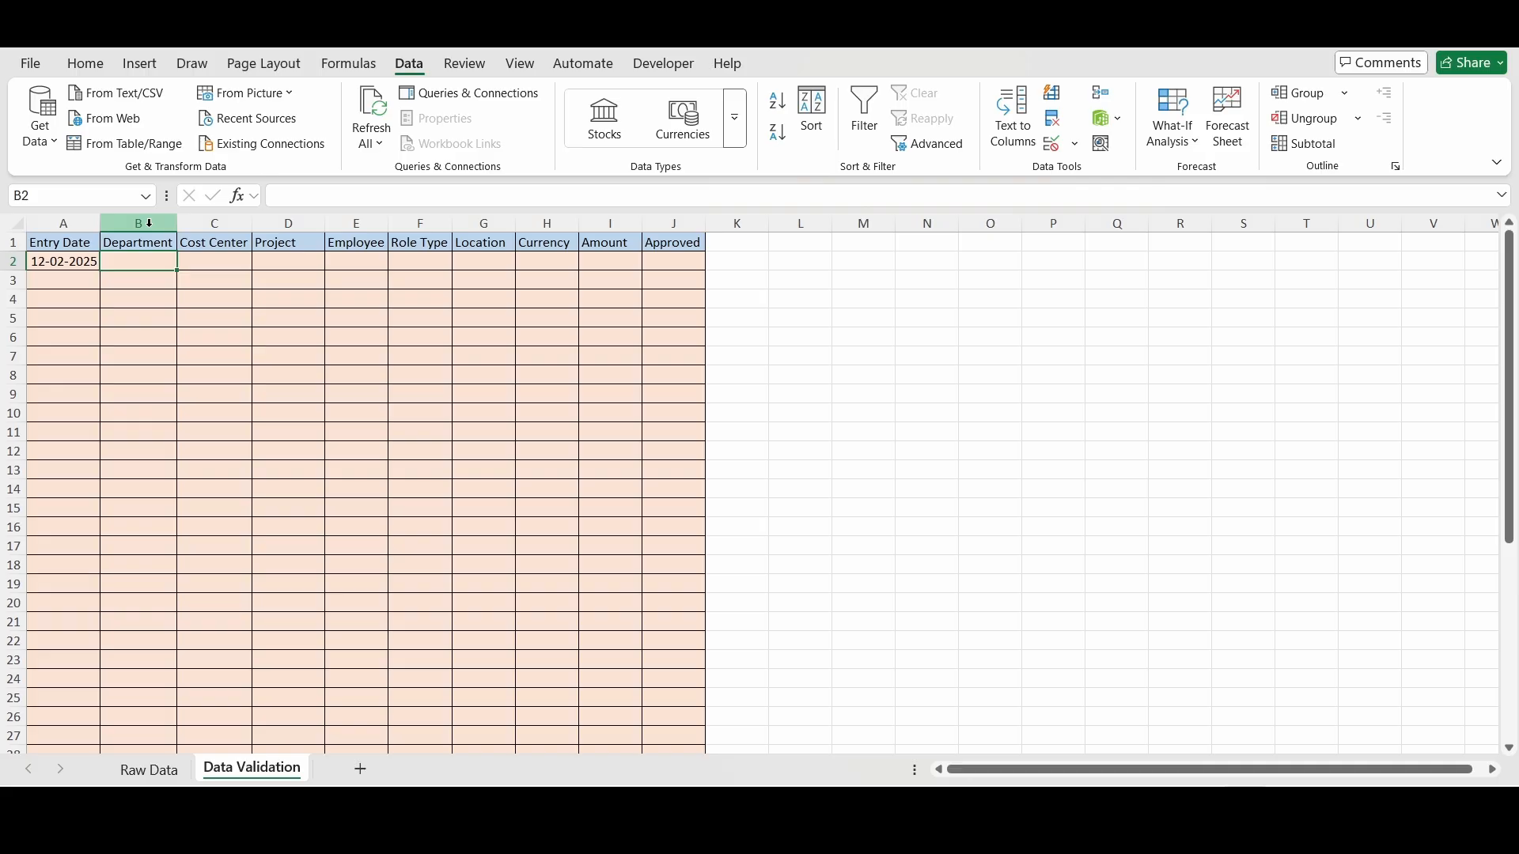
Apply a List validation rule to the Department column with the source values 1,2,3.
left_click(150, 223)
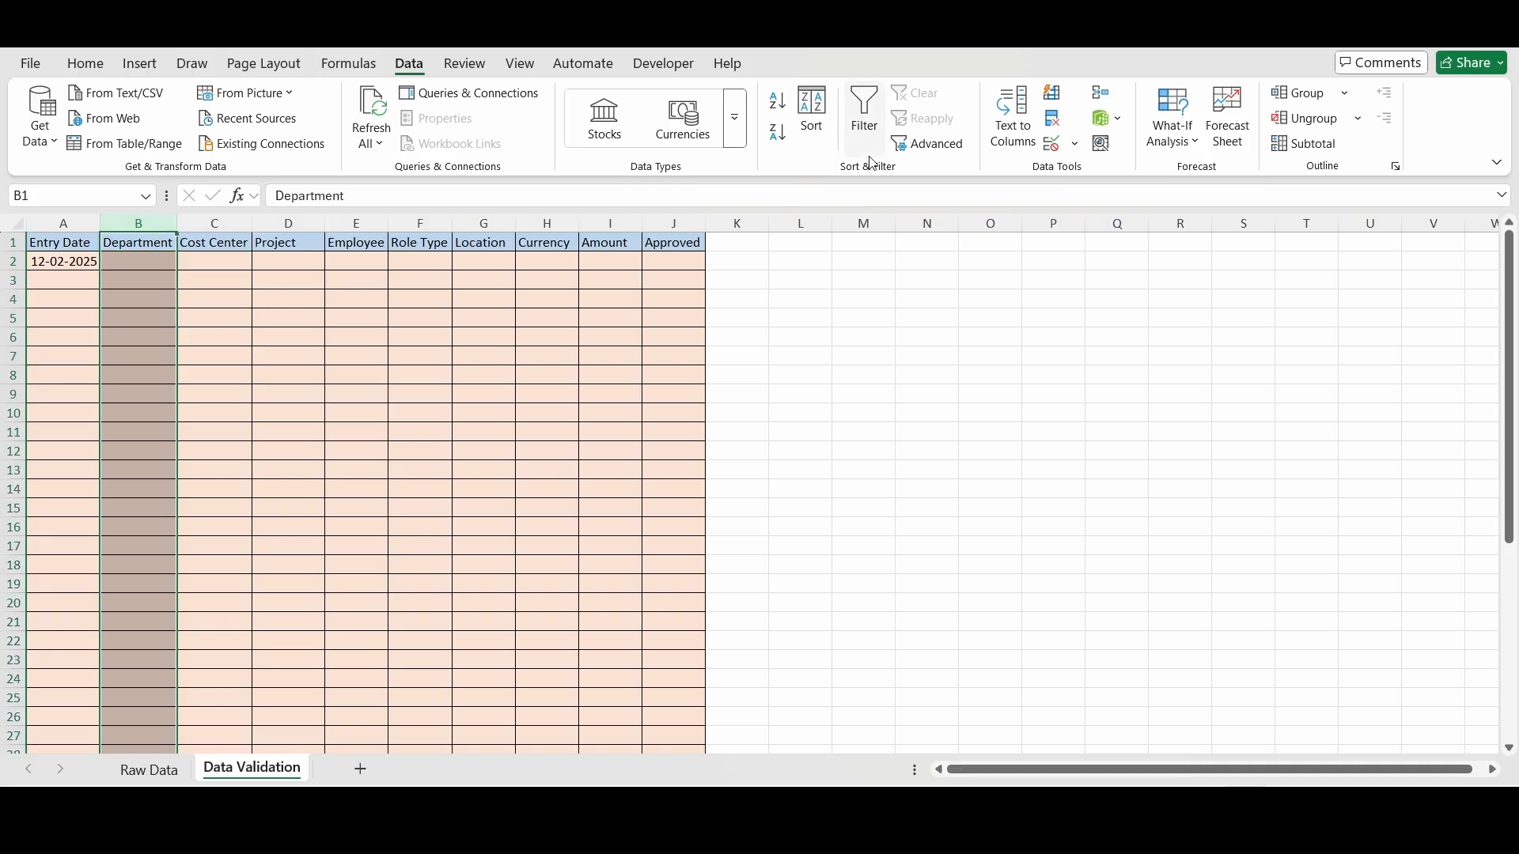
left_click(1052, 143)
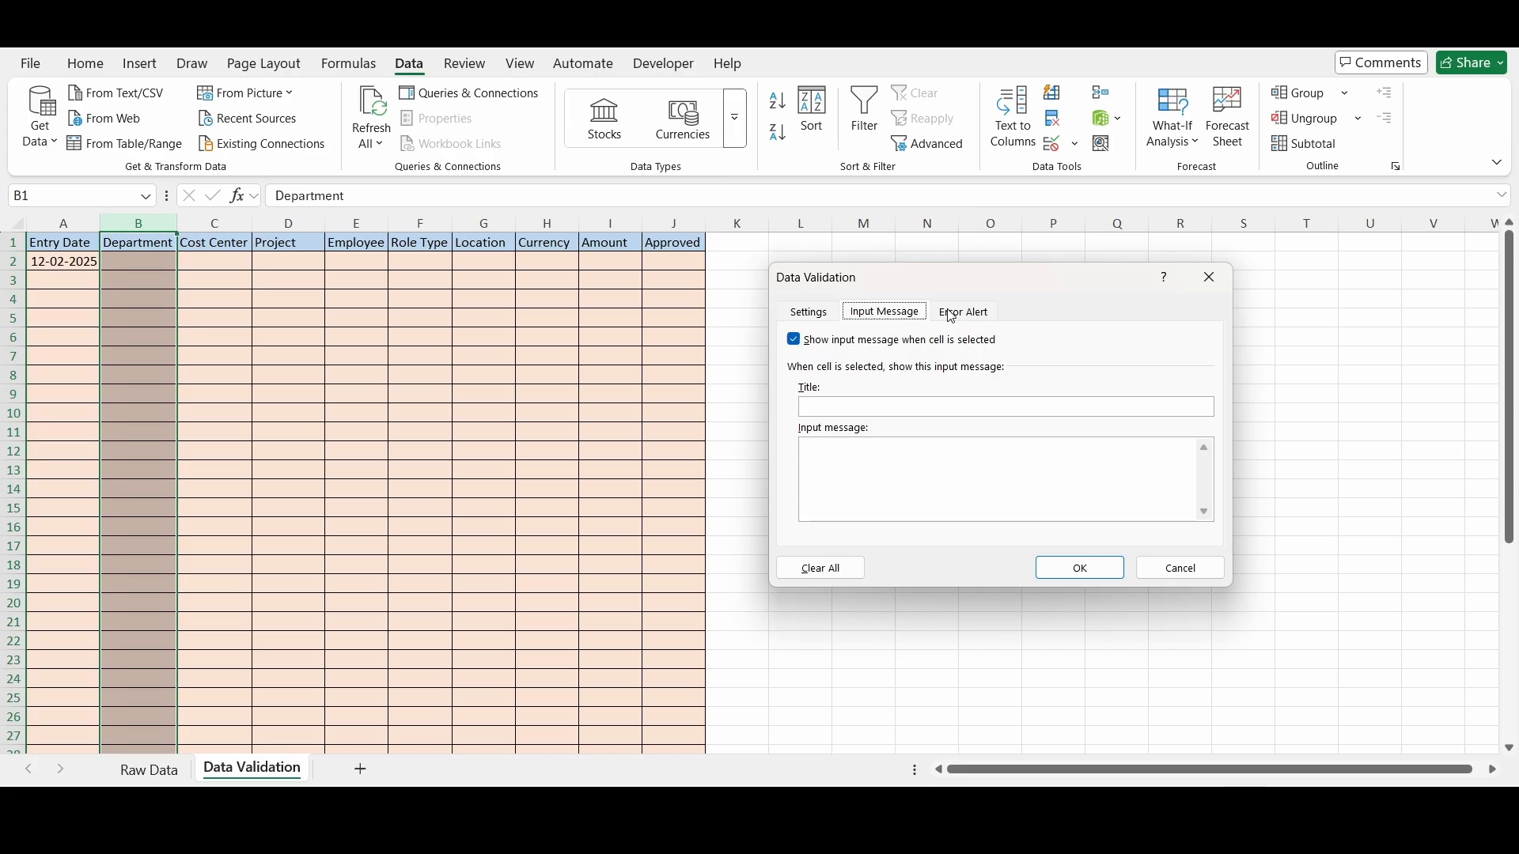
left_click(810, 314)
left_click(935, 379)
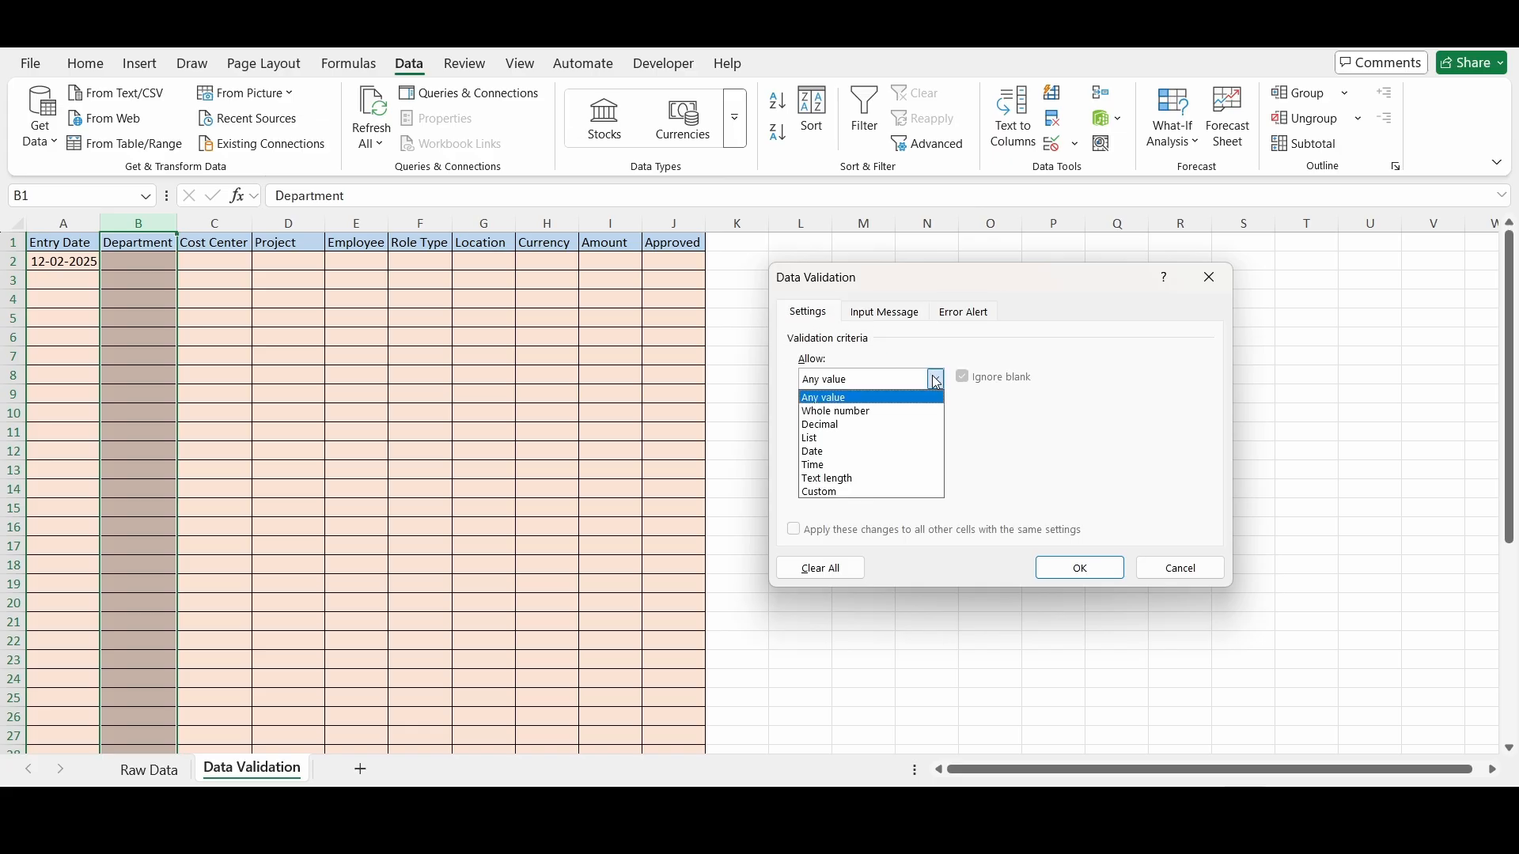
left_click(854, 438)
left_click(825, 465)
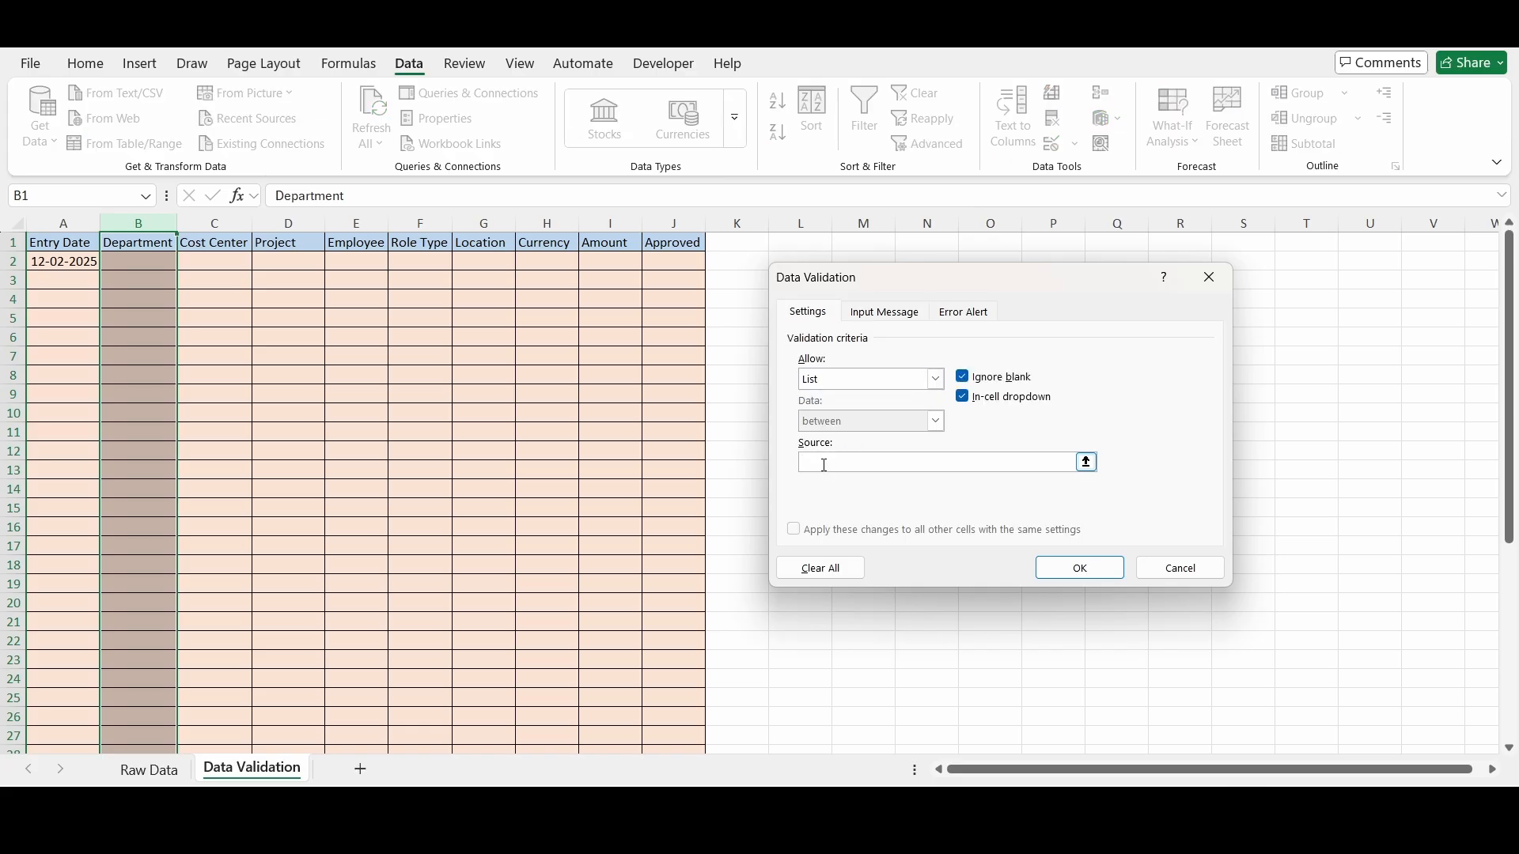
type("1,2,3")
left_click(1062, 568)
Test the Department dropdown by picking 1 in cell B6 and 2 in cell B2.
left_click(140, 262)
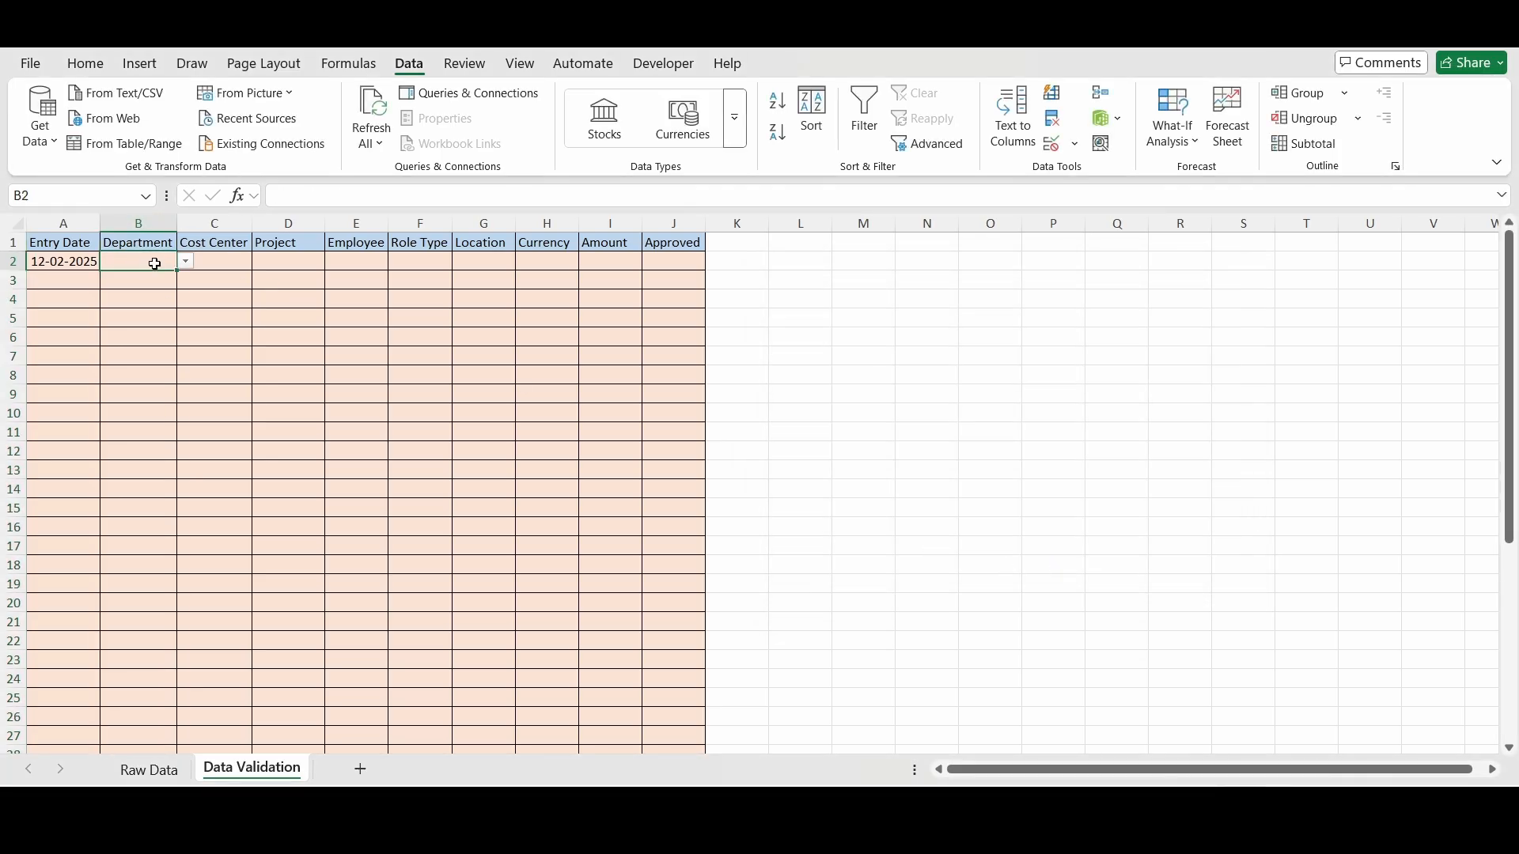
left_click(186, 263)
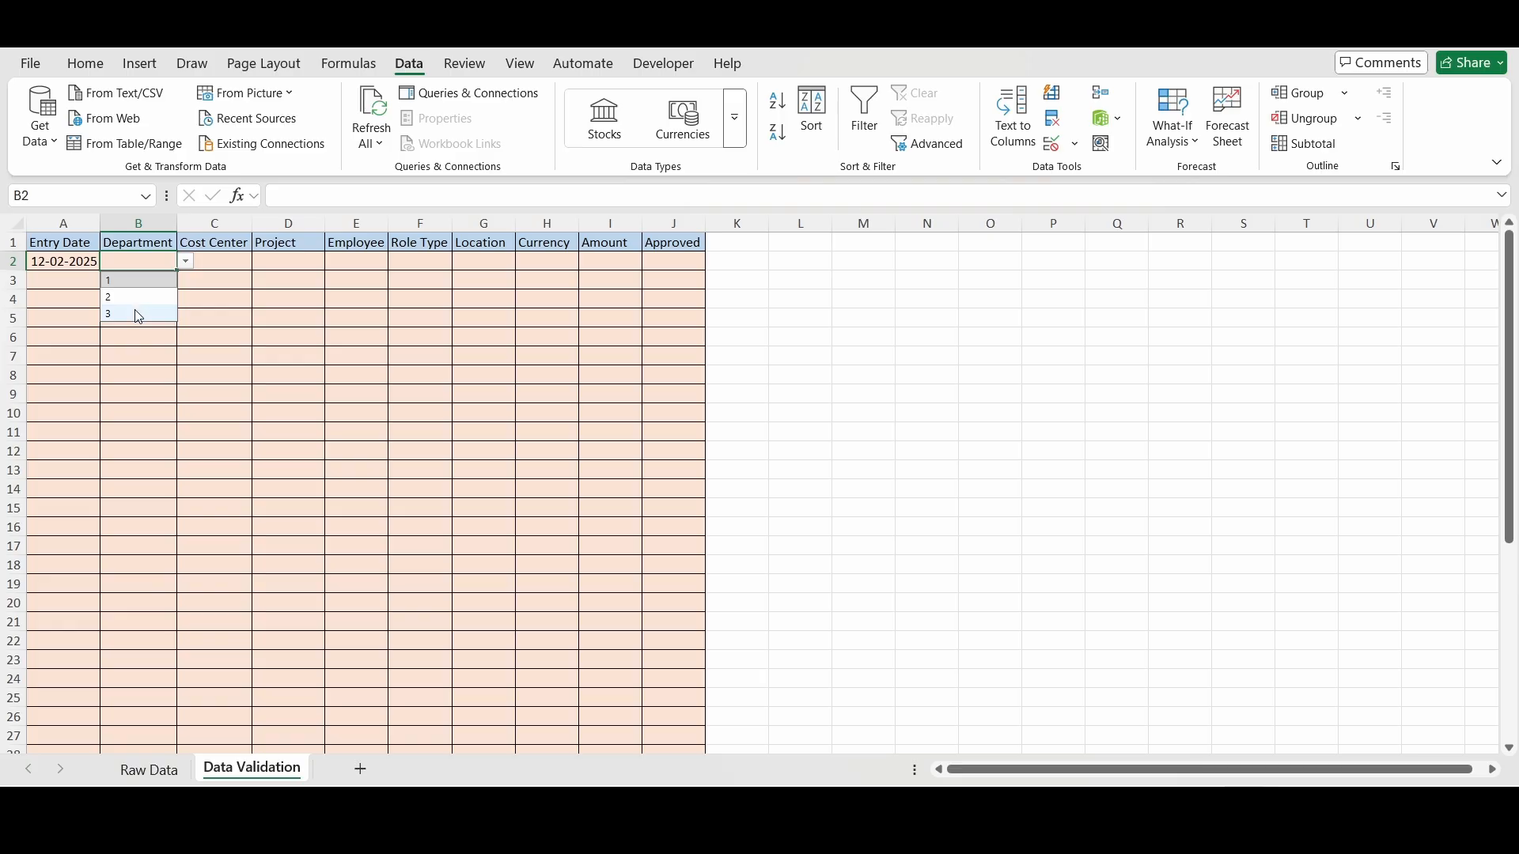
left_click(136, 329)
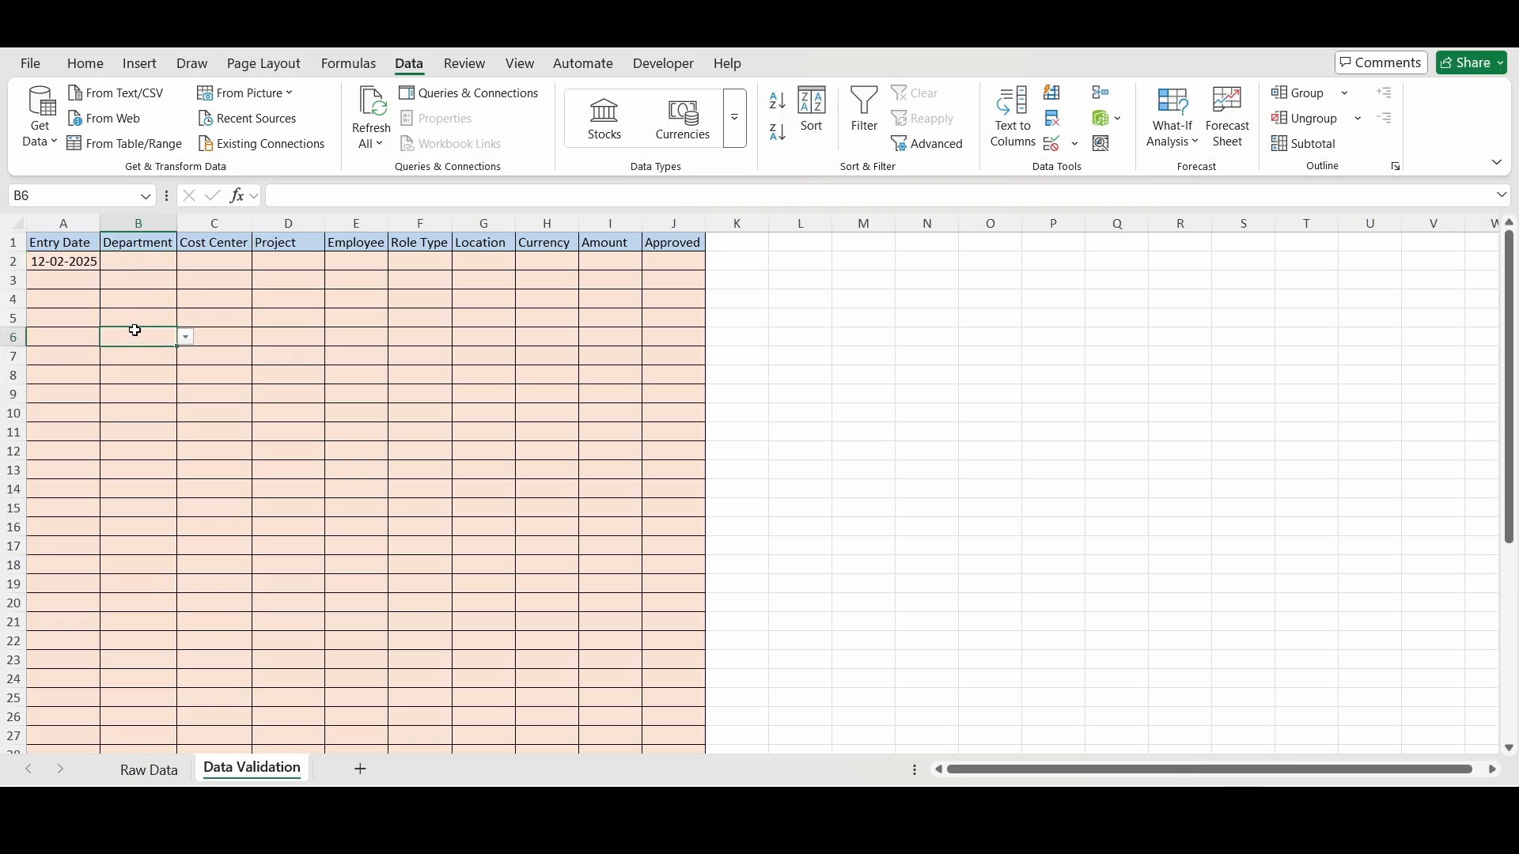
left_click(186, 337)
left_click(145, 358)
left_click(141, 264)
left_click(187, 262)
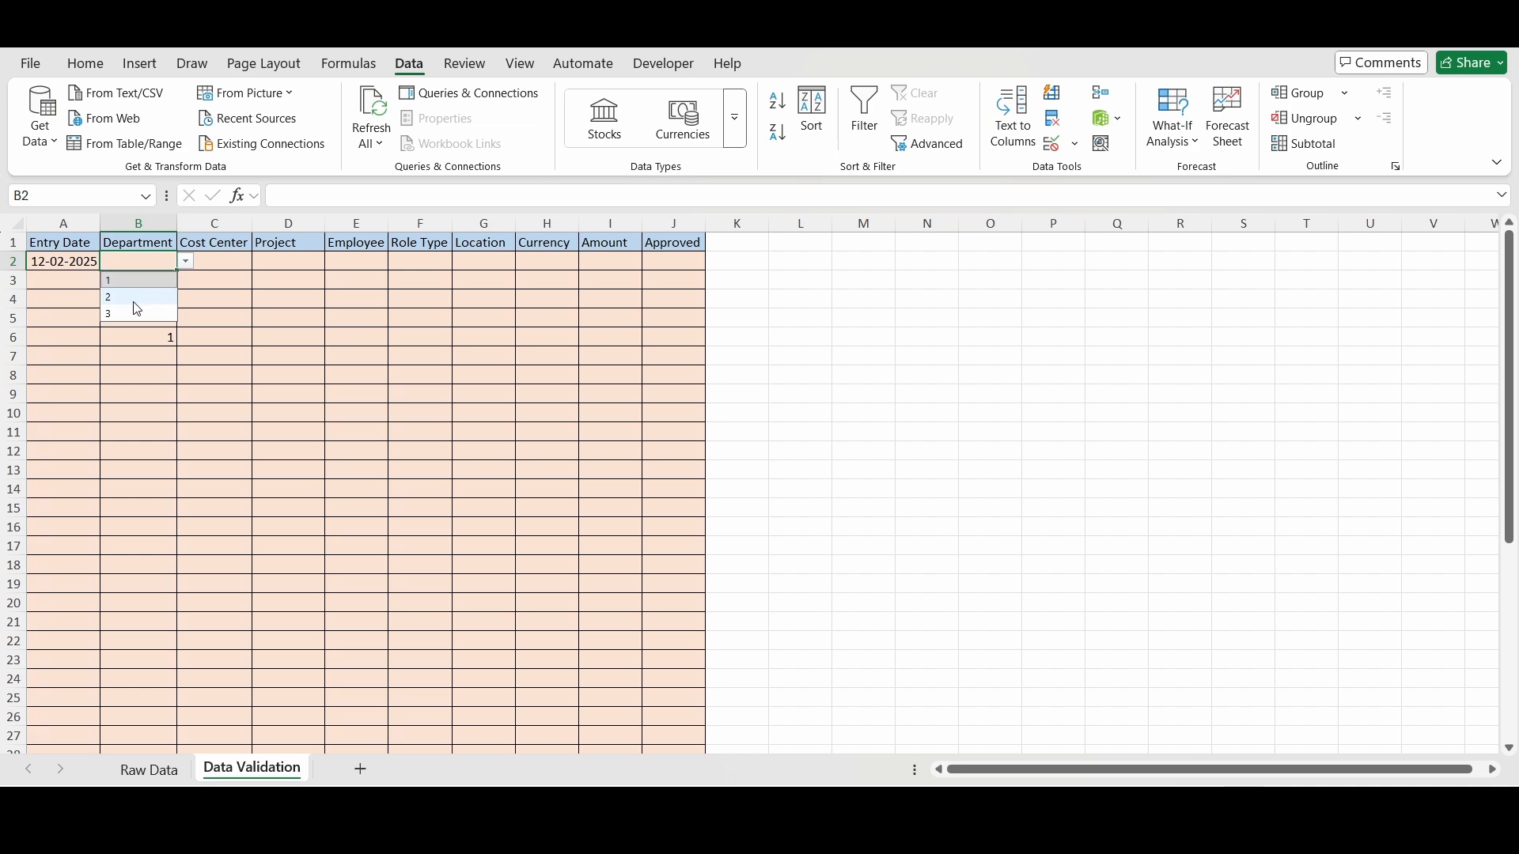
left_click(130, 298)
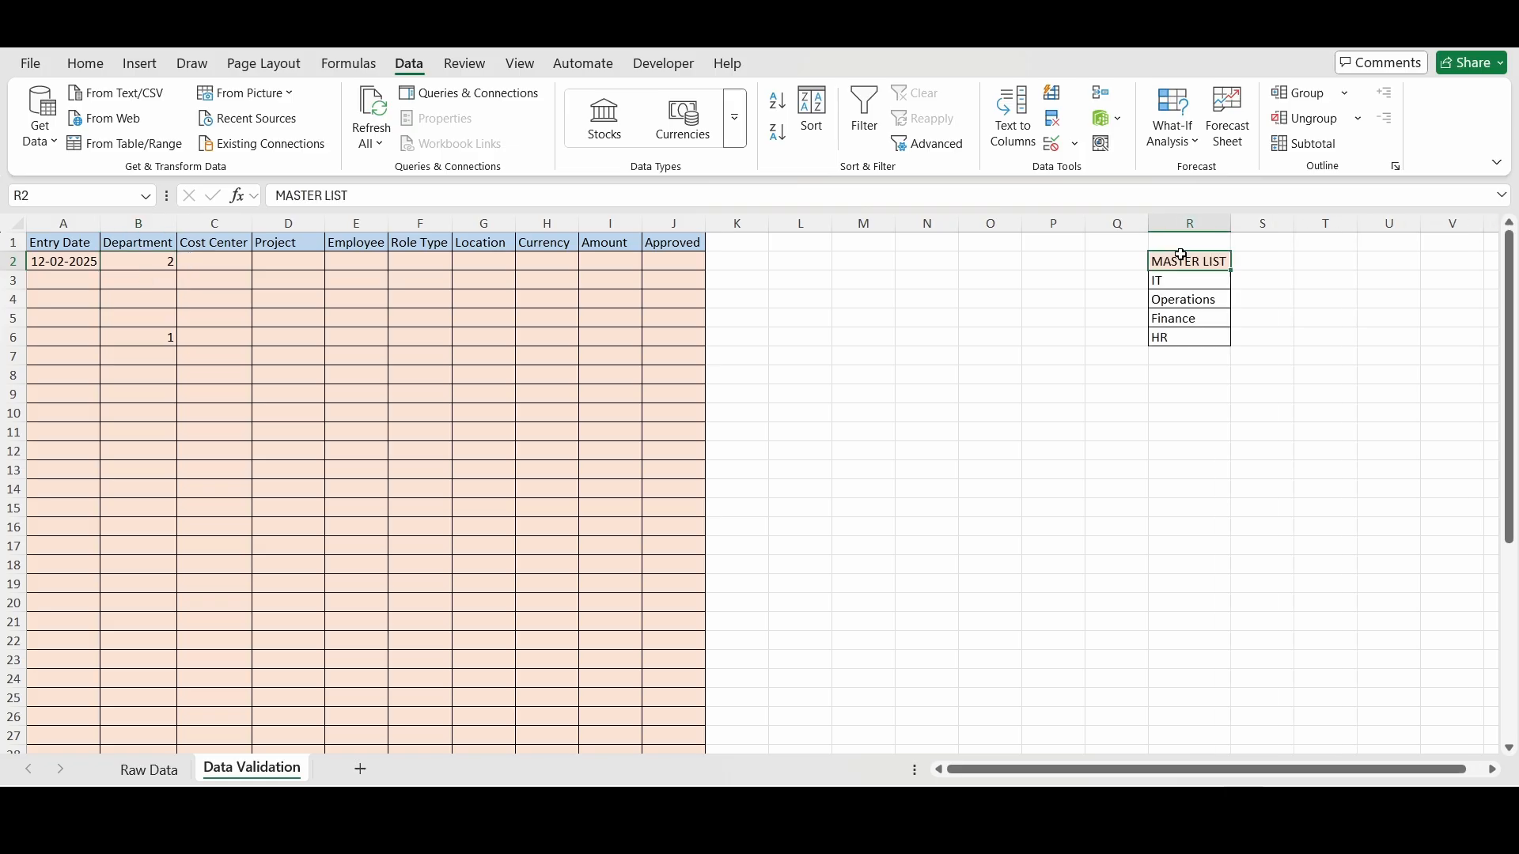
Change the Department column's list source to the master list departments in =$R$3:$R$6.
left_click_drag(1187, 262, 1184, 338)
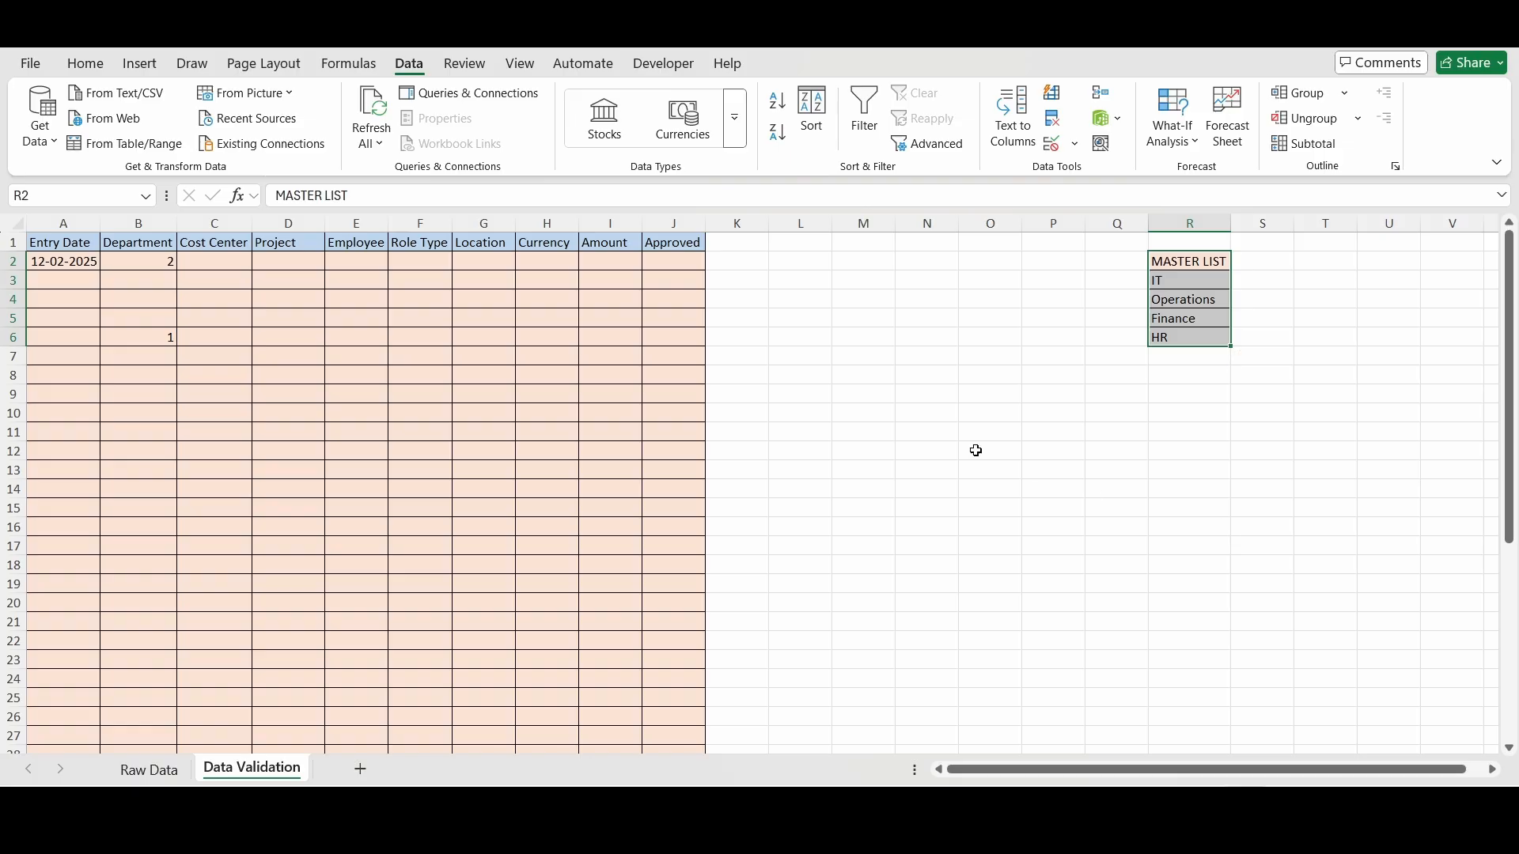
left_click(948, 438)
left_click(155, 224)
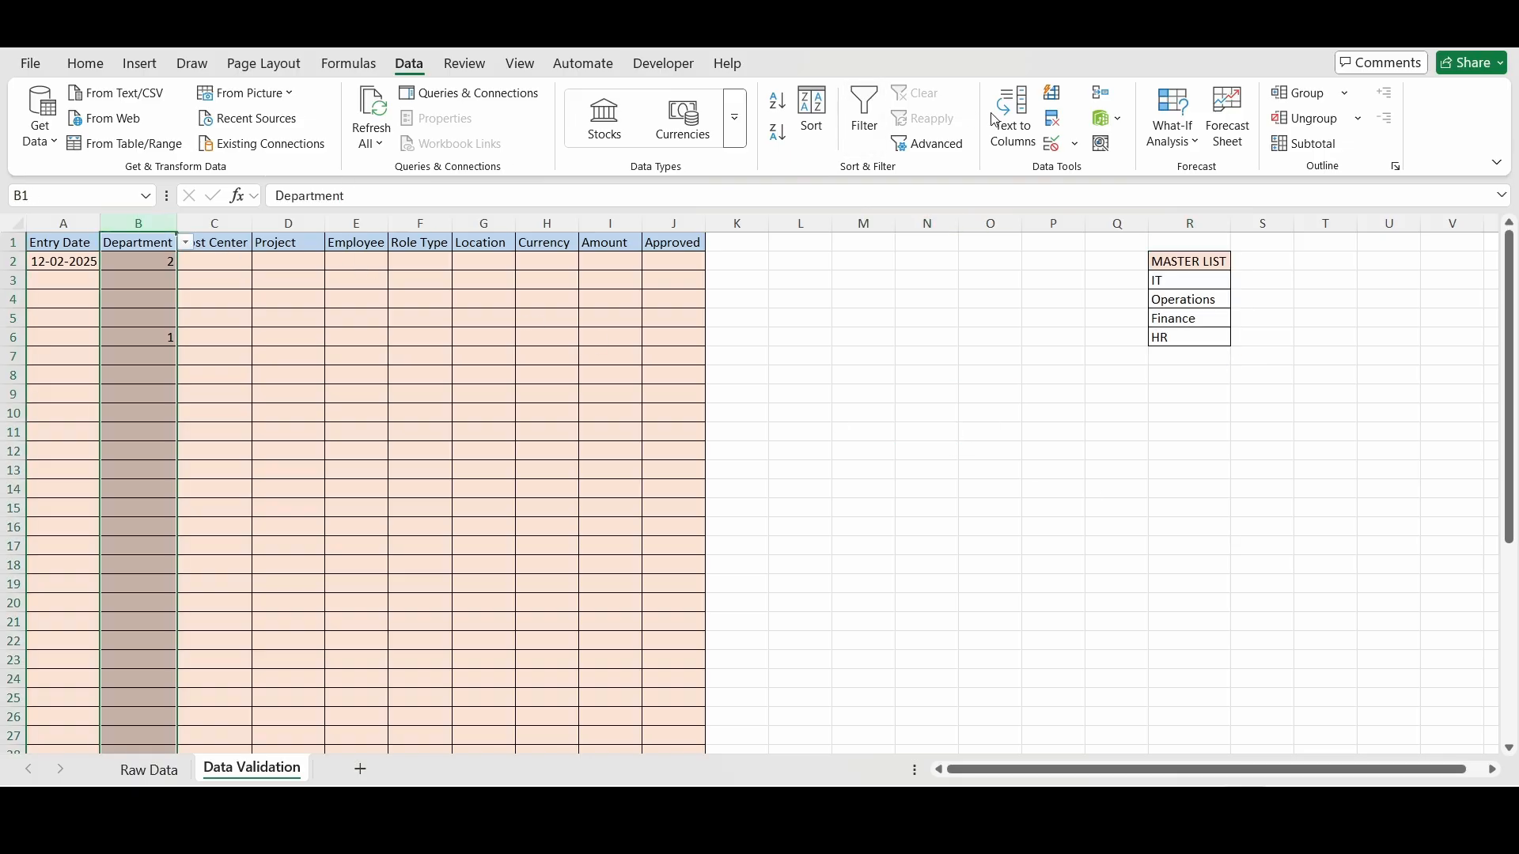
left_click(1052, 144)
left_click_drag(973, 274, 536, 211)
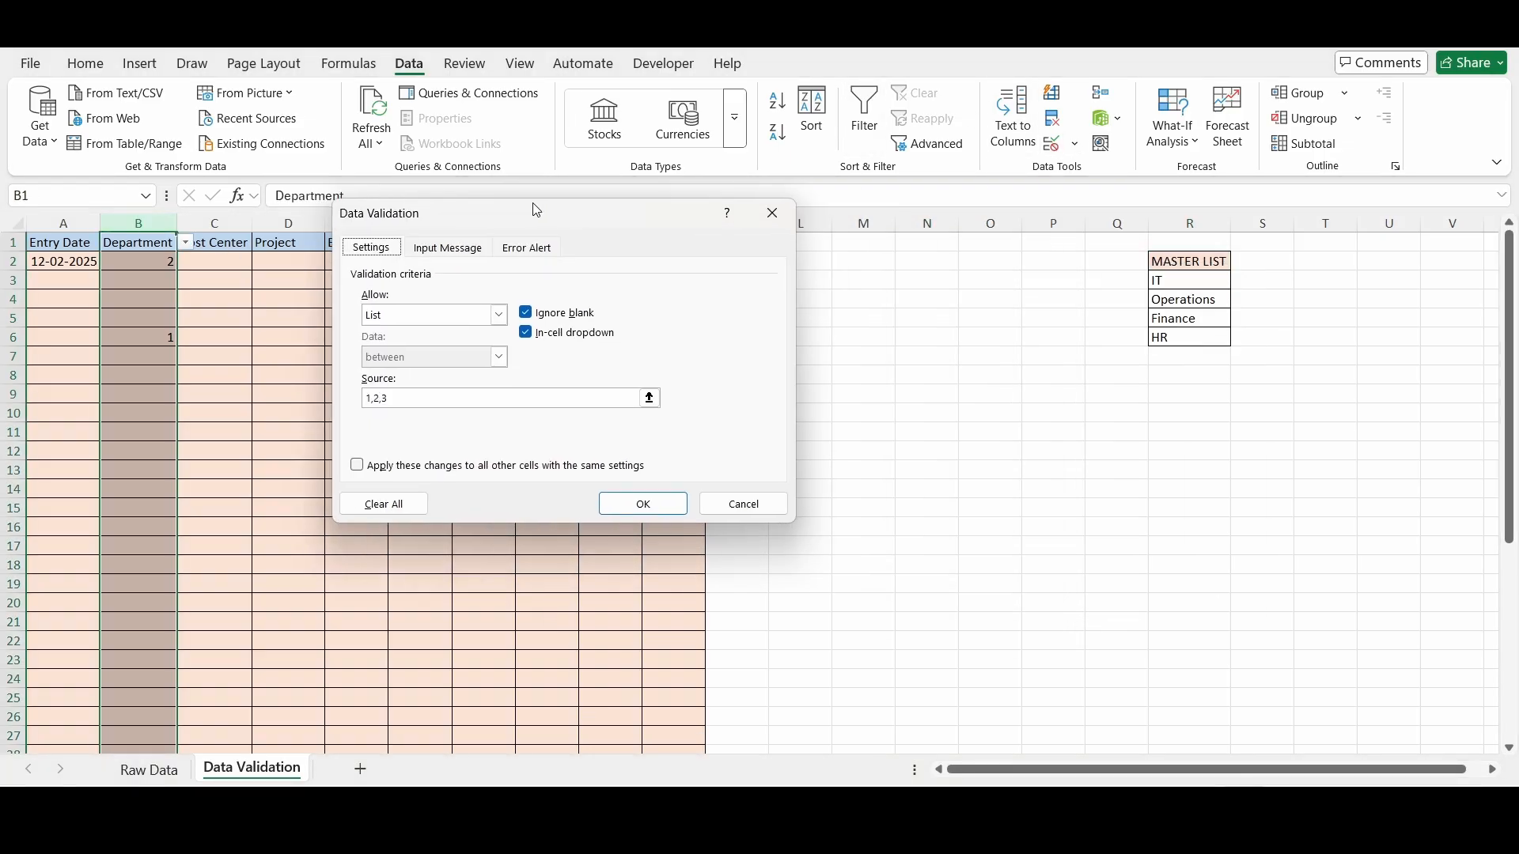
left_click(398, 400)
key("BackSpace")
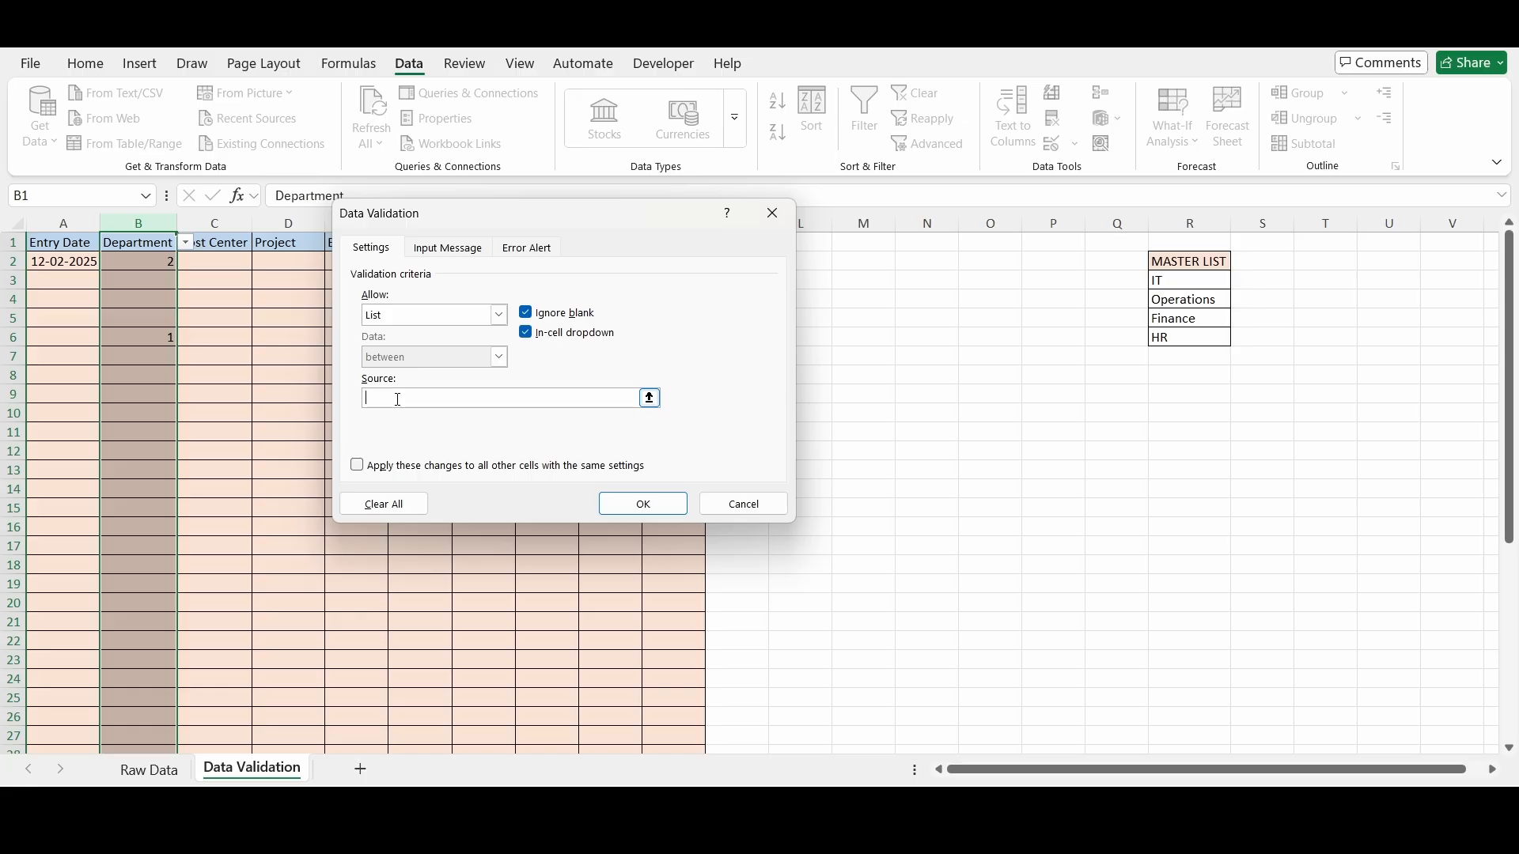
left_click_drag(1170, 281, 1171, 336)
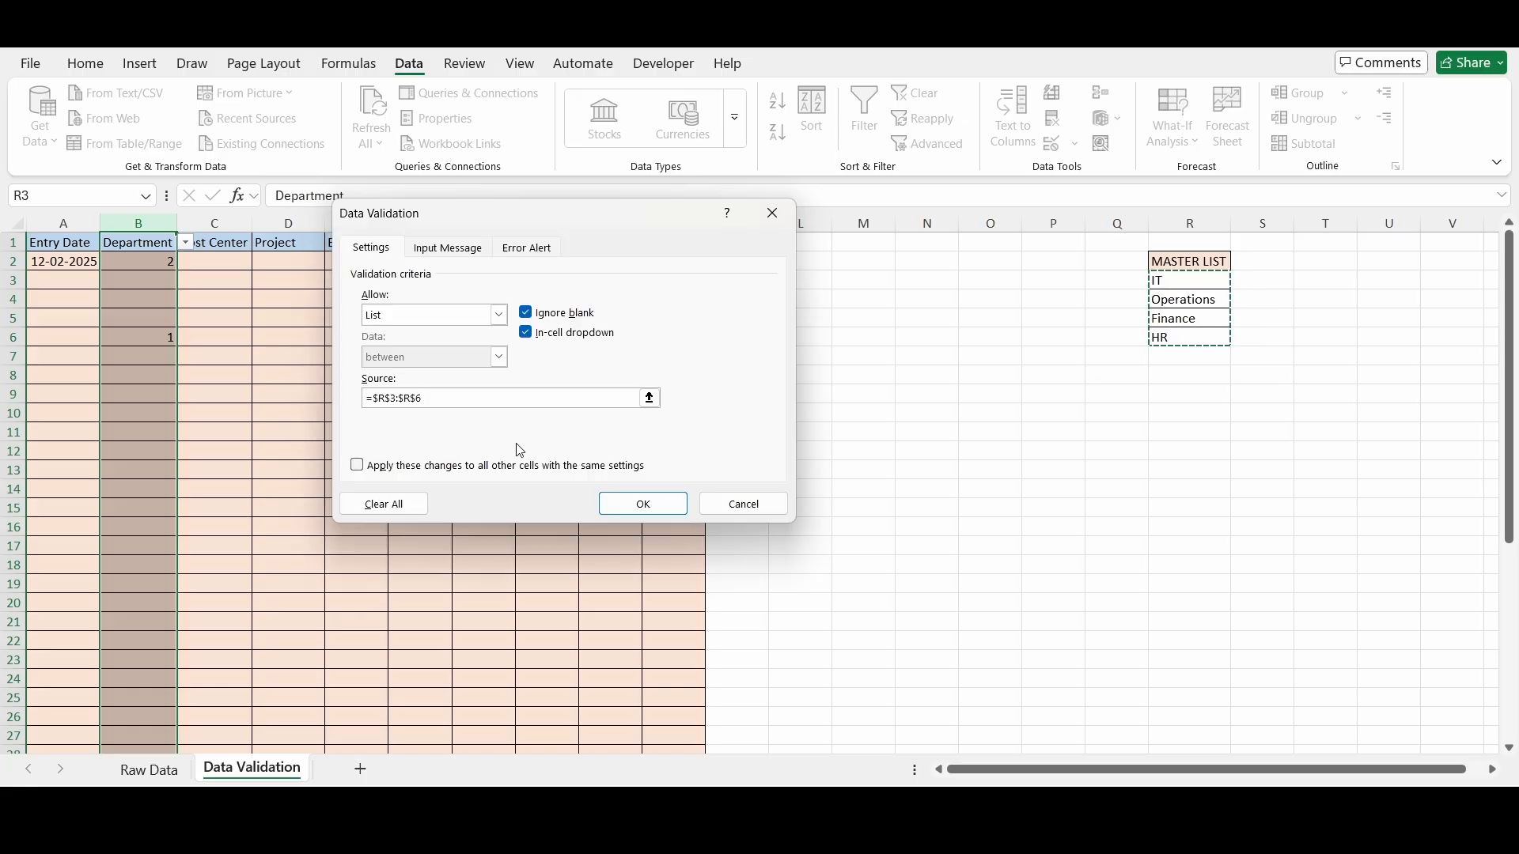
left_click(621, 503)
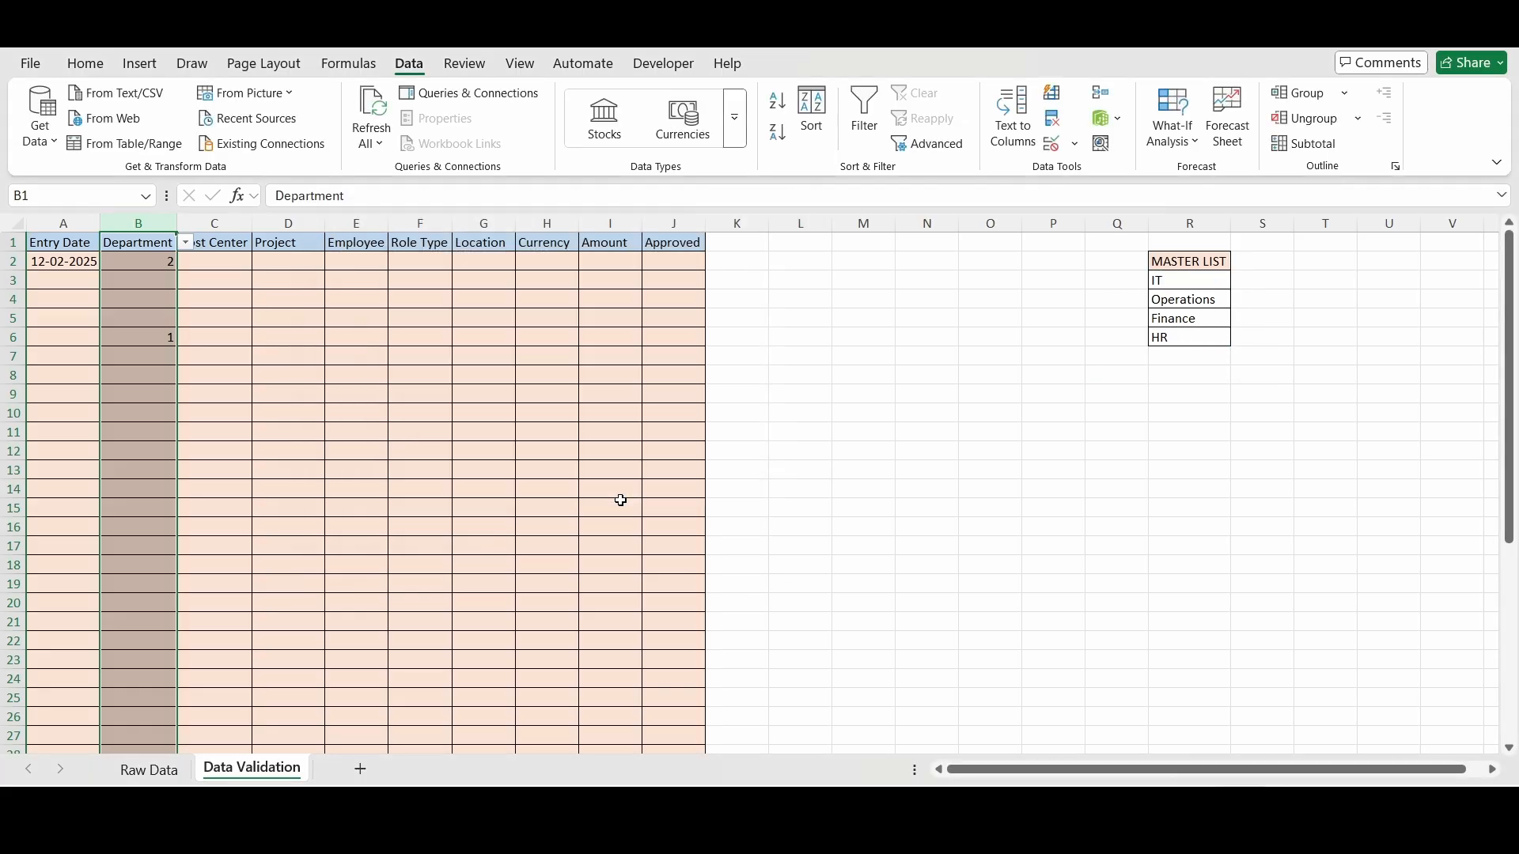
Pick IT from the Department dropdown in B2, and Operations in B3 and B6.
left_click(113, 266)
left_click(186, 262)
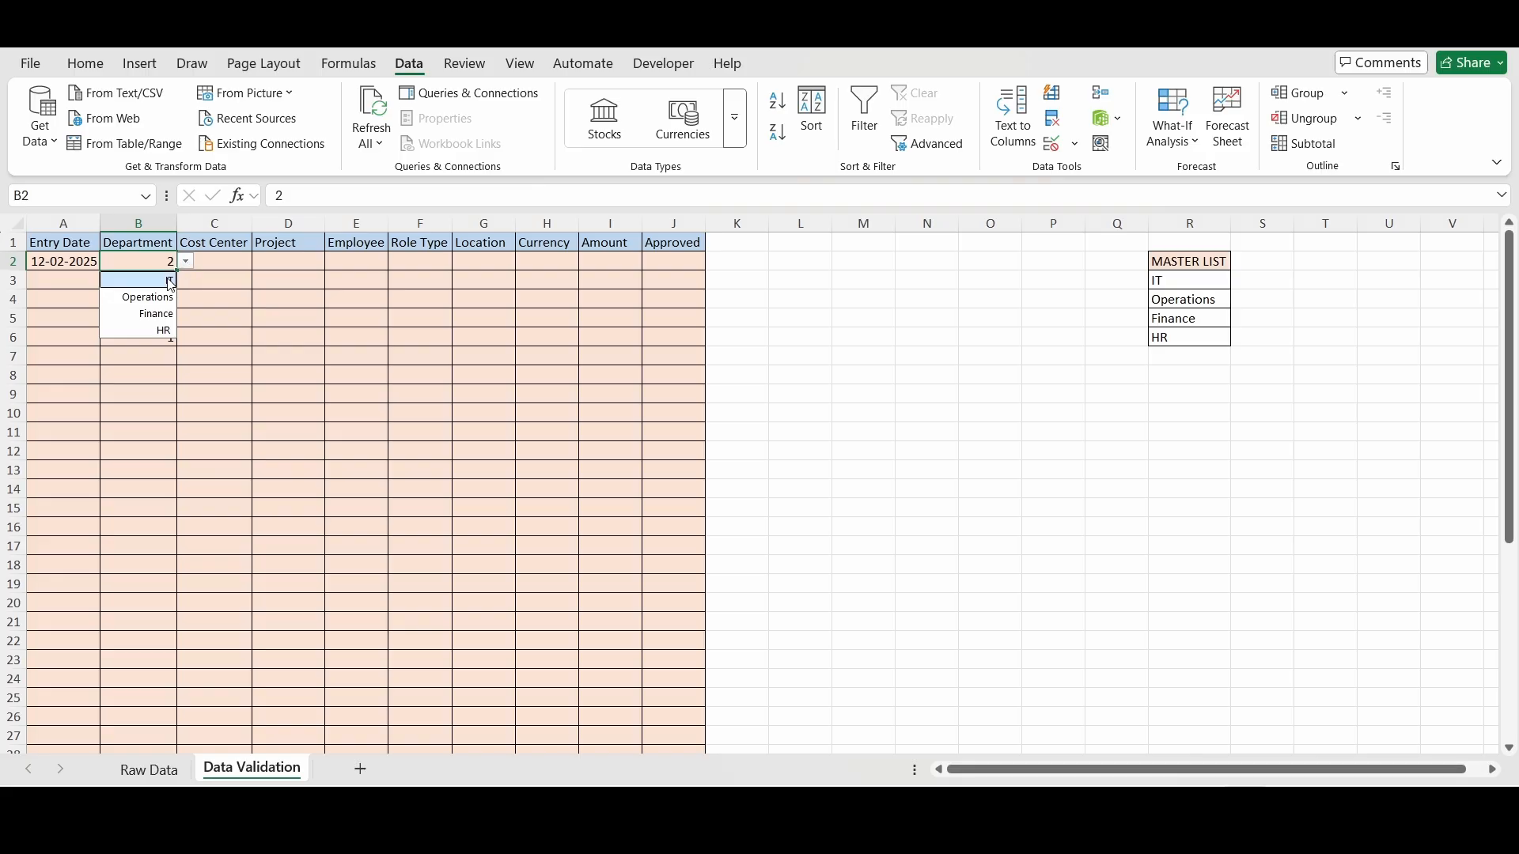
left_click(171, 282)
Try to enter SALES in cell B8, retry the entry, and enter IT instead.
left_click(124, 373)
type("SALES")
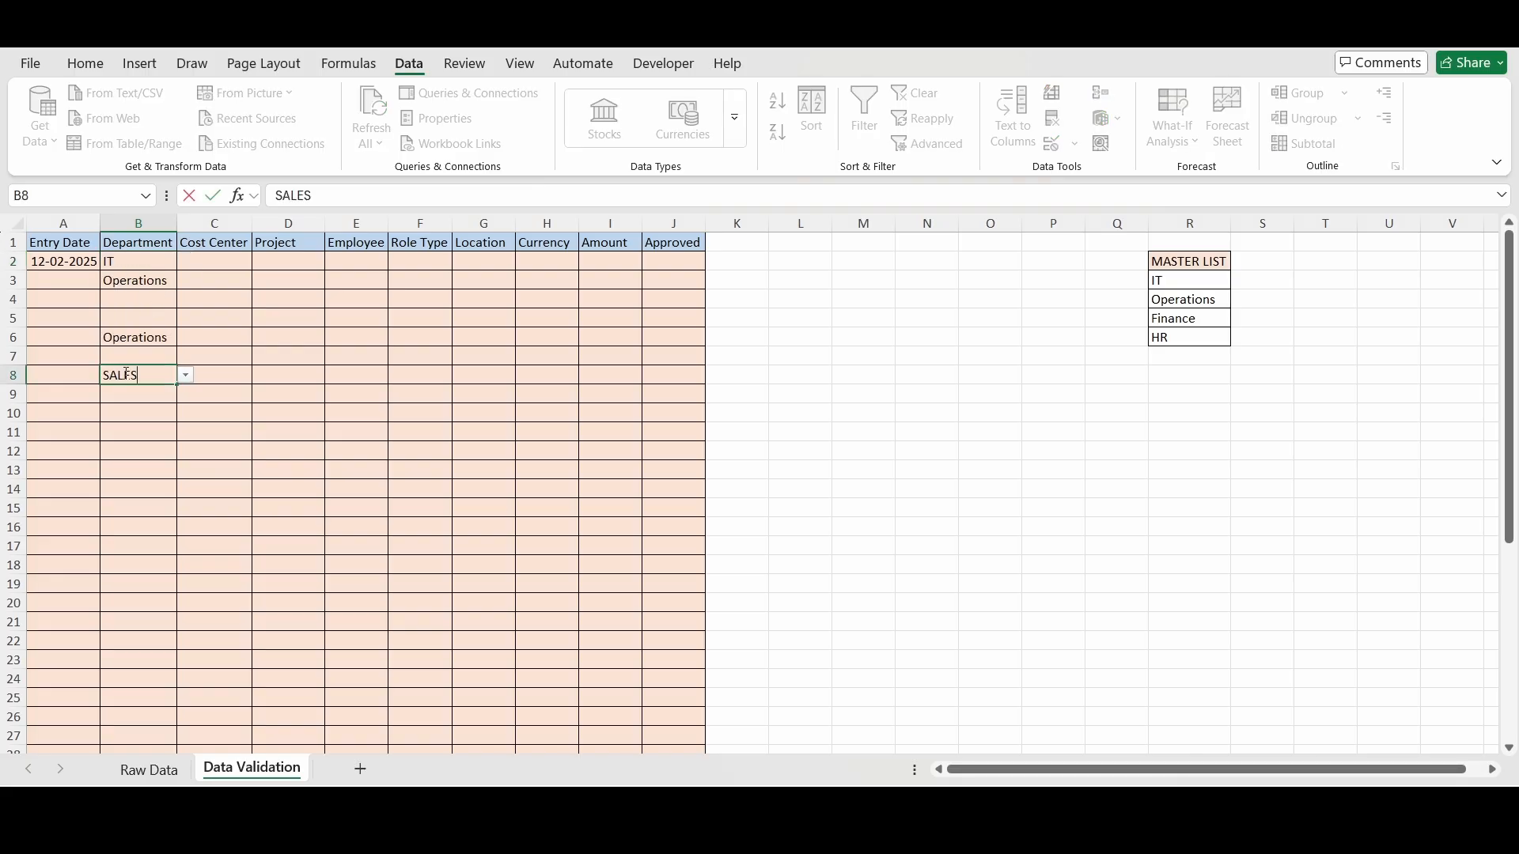
key("Return")
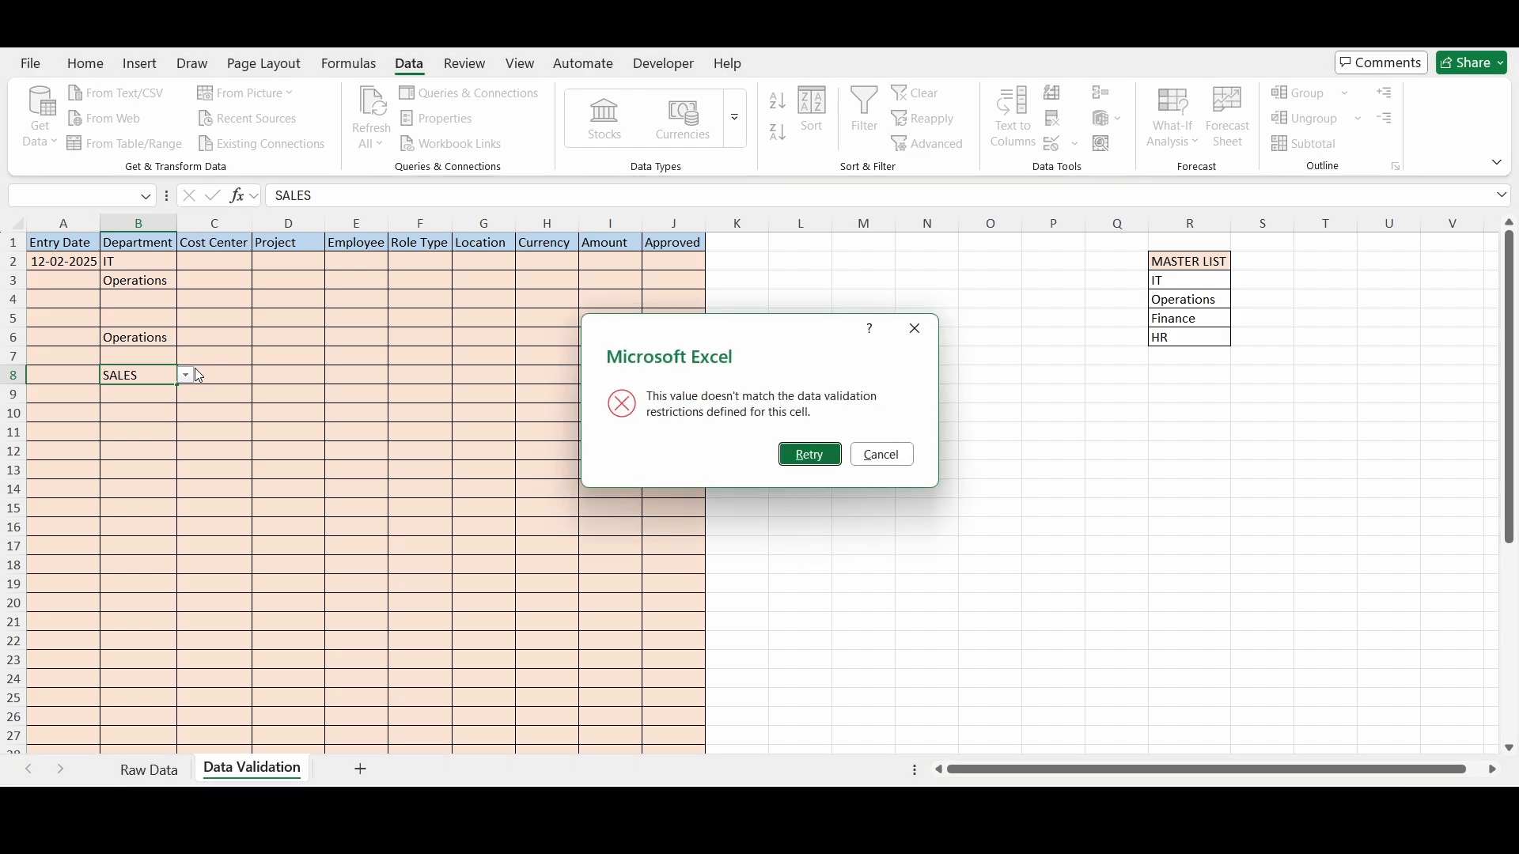
left_click(819, 459)
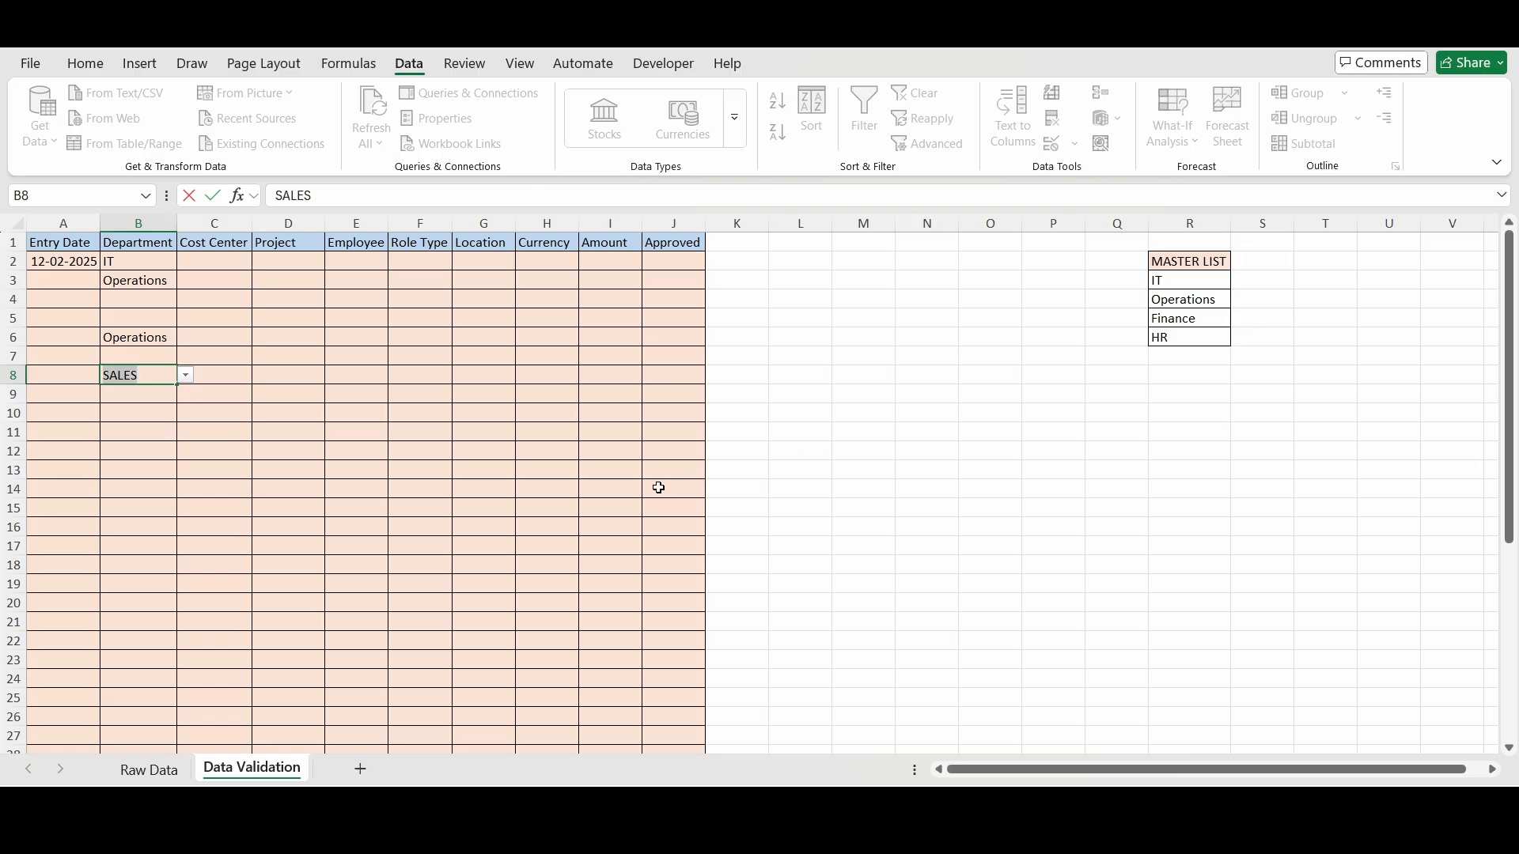
type("IT")
key("Return")
Add Sales to the end of the master list in cell R7.
left_click(1184, 360)
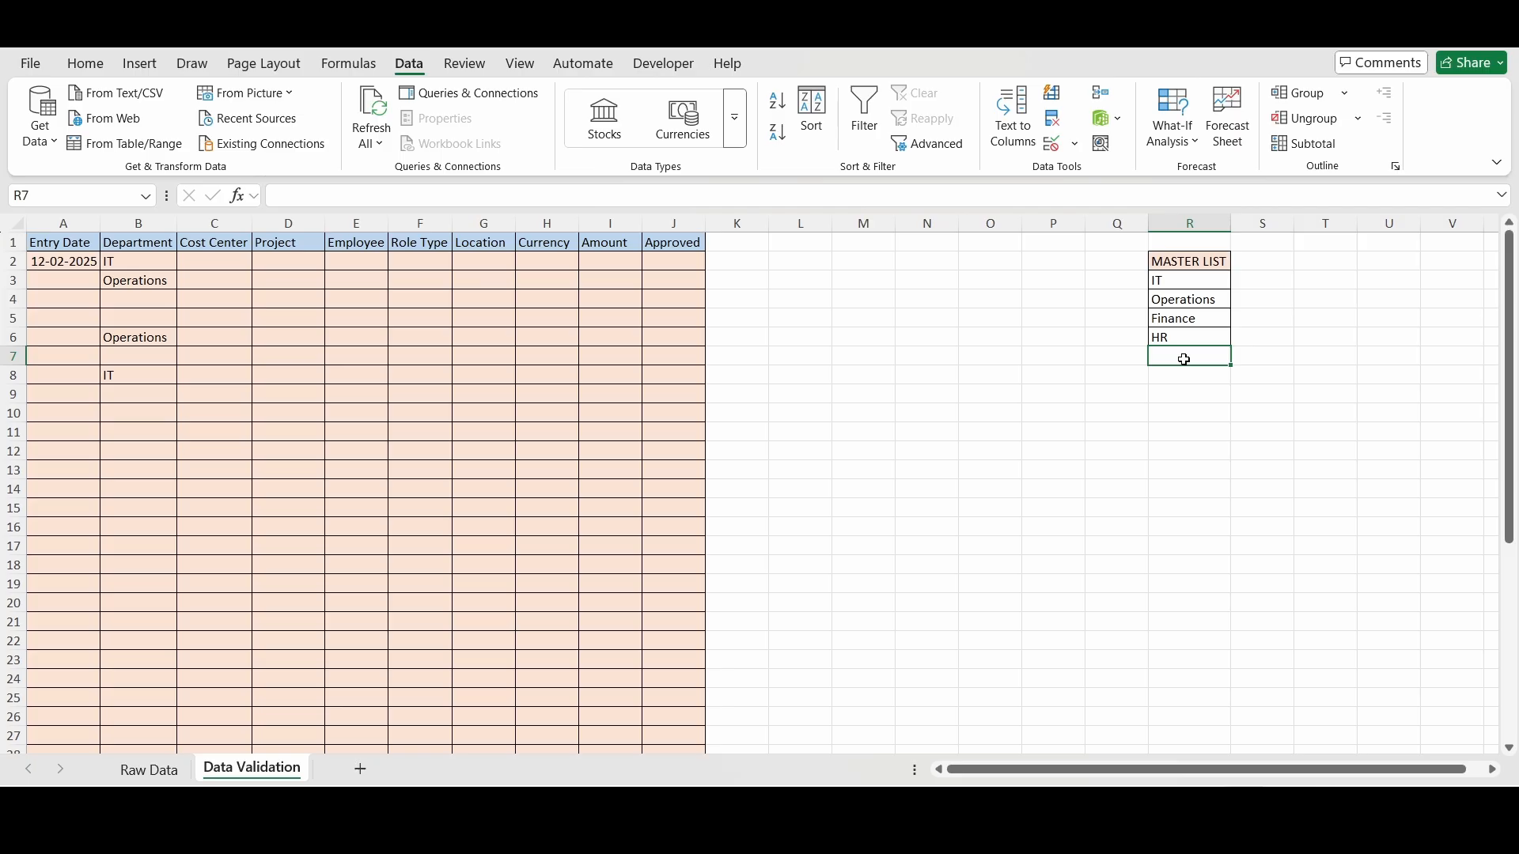
type("Sales")
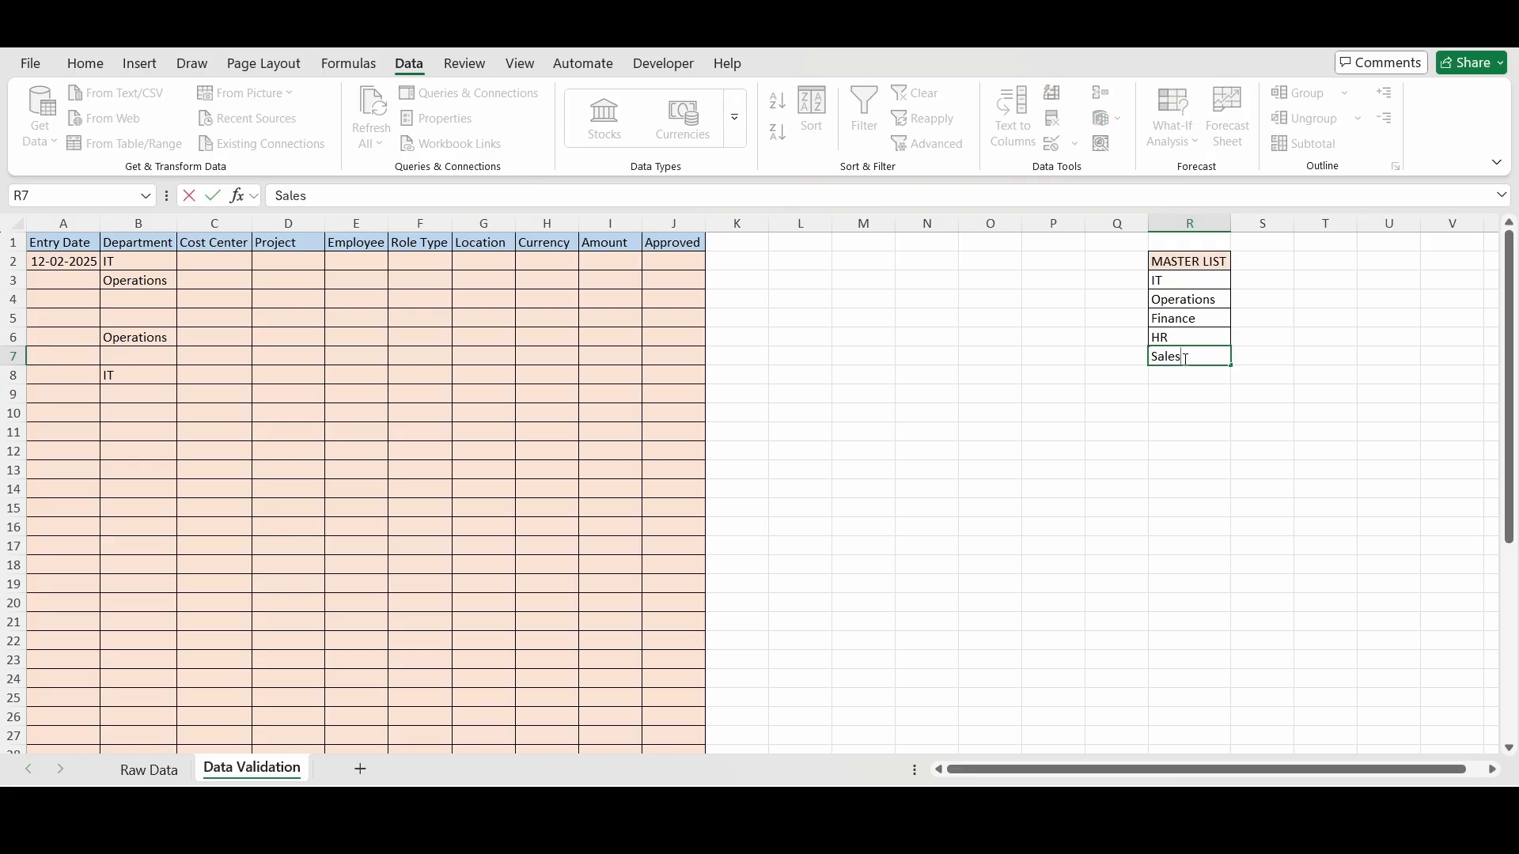
key("Return")
left_click(1186, 356)
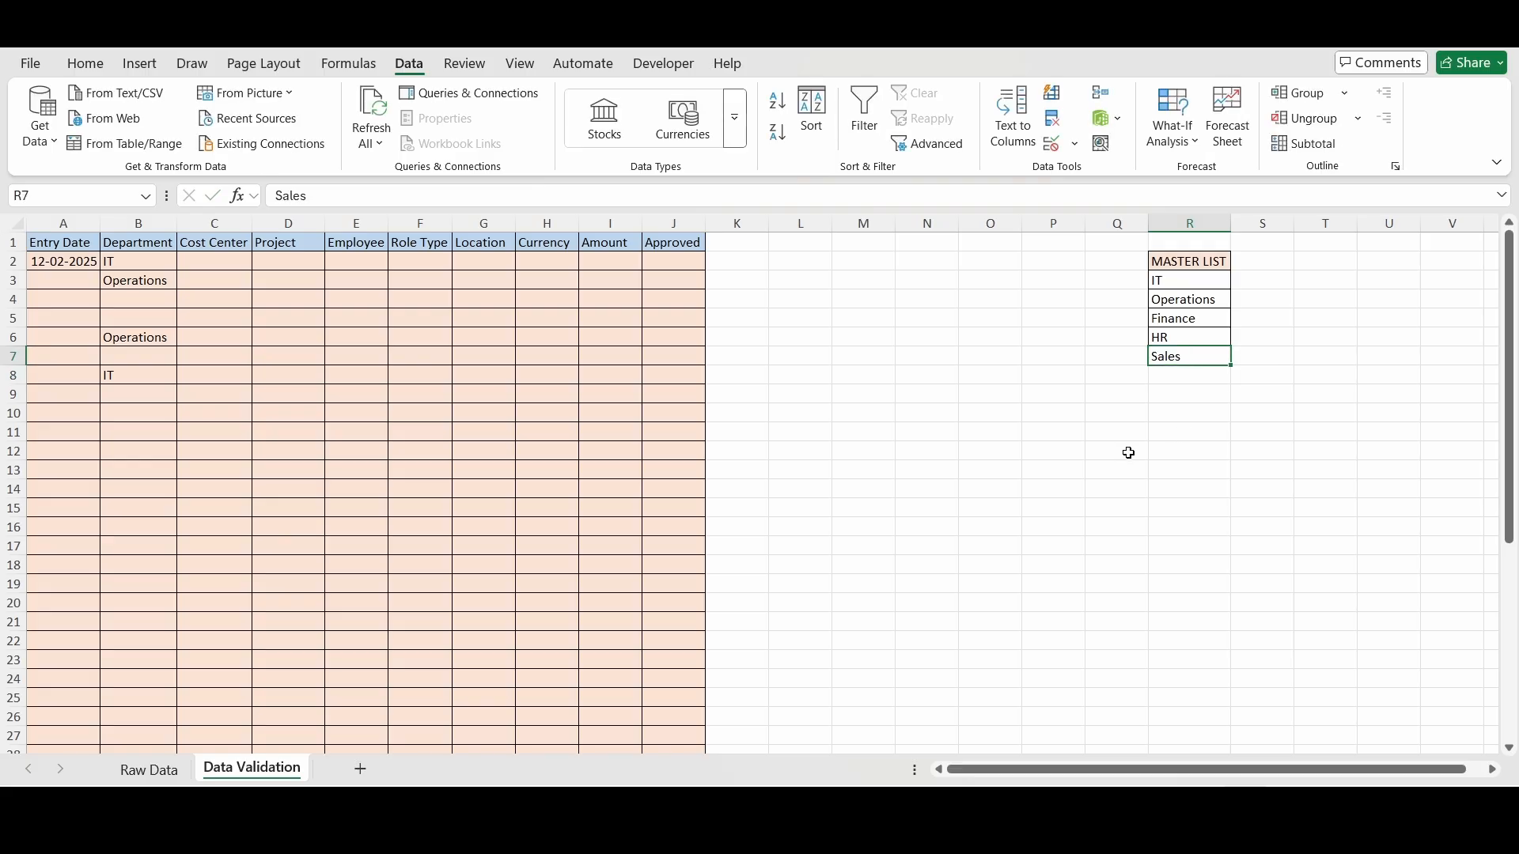
Check the options offered by the Department dropdown in cell B9 and close it without choosing one.
left_click(144, 392)
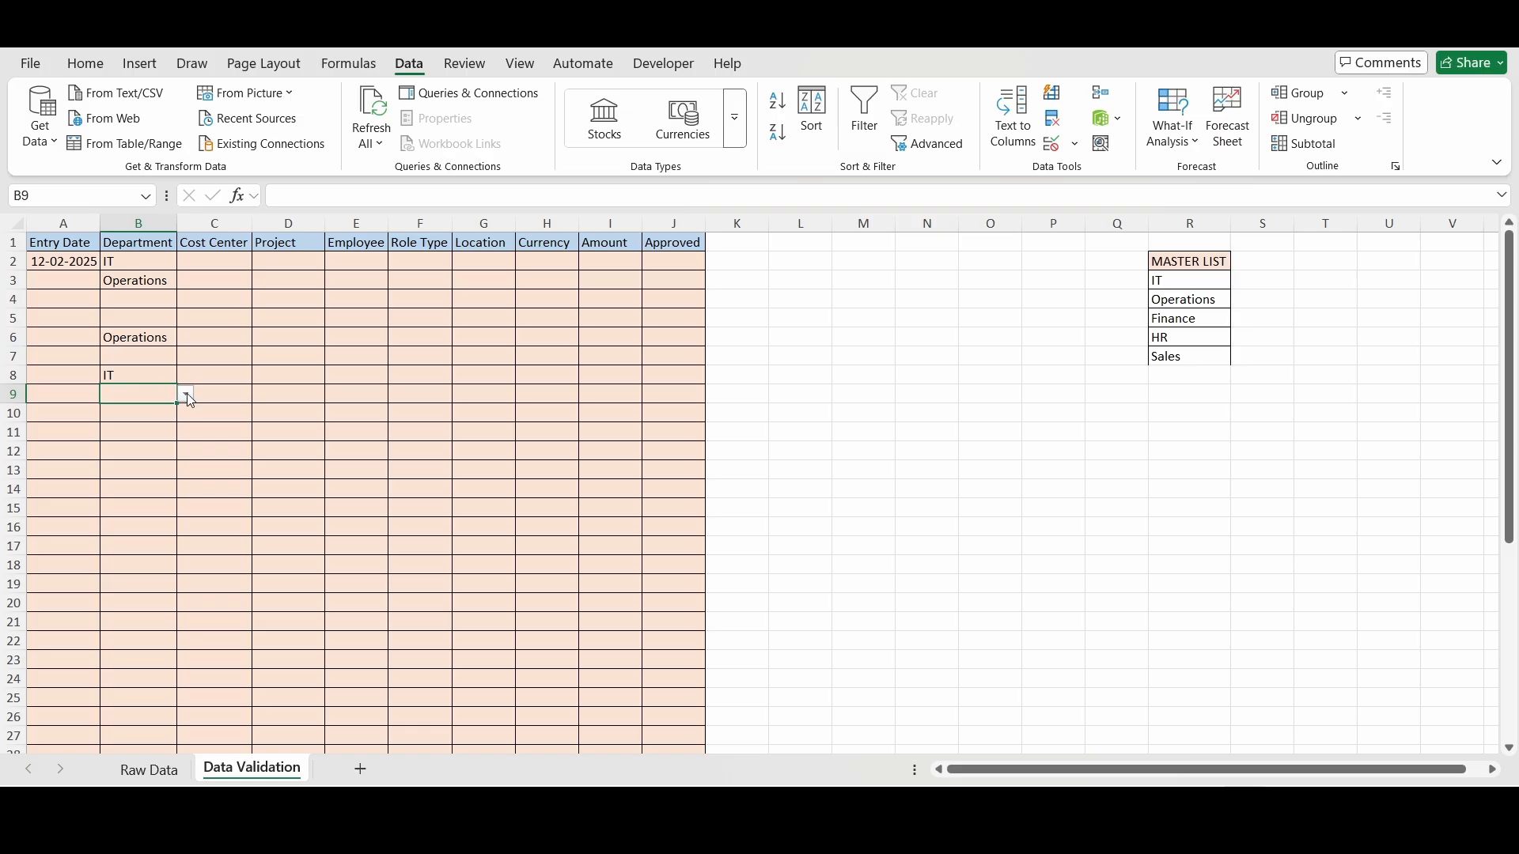
left_click(189, 398)
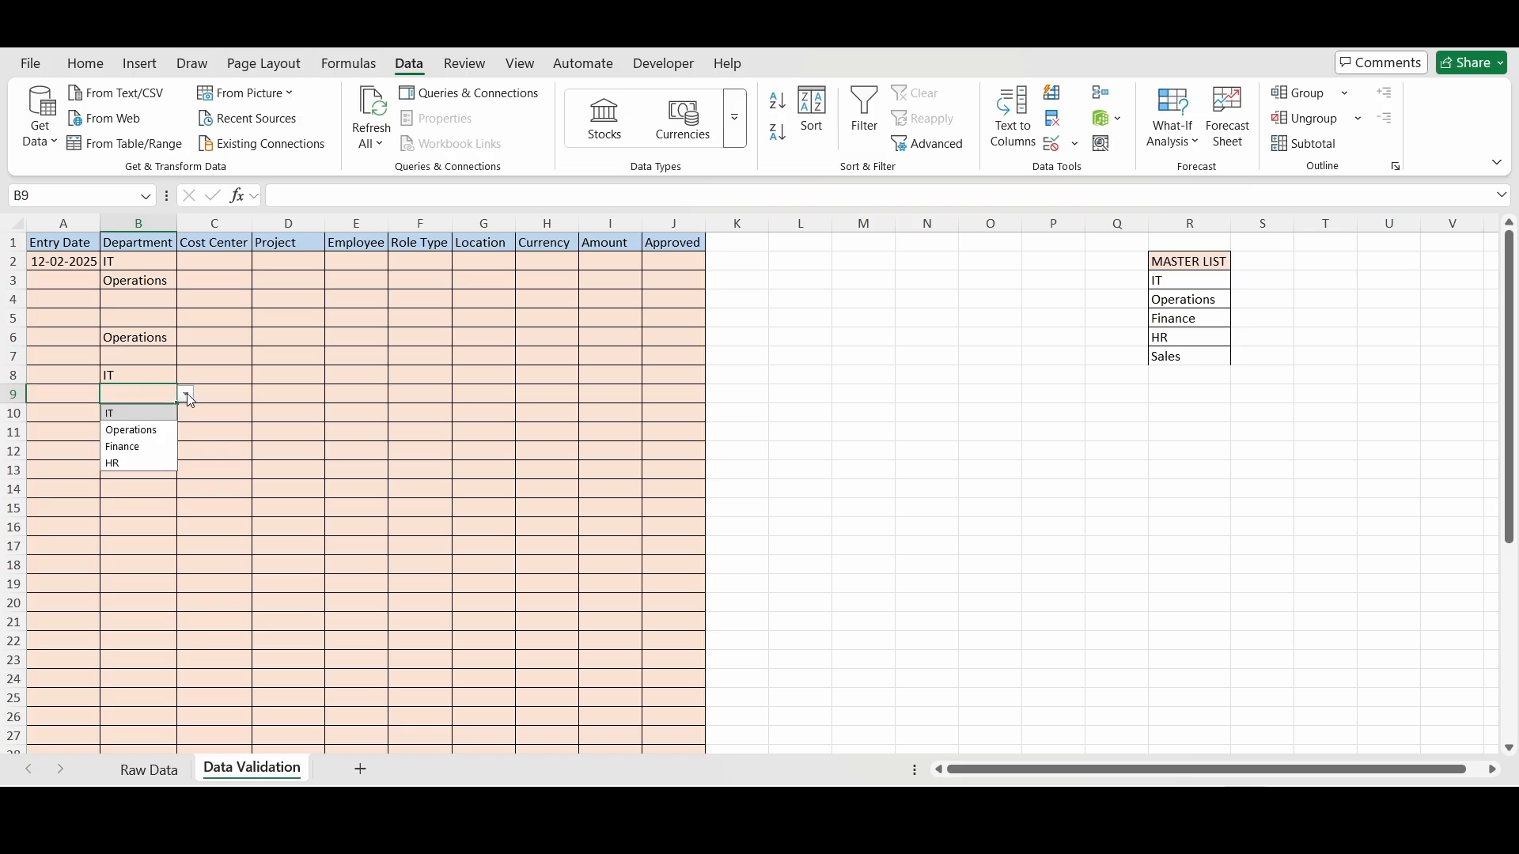
left_click(133, 488)
left_click(981, 419)
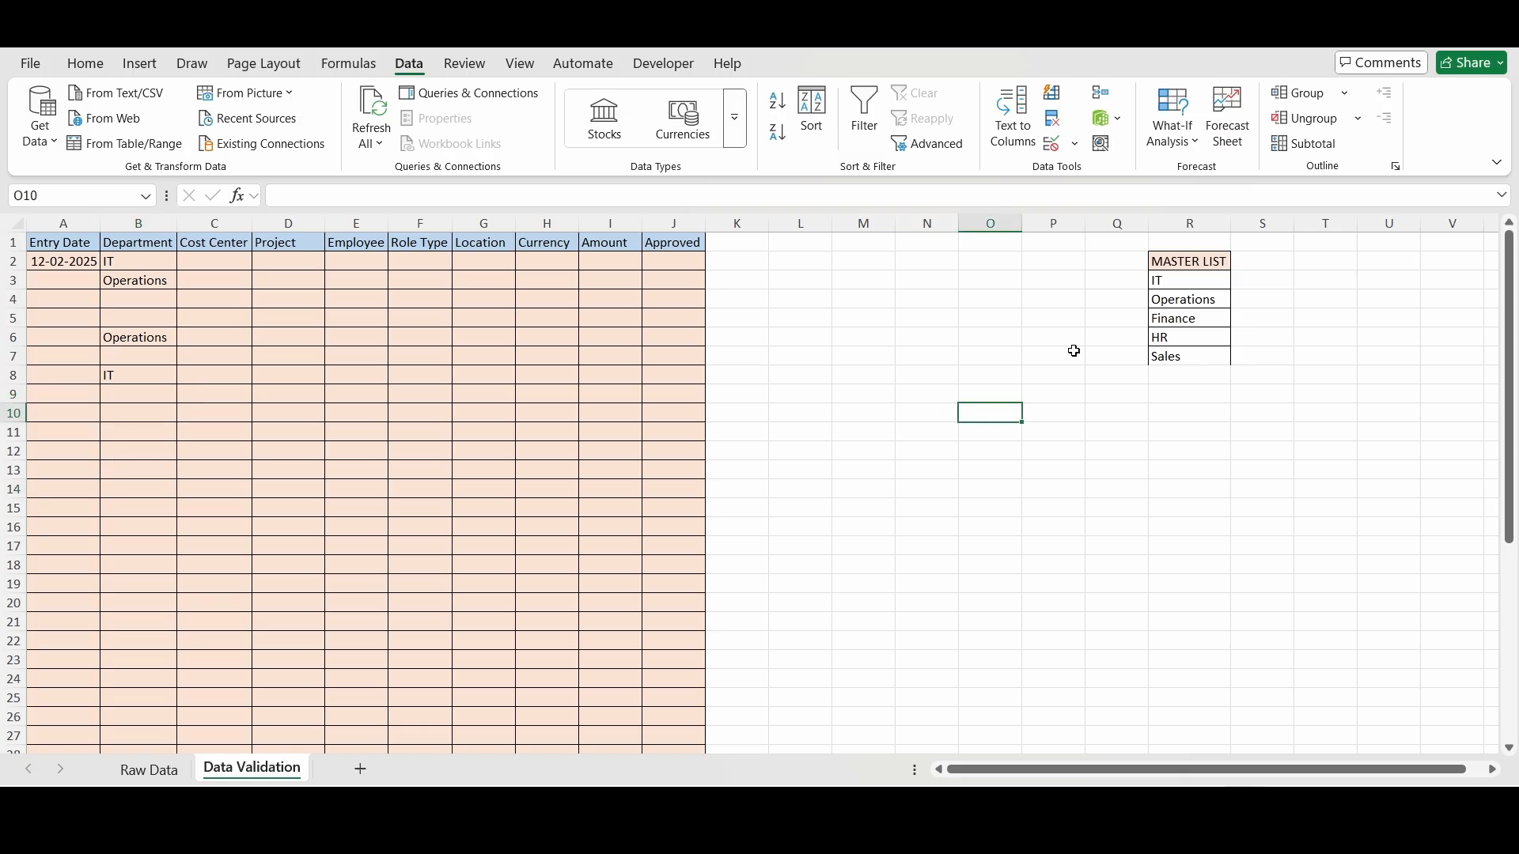
Convert the master list in R2:R7 into a table with headers.
left_click_drag(1190, 261, 1189, 356)
key("ctrl+t")
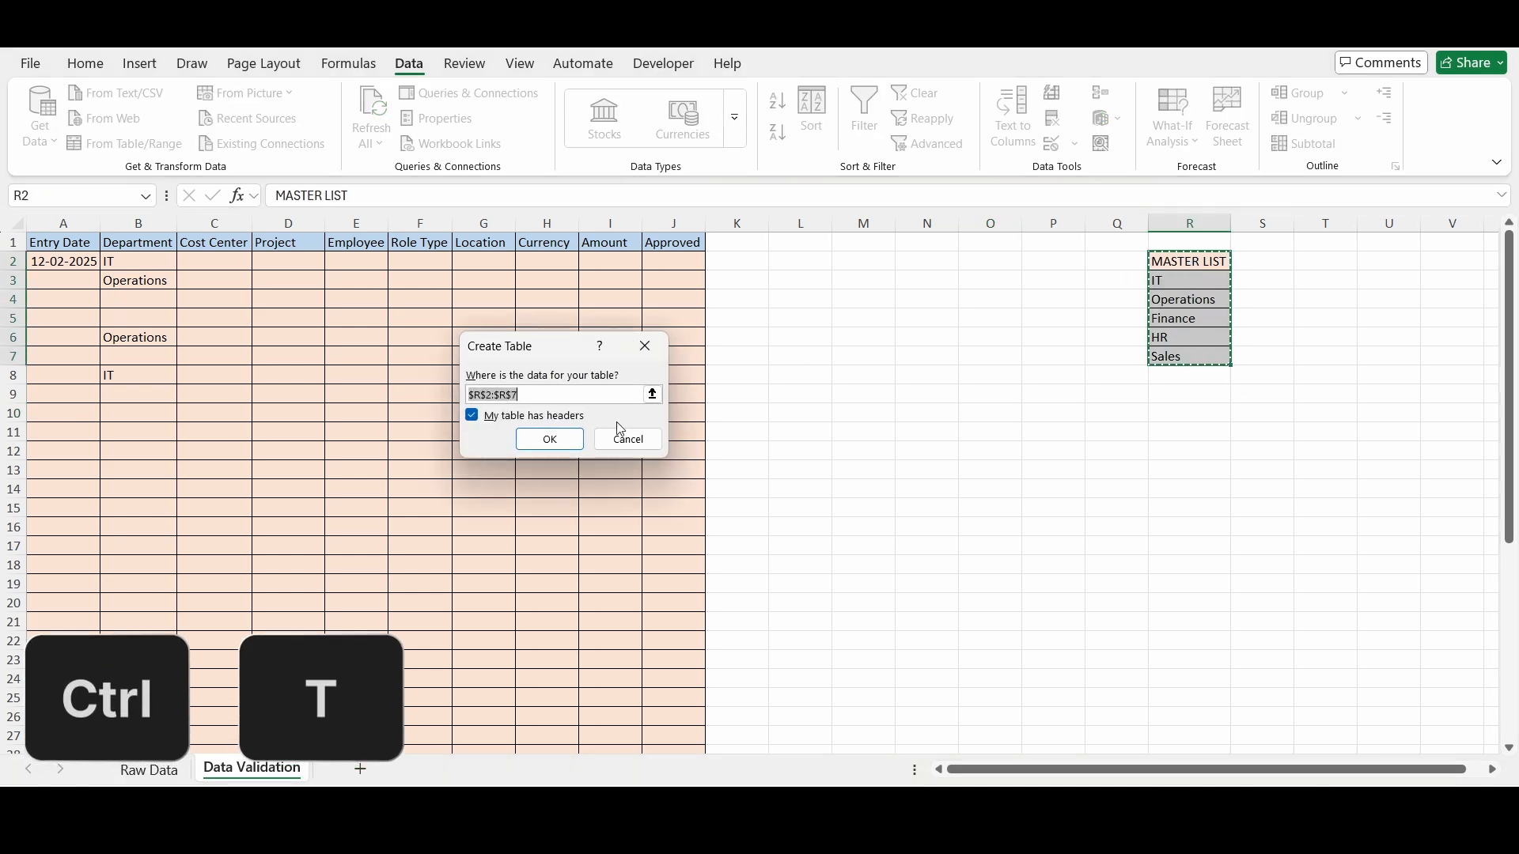
left_click(570, 441)
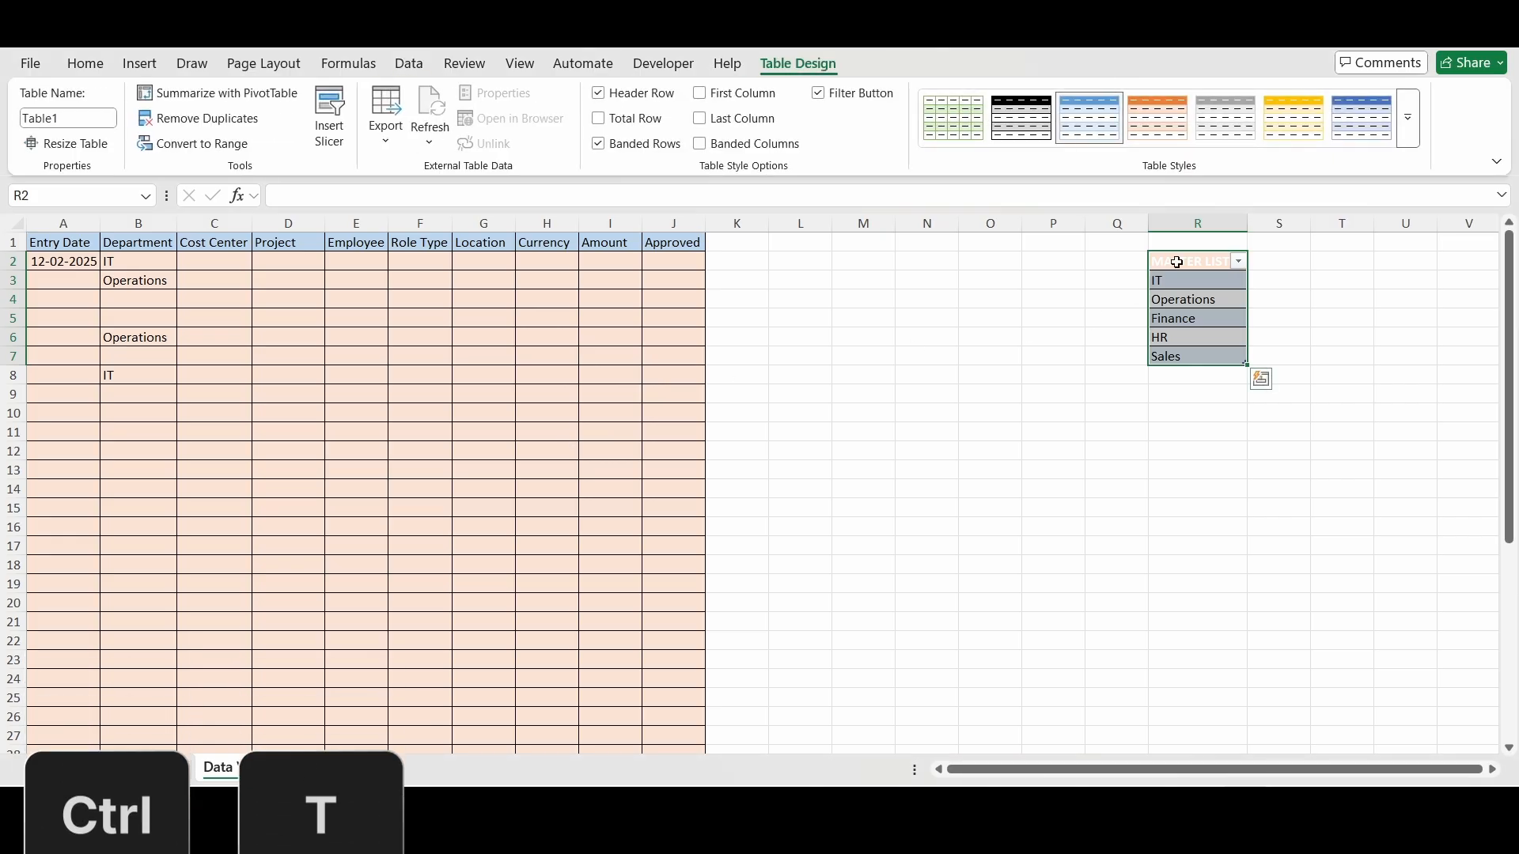
Rename the table header in R2 as dept_Master and give it a near-black font color.
type("dept")
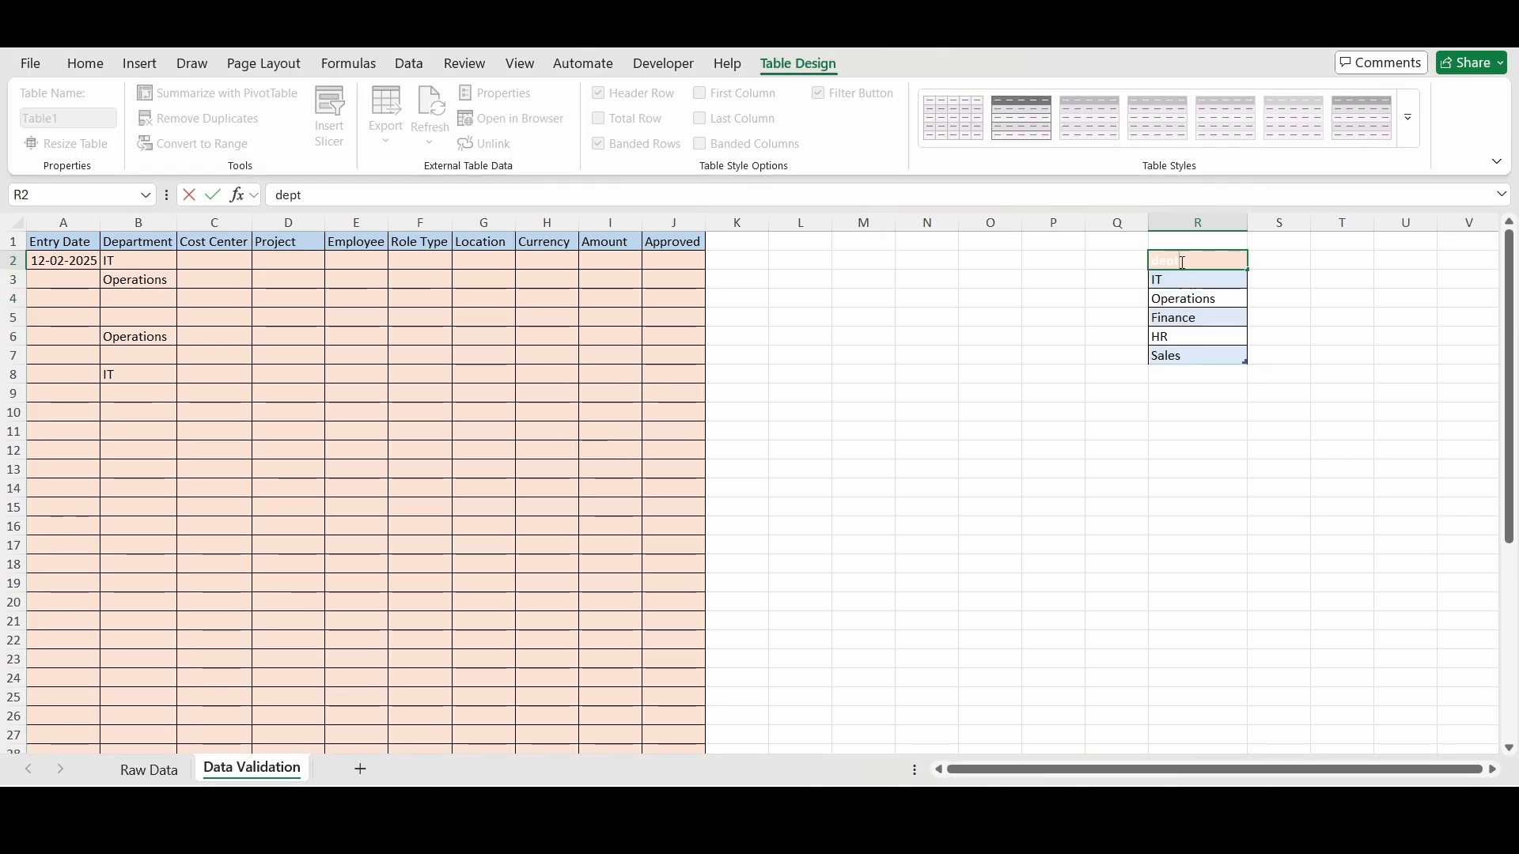
type("_Master")
left_click(1326, 295)
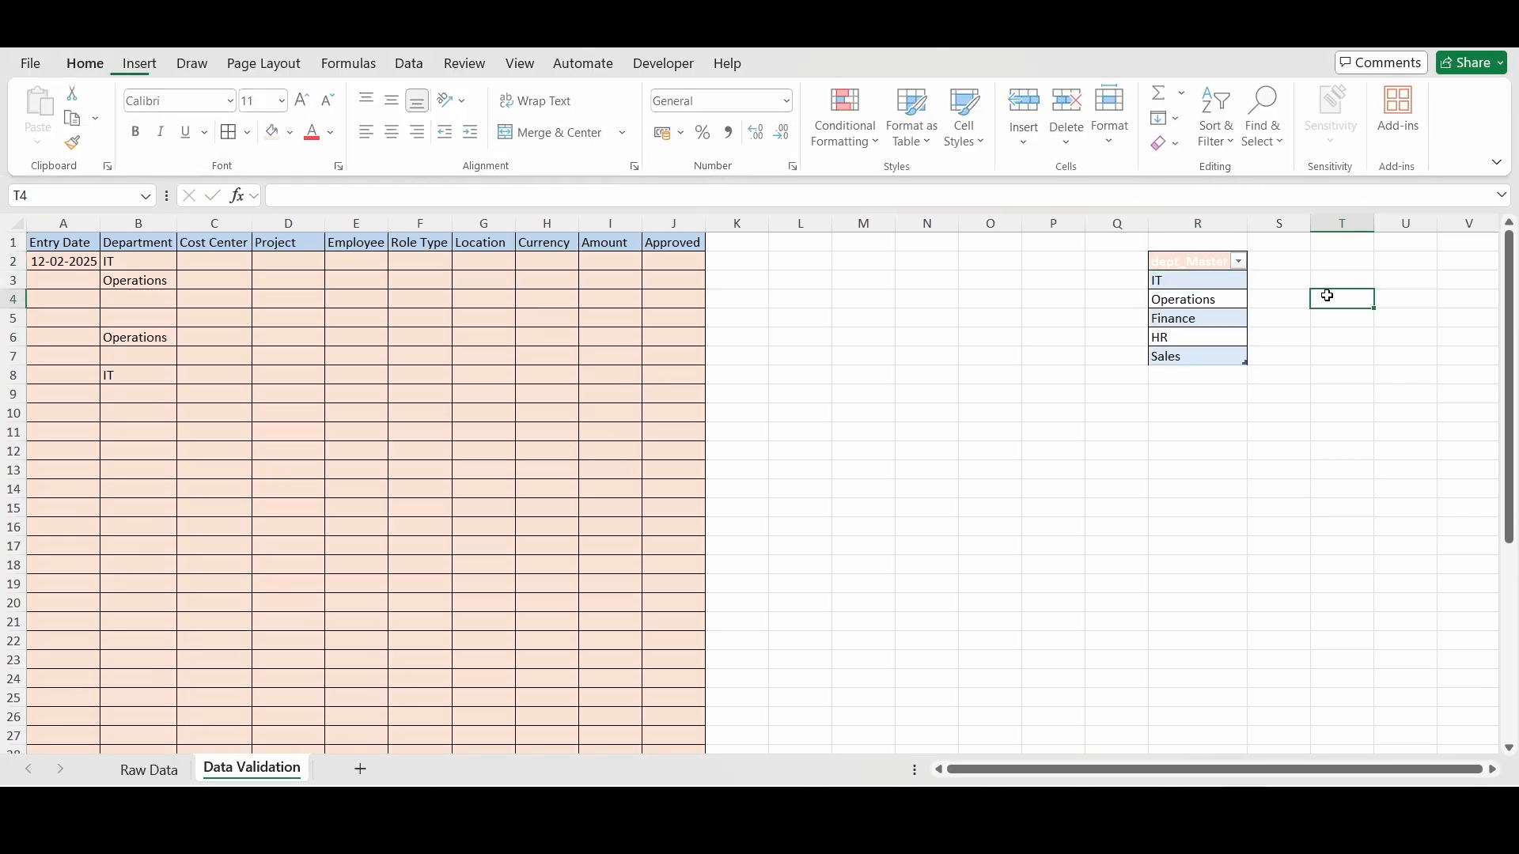
left_click(1196, 263)
left_click(85, 64)
left_click(333, 132)
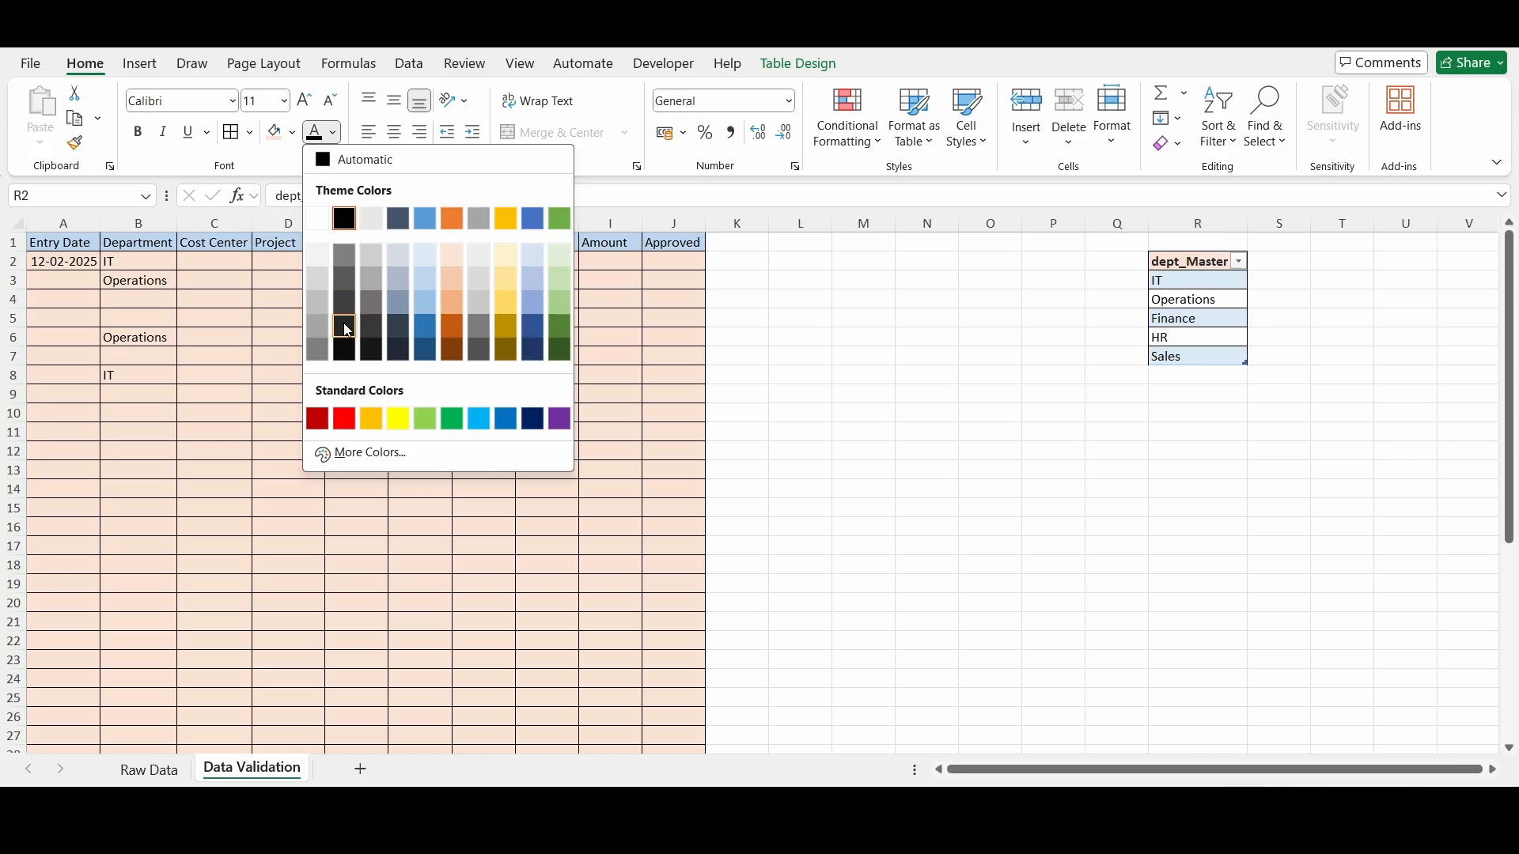
key("Escape")
left_click(991, 393)
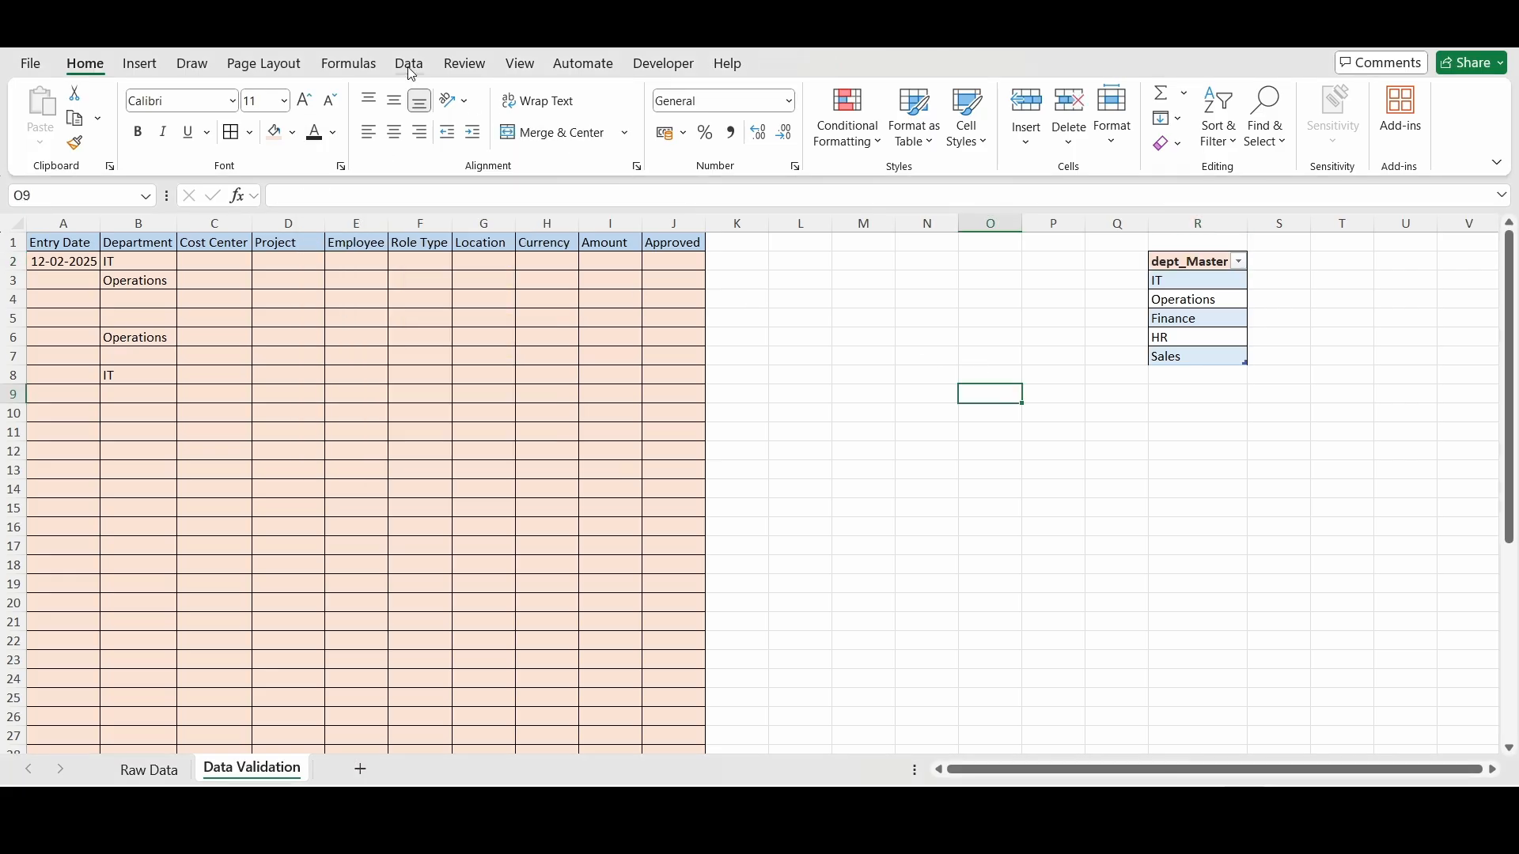
Create a named range from the table in R2:R7, using the top row as the name.
left_click(348, 63)
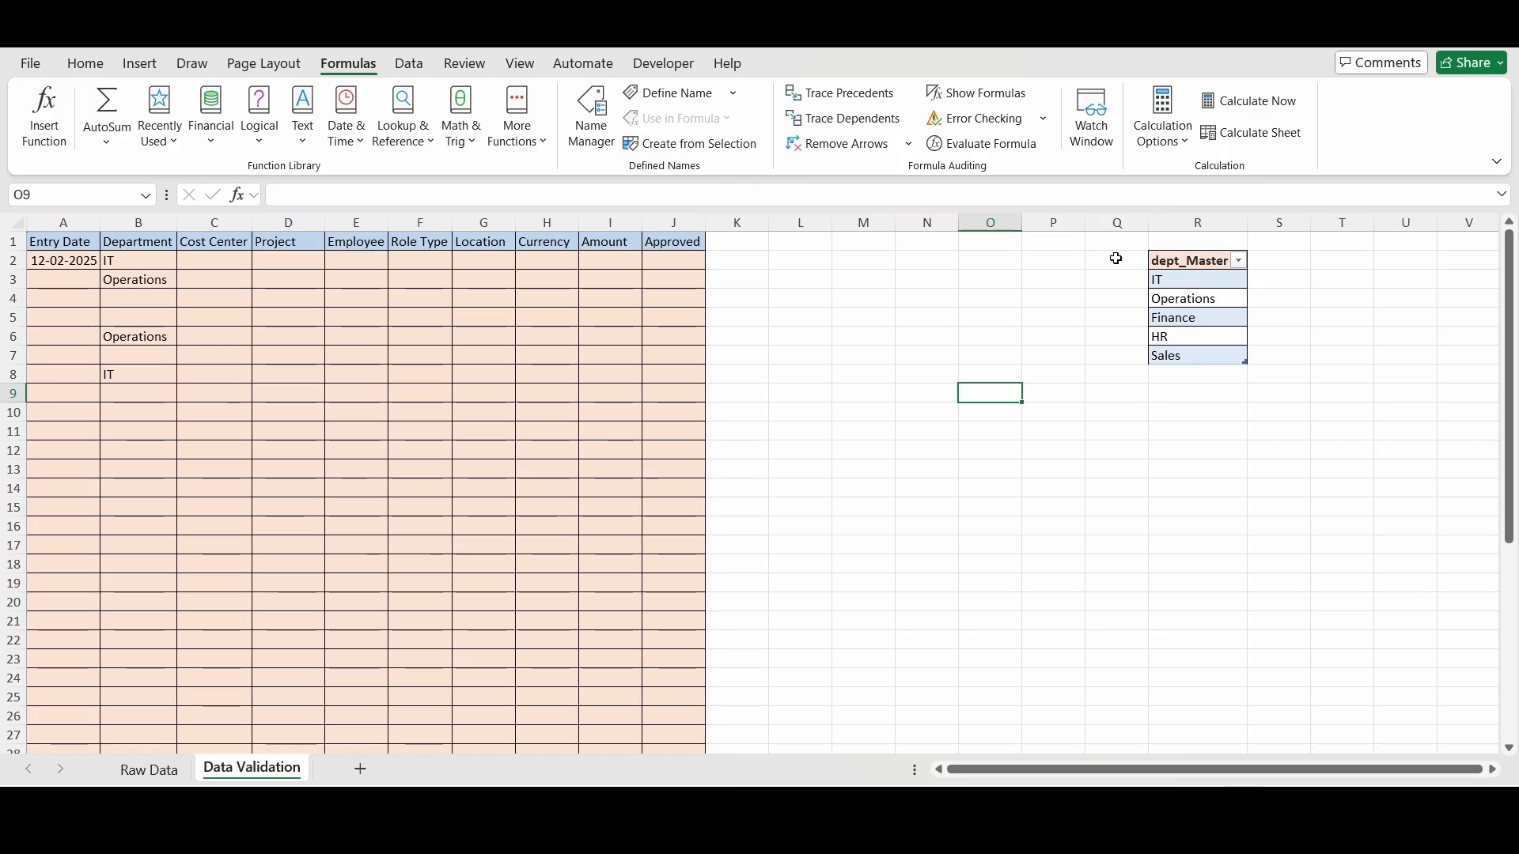
left_click_drag(1157, 259, 1186, 355)
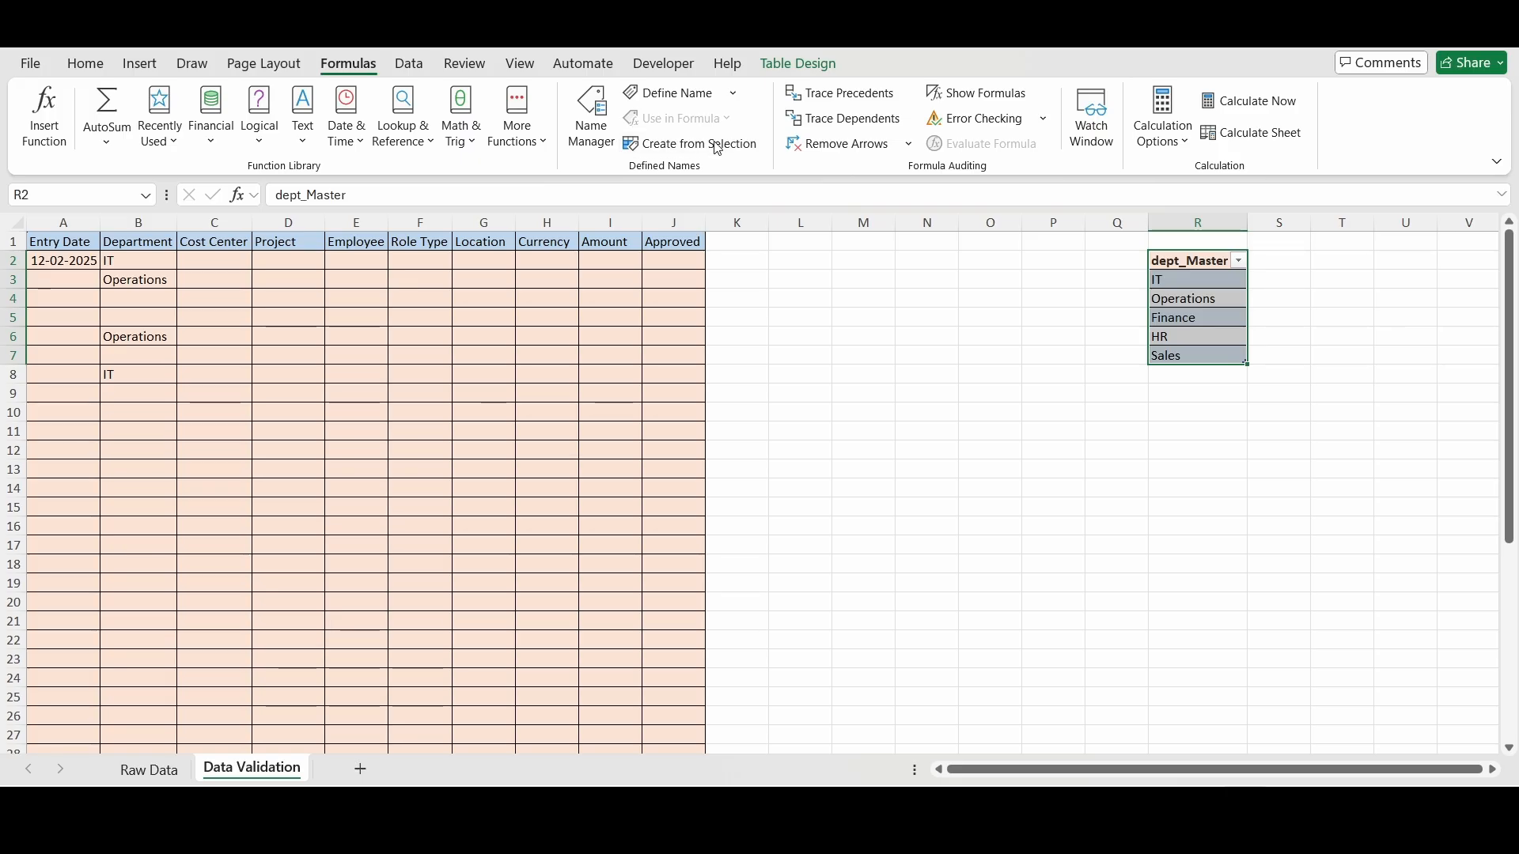
left_click(717, 145)
left_click(495, 342)
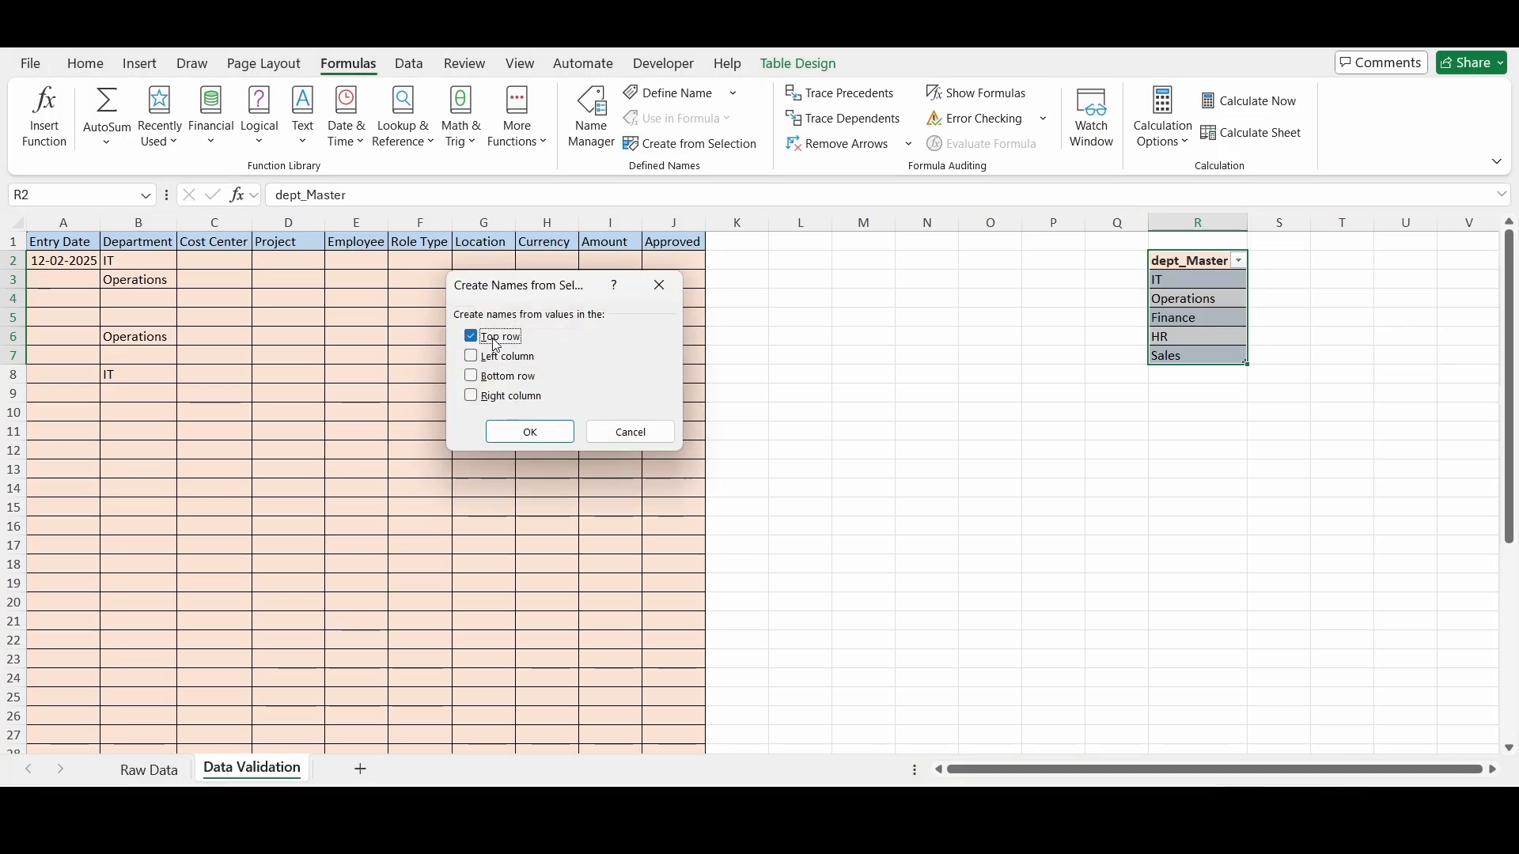
left_click(534, 432)
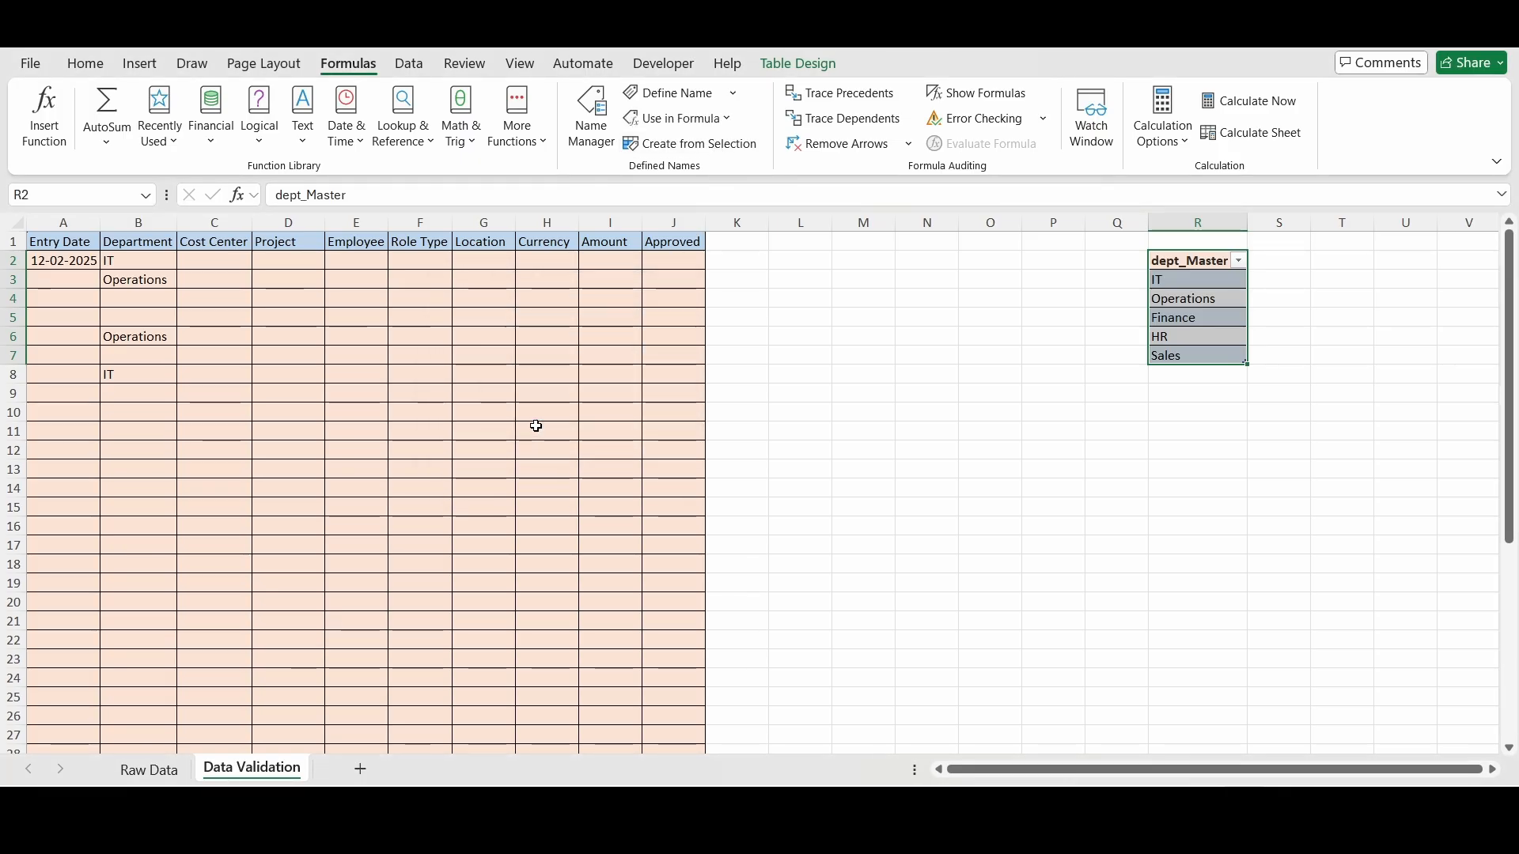
left_click(837, 320)
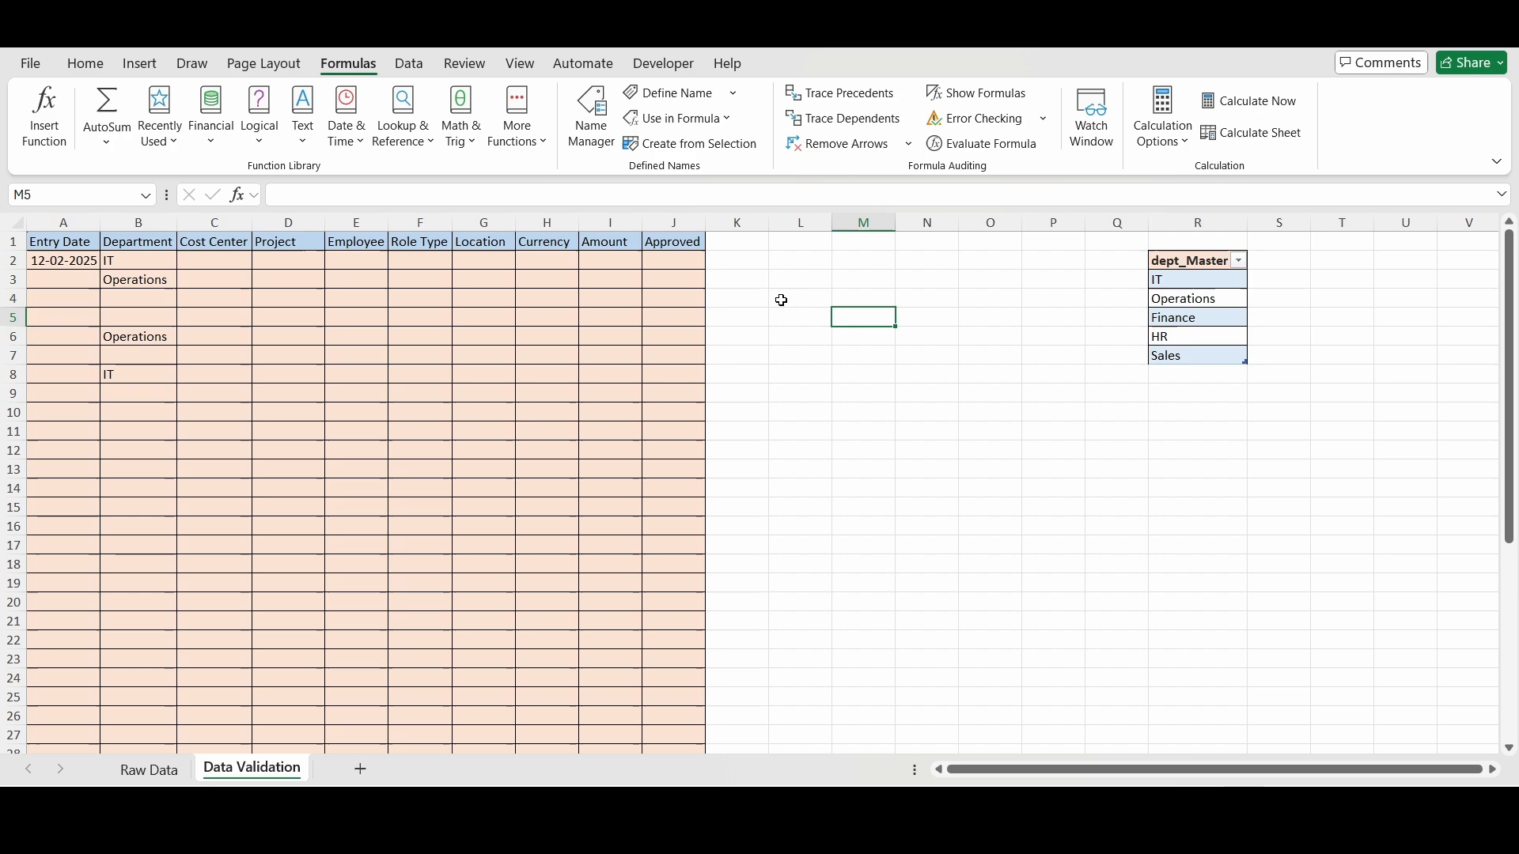
Check the range that the dept_Master name refers to in the Name Manager and close it.
left_click(595, 134)
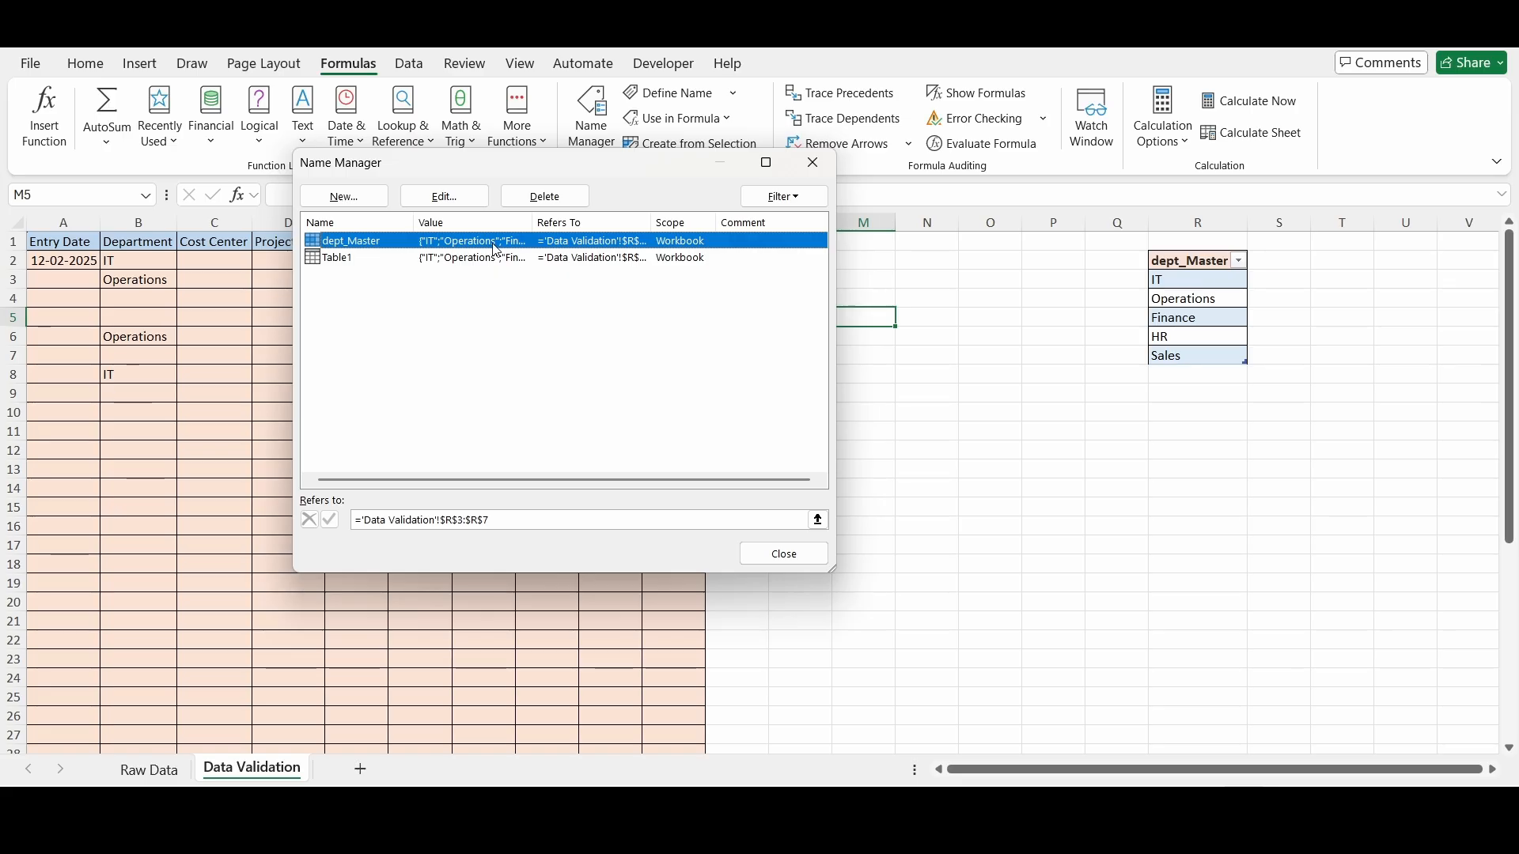
left_click(785, 553)
left_click(1116, 507)
Replace the list source of the Department column's data validation with the named range dept_Master.
left_click(409, 64)
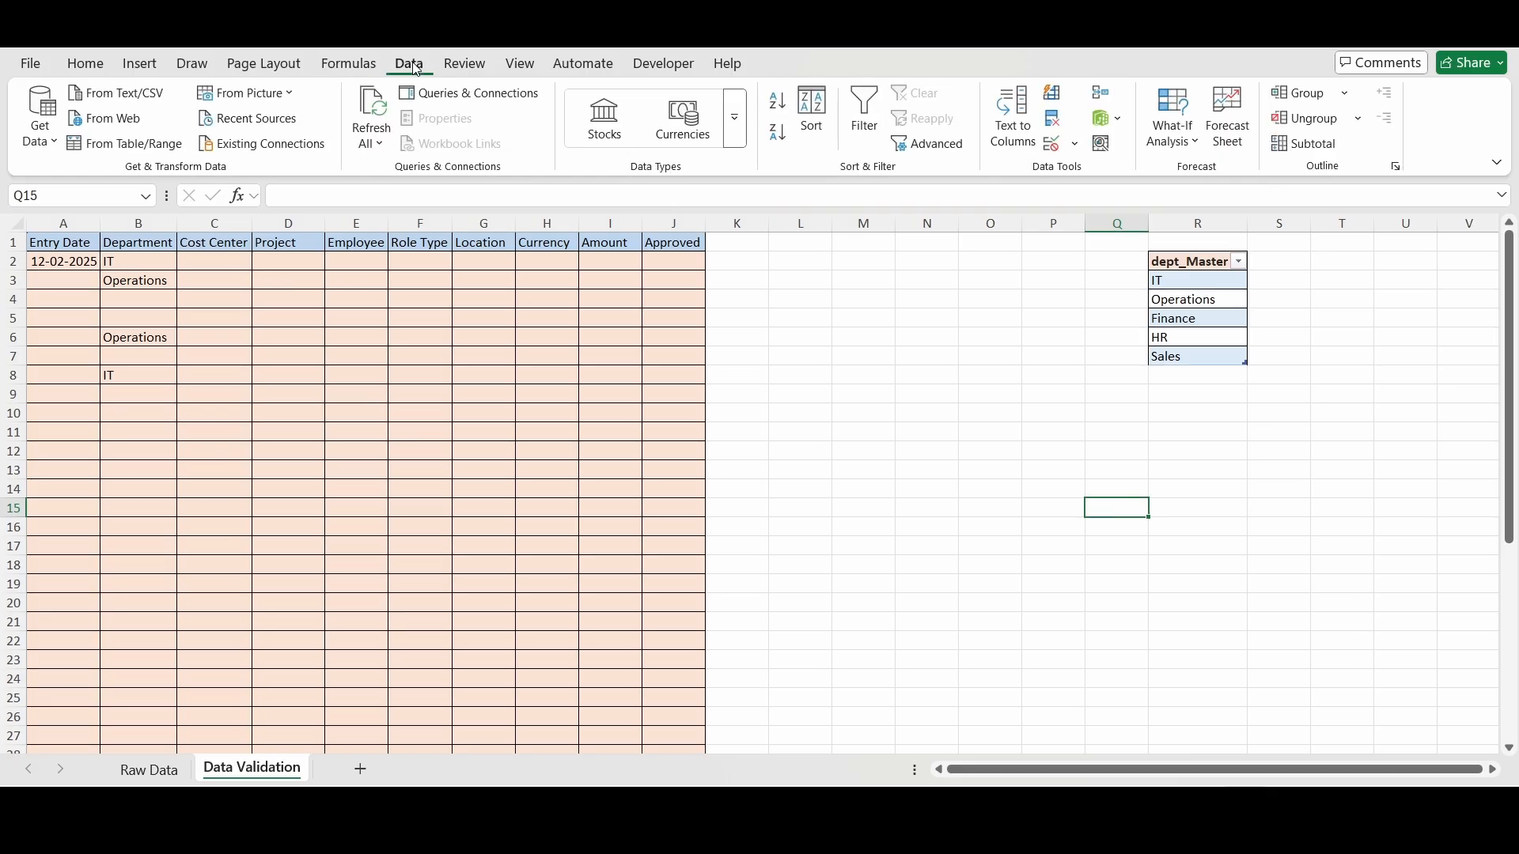
left_click(150, 224)
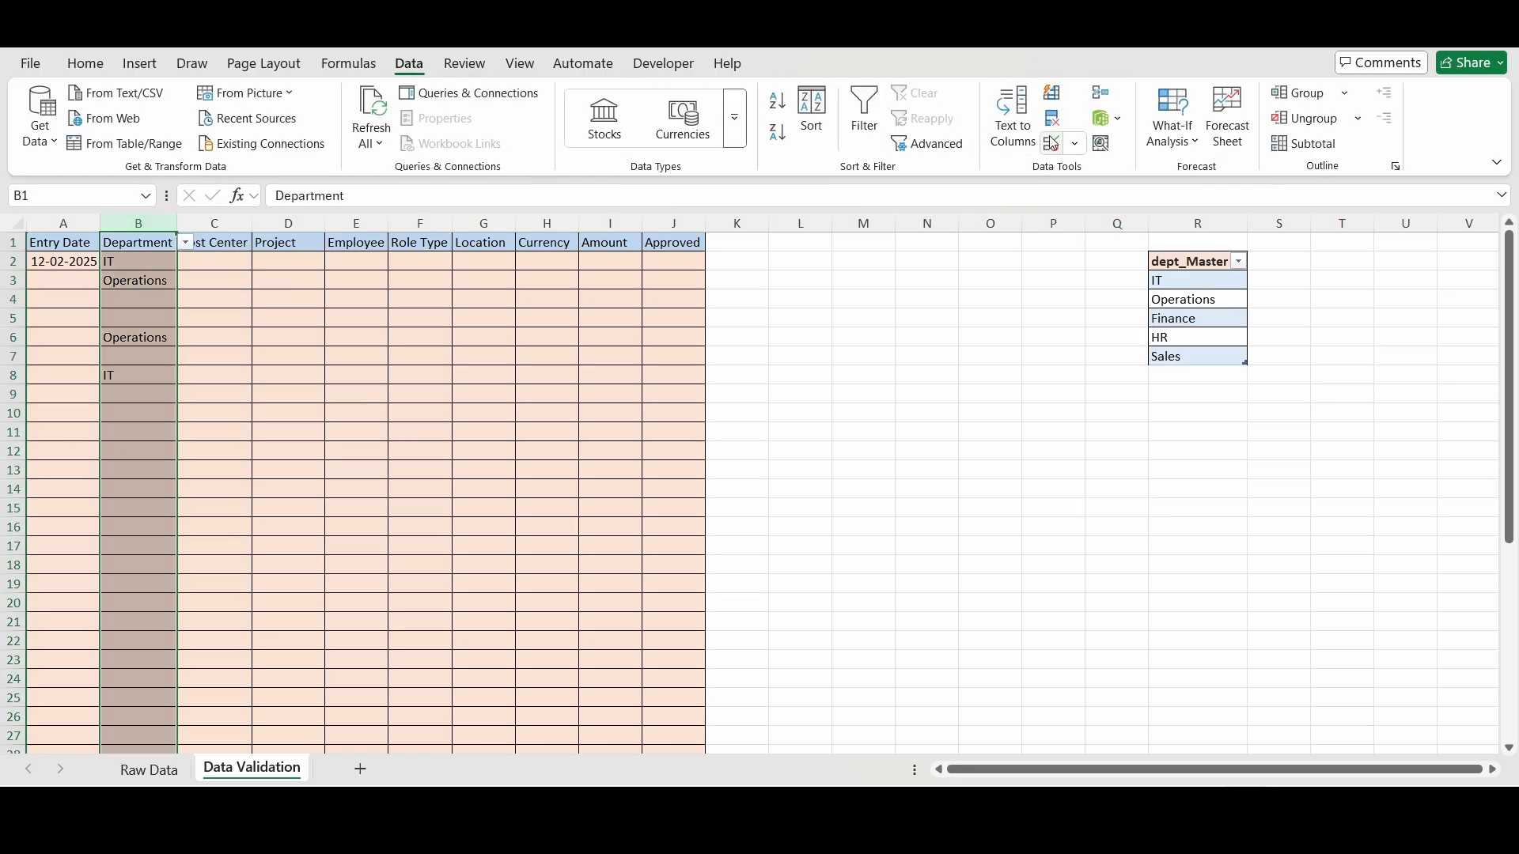
left_click(1053, 144)
left_click(527, 401)
key("BackSpace")
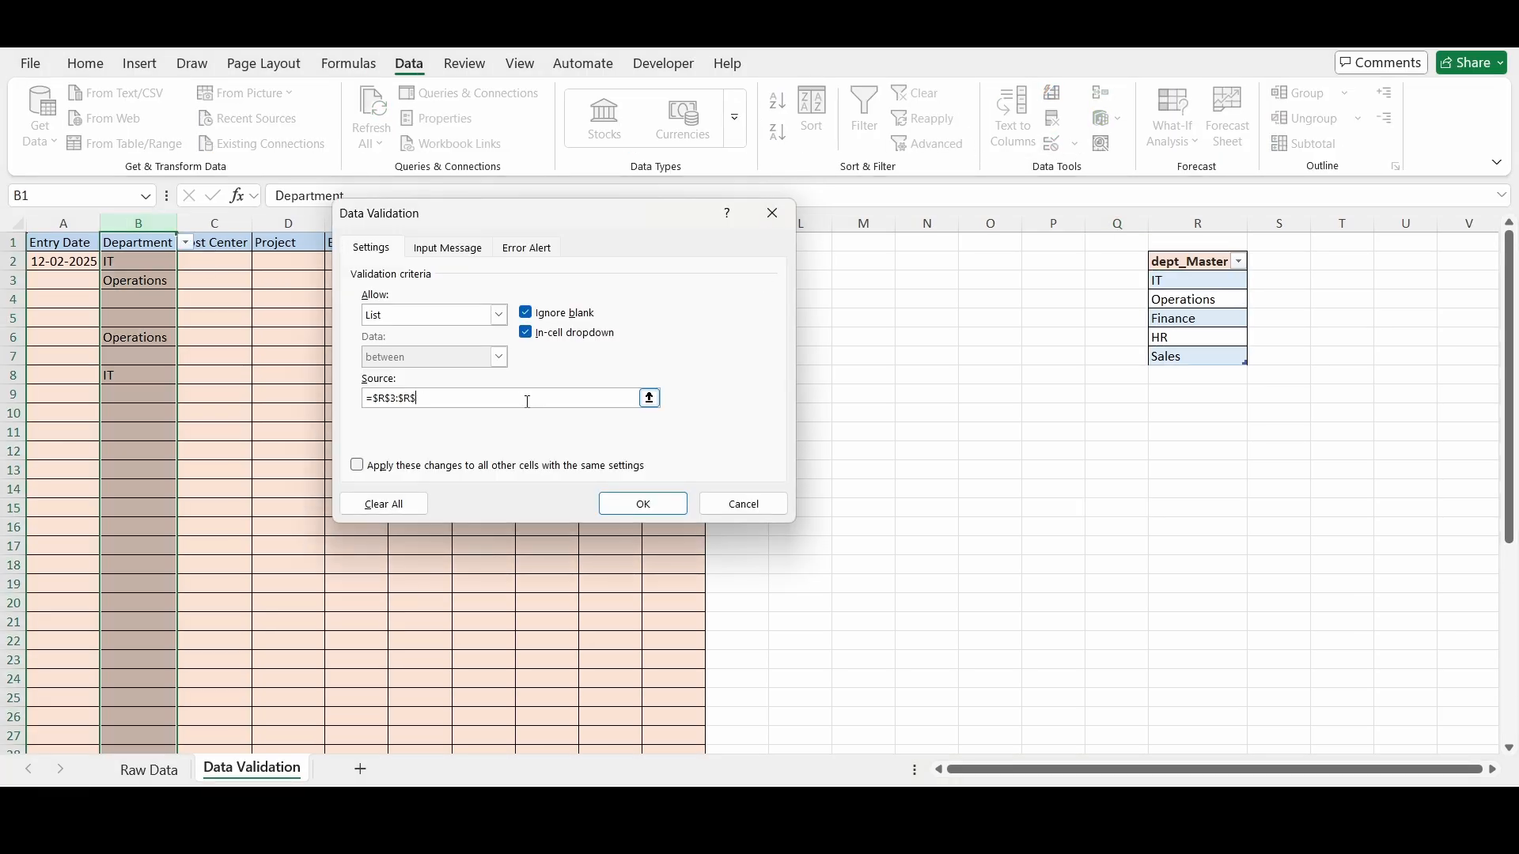
key("BackSpace")
key("BackSpace")
key("BackSpace")
key("BackSpace")
key("BackSpace")
key("BackSpace")
key("BackSpace")
key("BackSpace")
key("BackSpace")
key("F3")
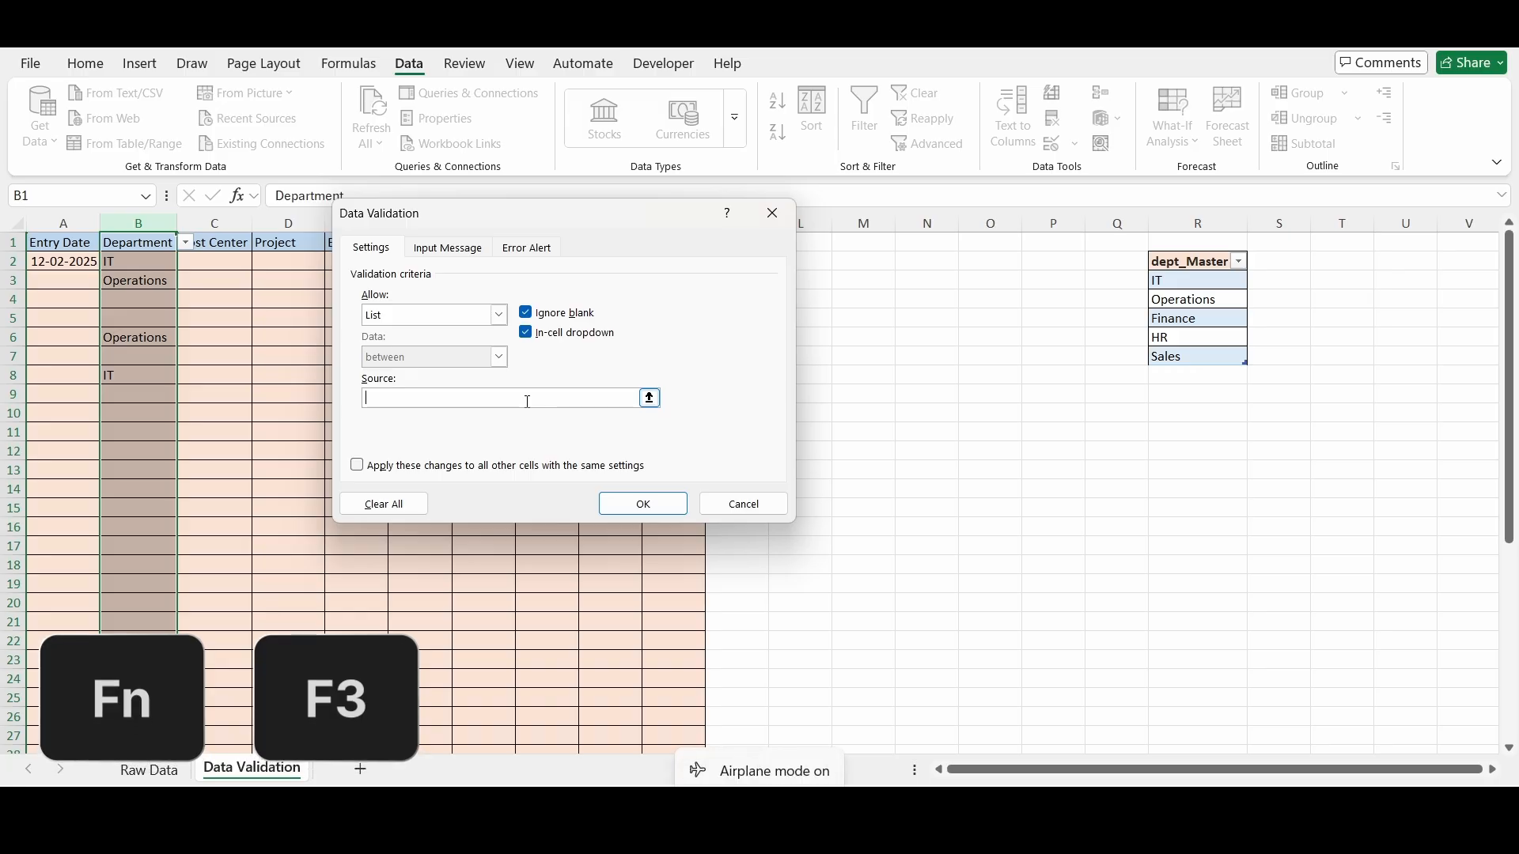
key("F3")
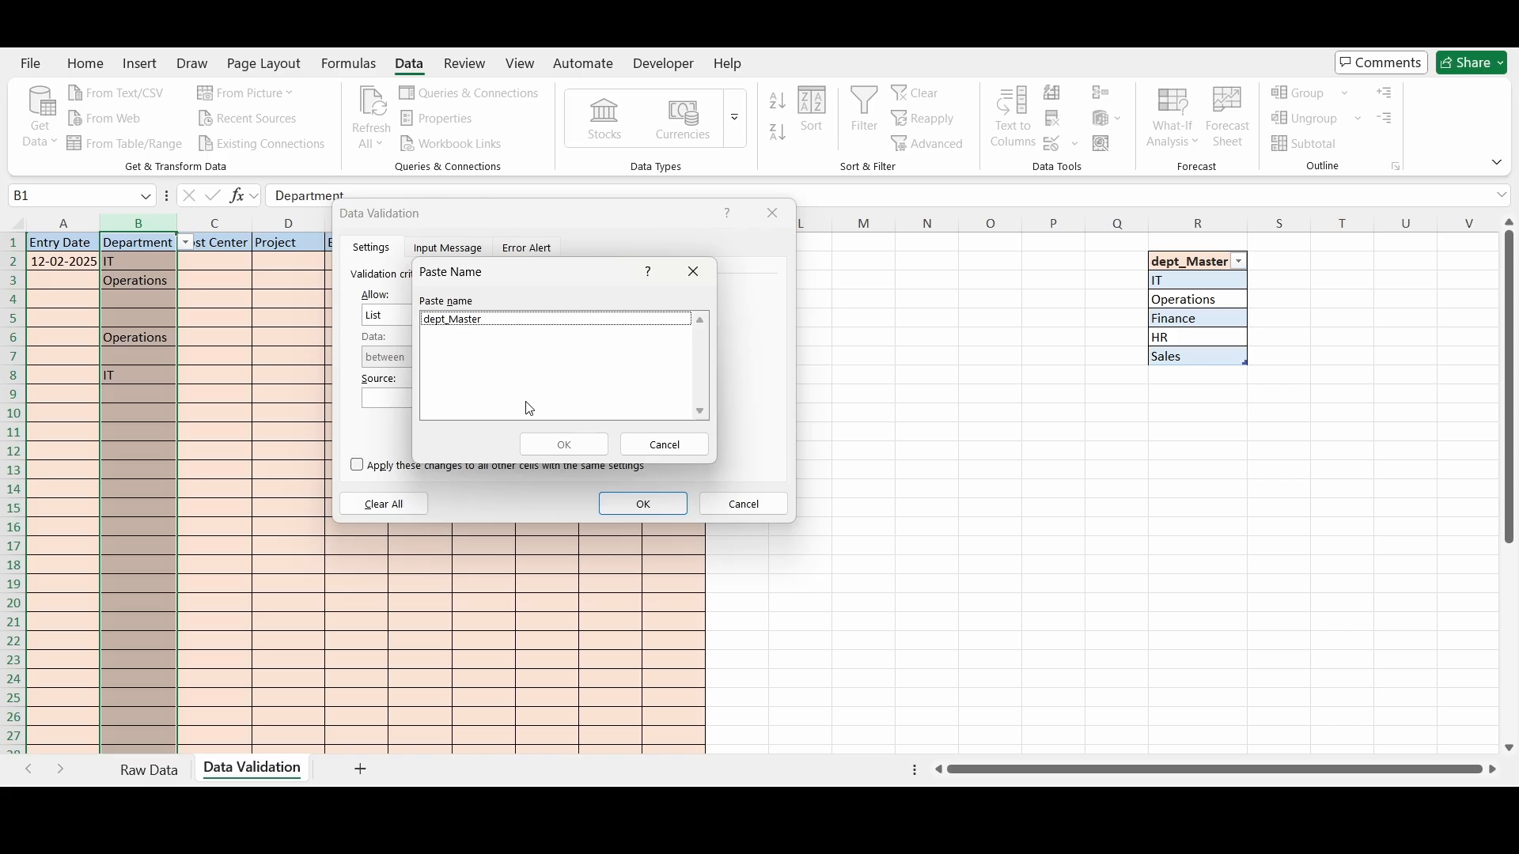
left_click(465, 323)
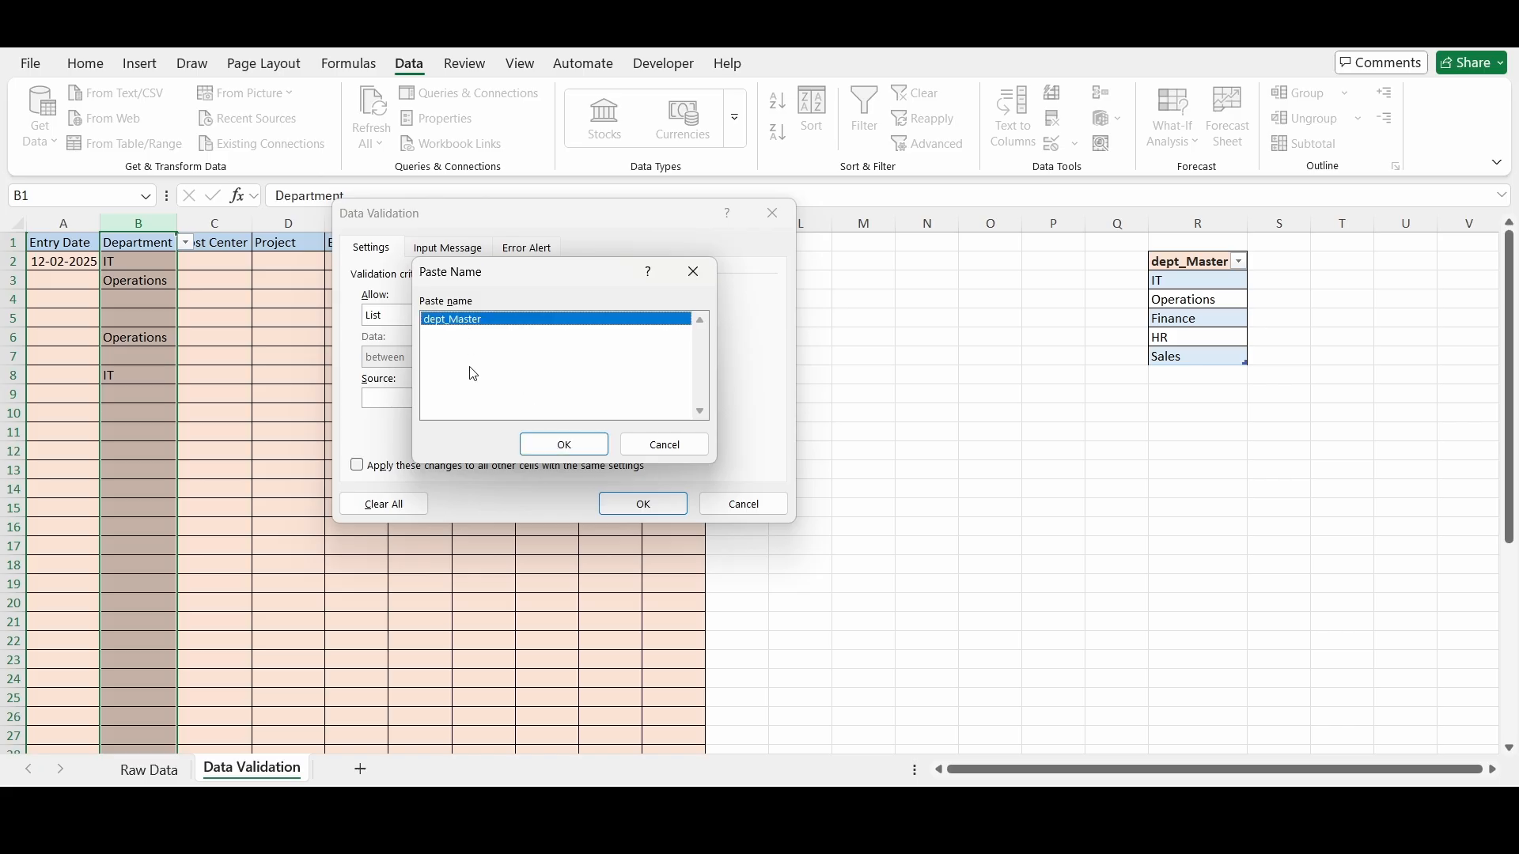
left_click(563, 445)
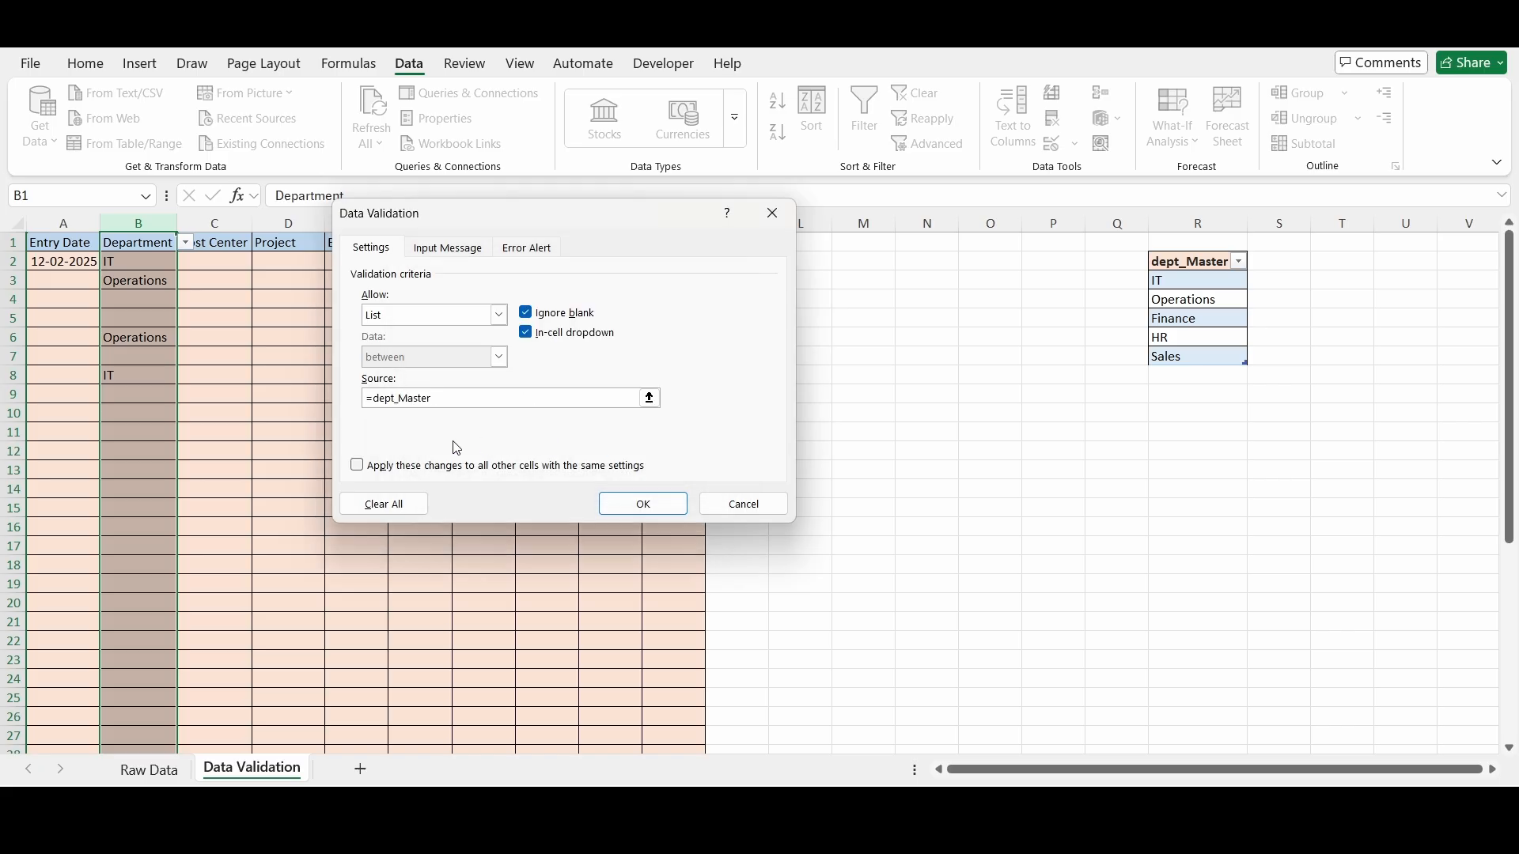
left_click(646, 507)
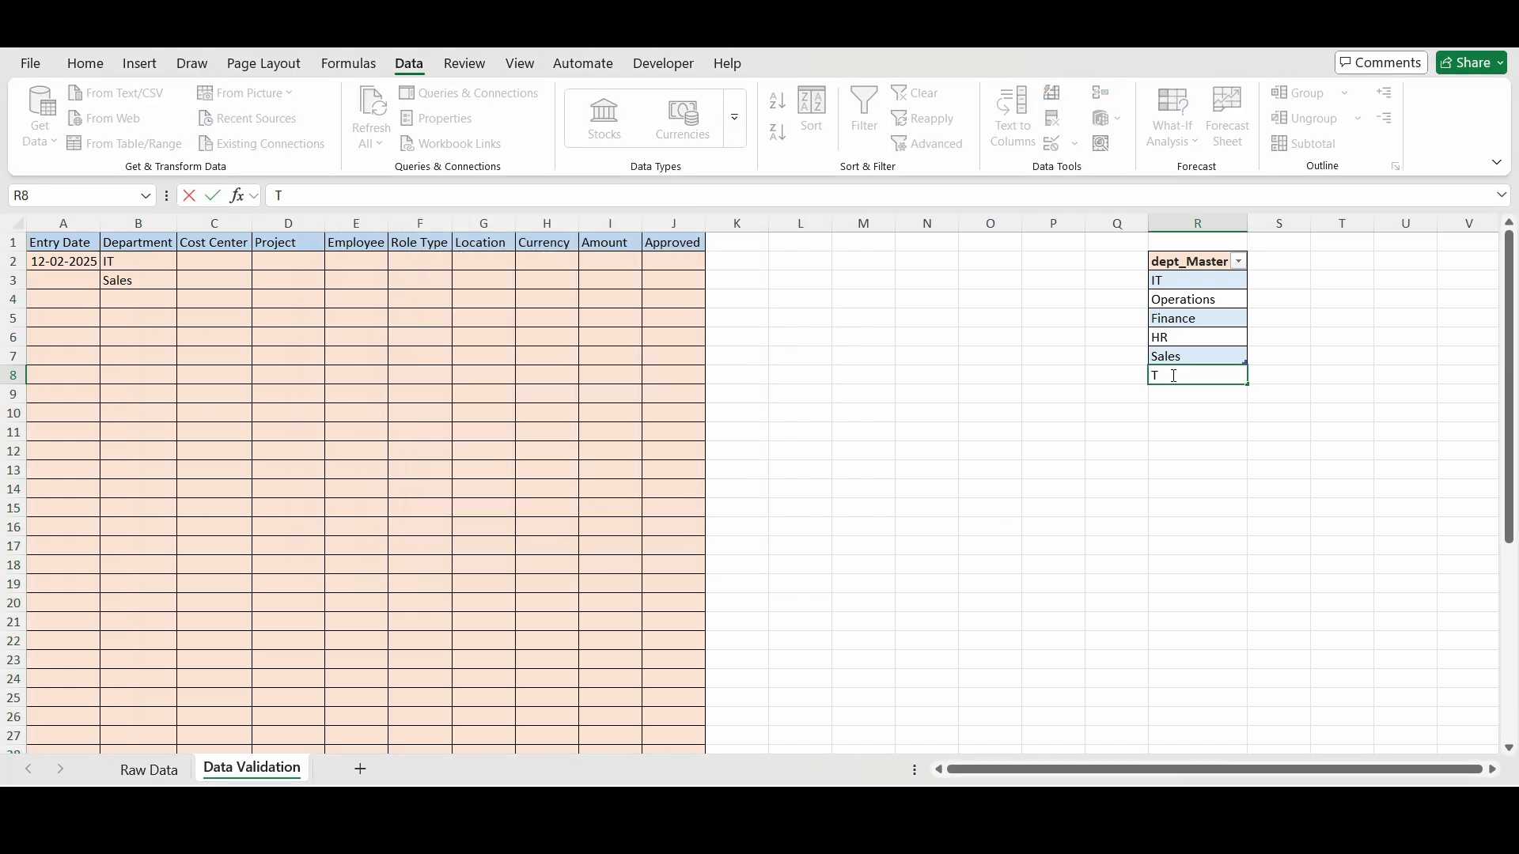
Add Test 02 to the master list in cell R8 and pick it from the Department dropdown in B4.
type("est 02")
key("Return")
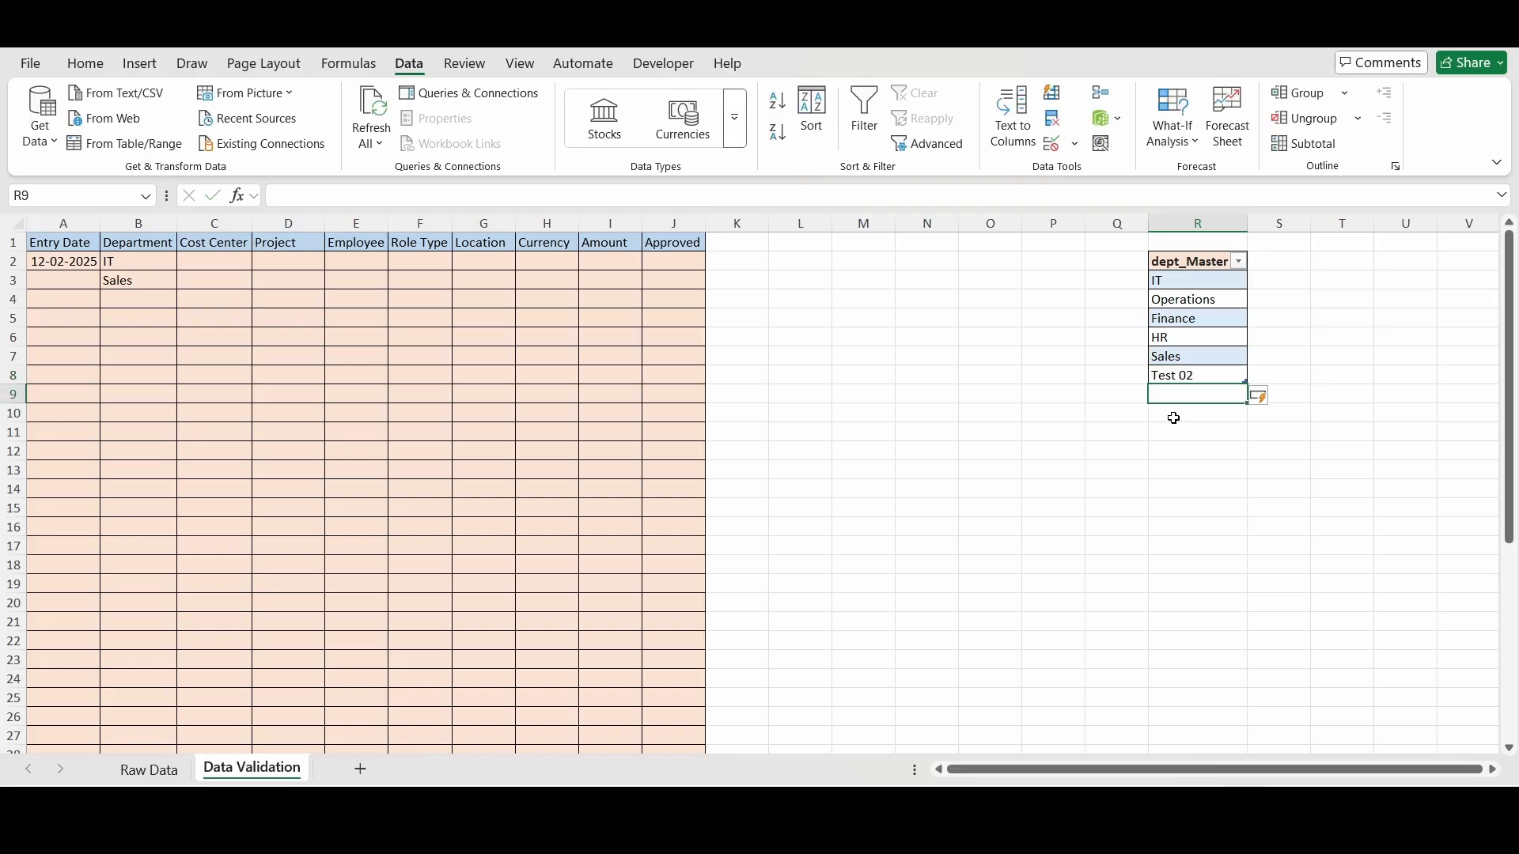
left_click(149, 297)
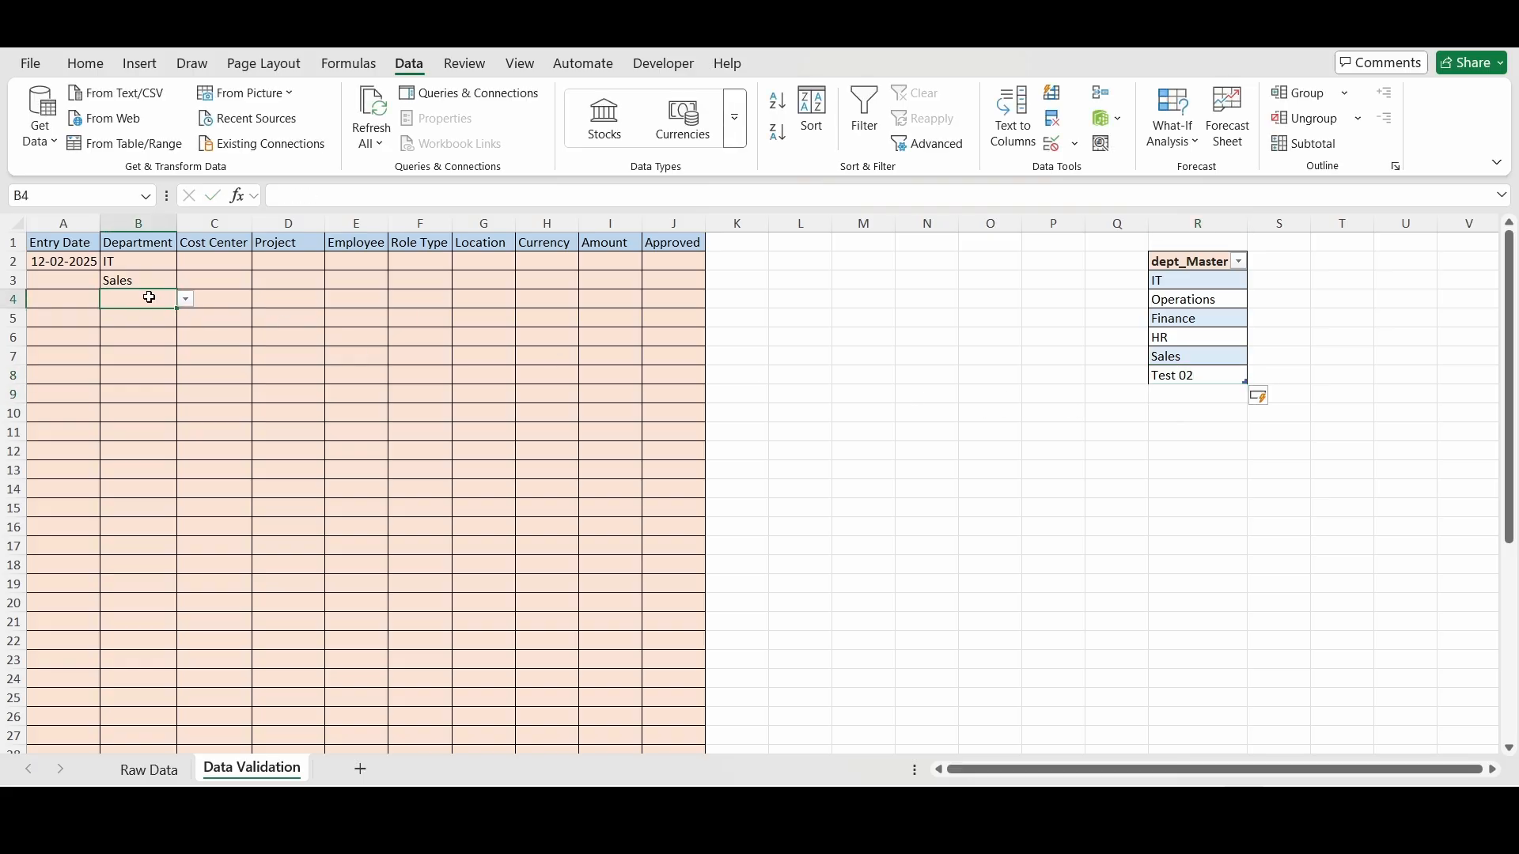
left_click(185, 299)
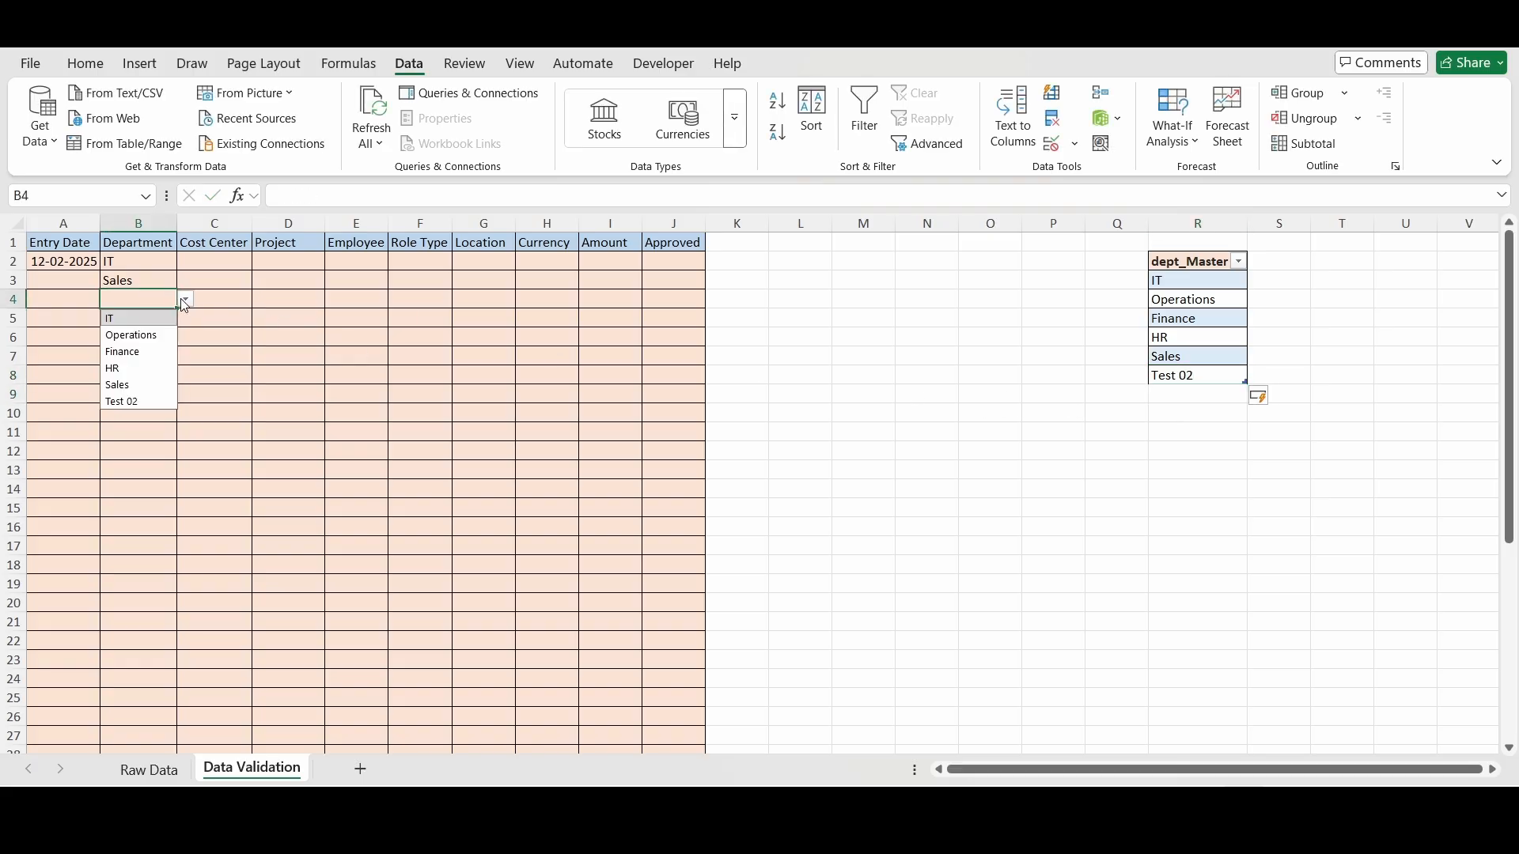
left_click(133, 402)
Check the options offered by the Department dropdown in cell B5 without choosing one.
left_click(140, 321)
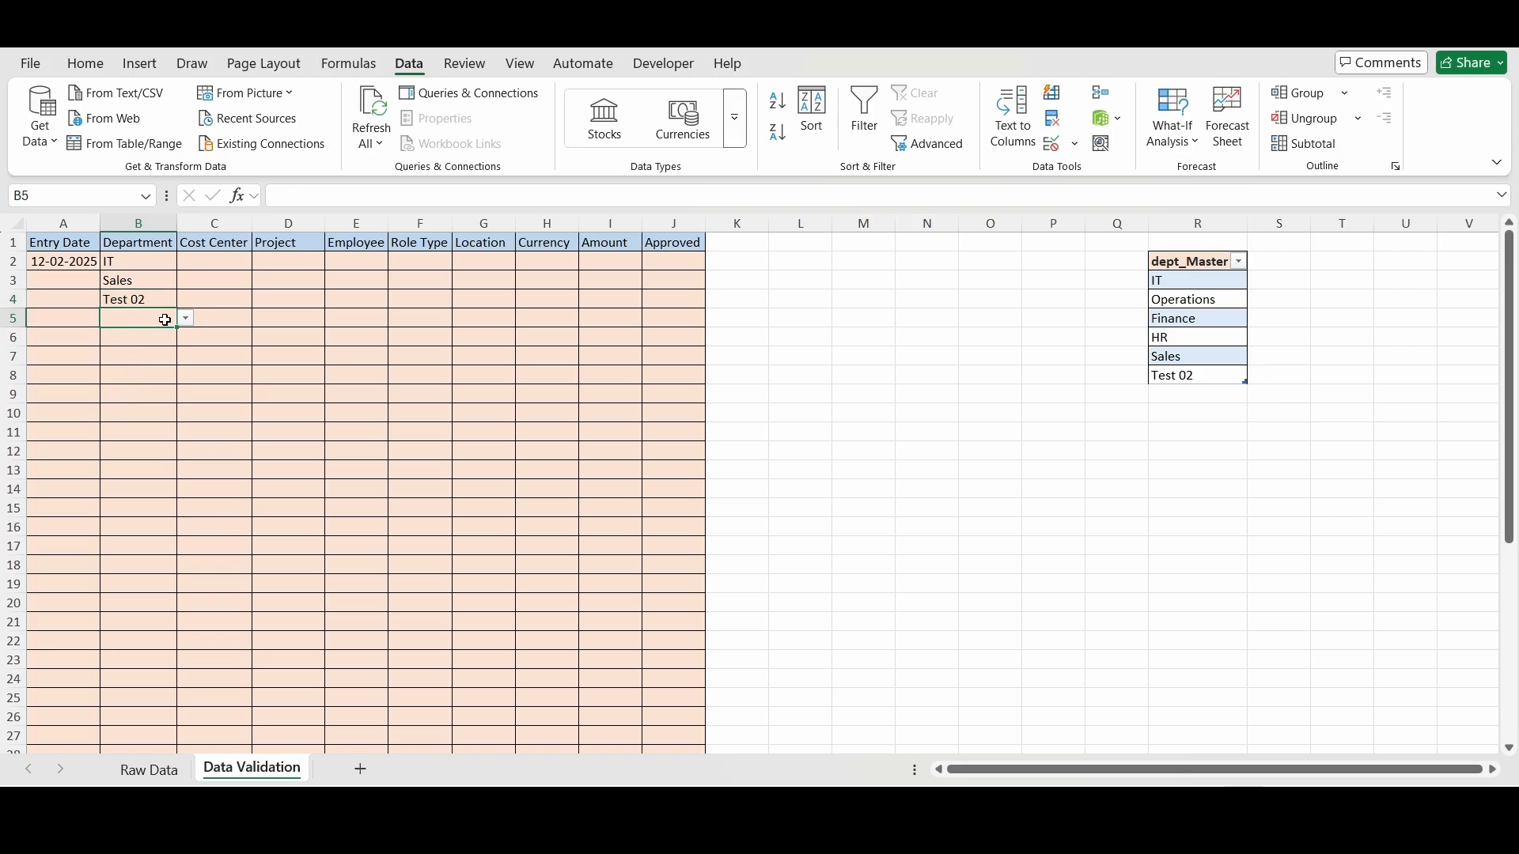
left_click(186, 318)
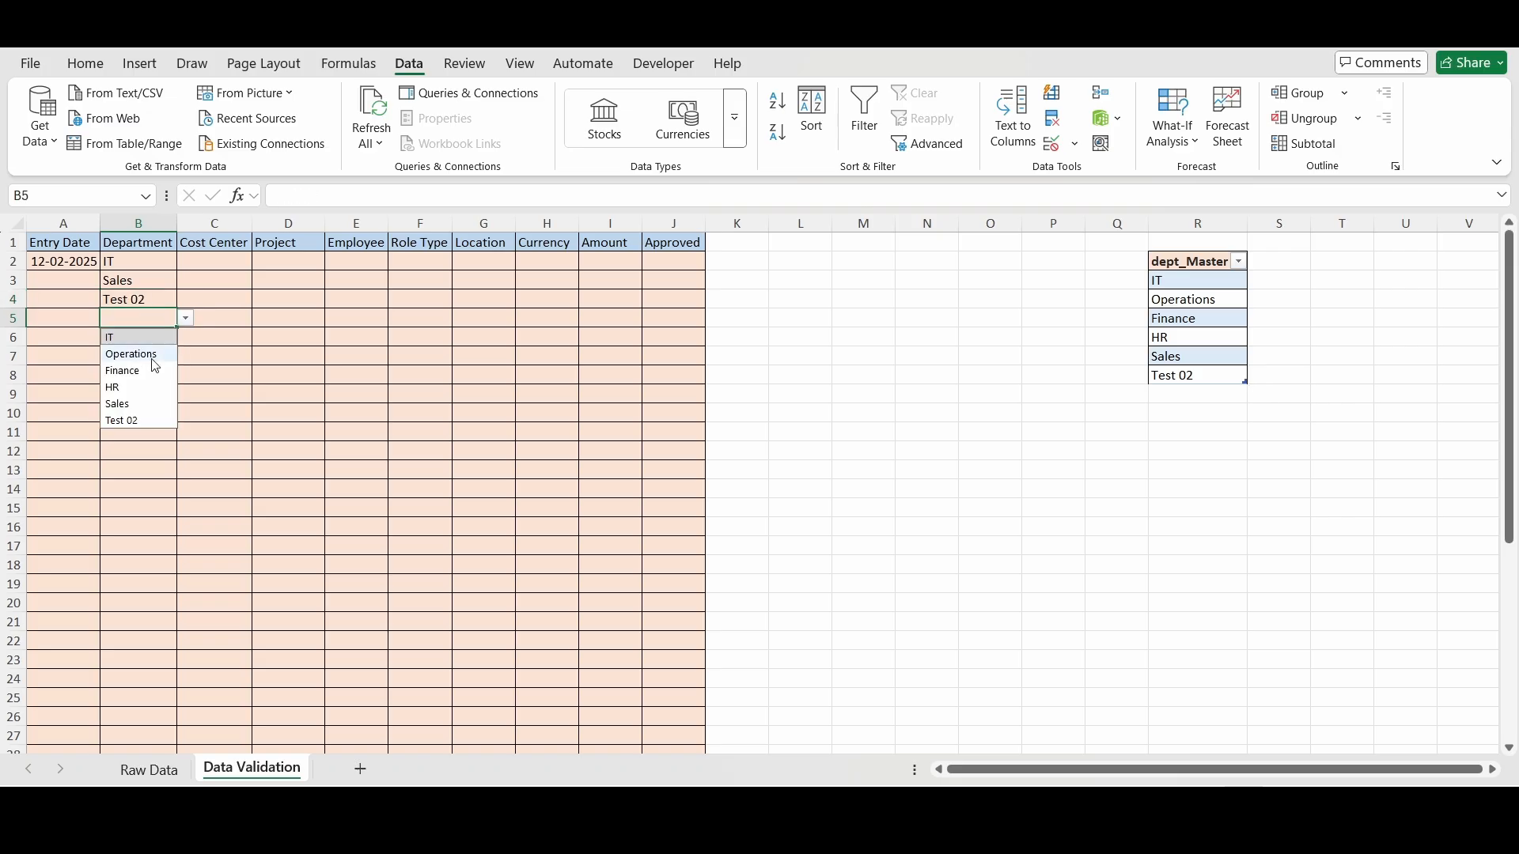
left_click(133, 420)
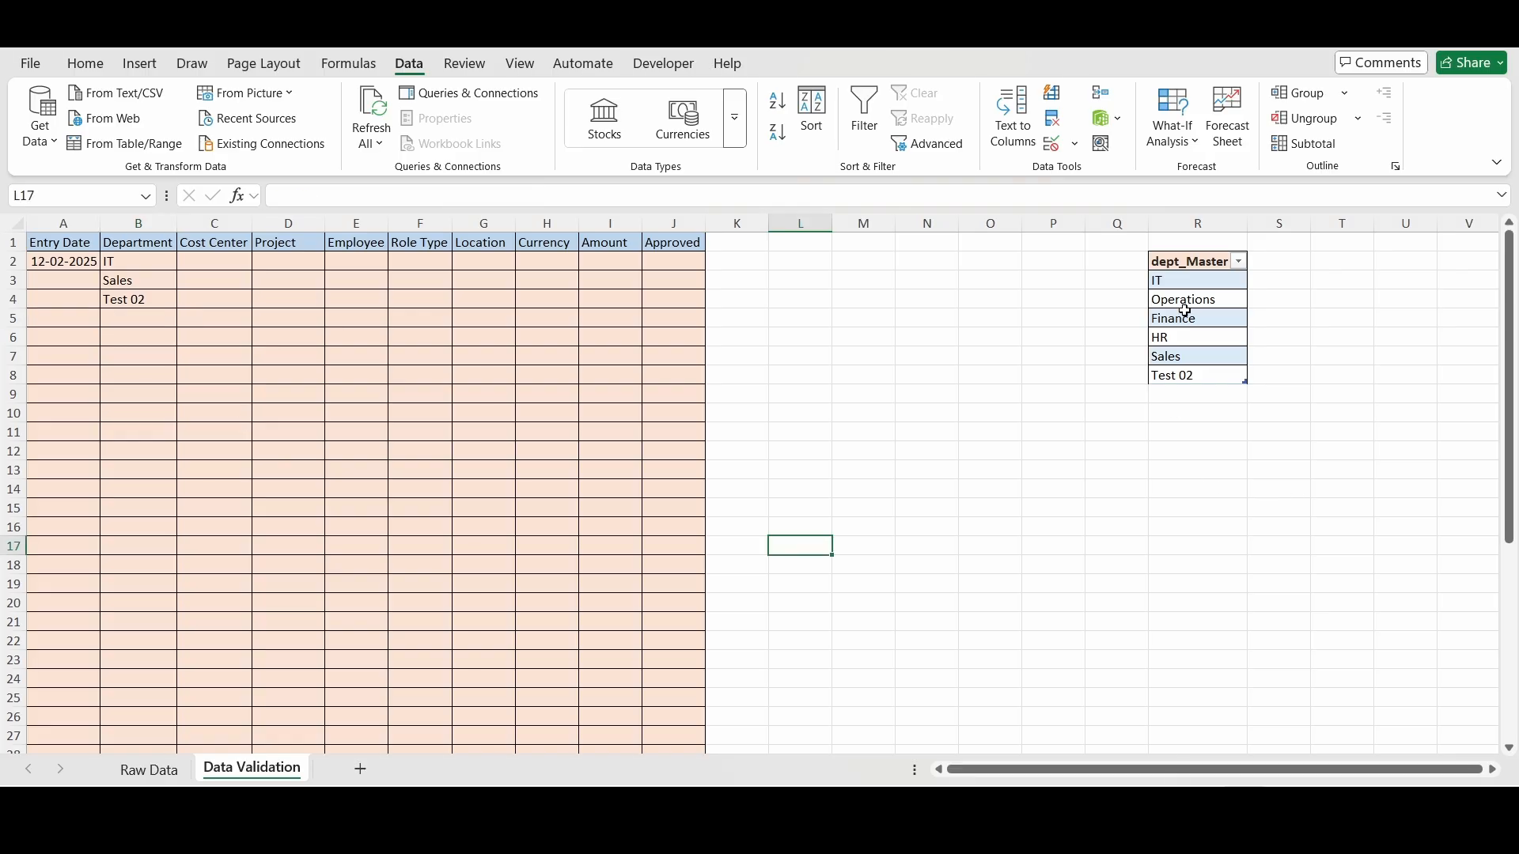
Move the dept_Master table to cell A1 of a new sheet, fit the column width, and add Test 03 in A8.
left_click_drag(1189, 270, 1184, 373)
key("ctrl+c")
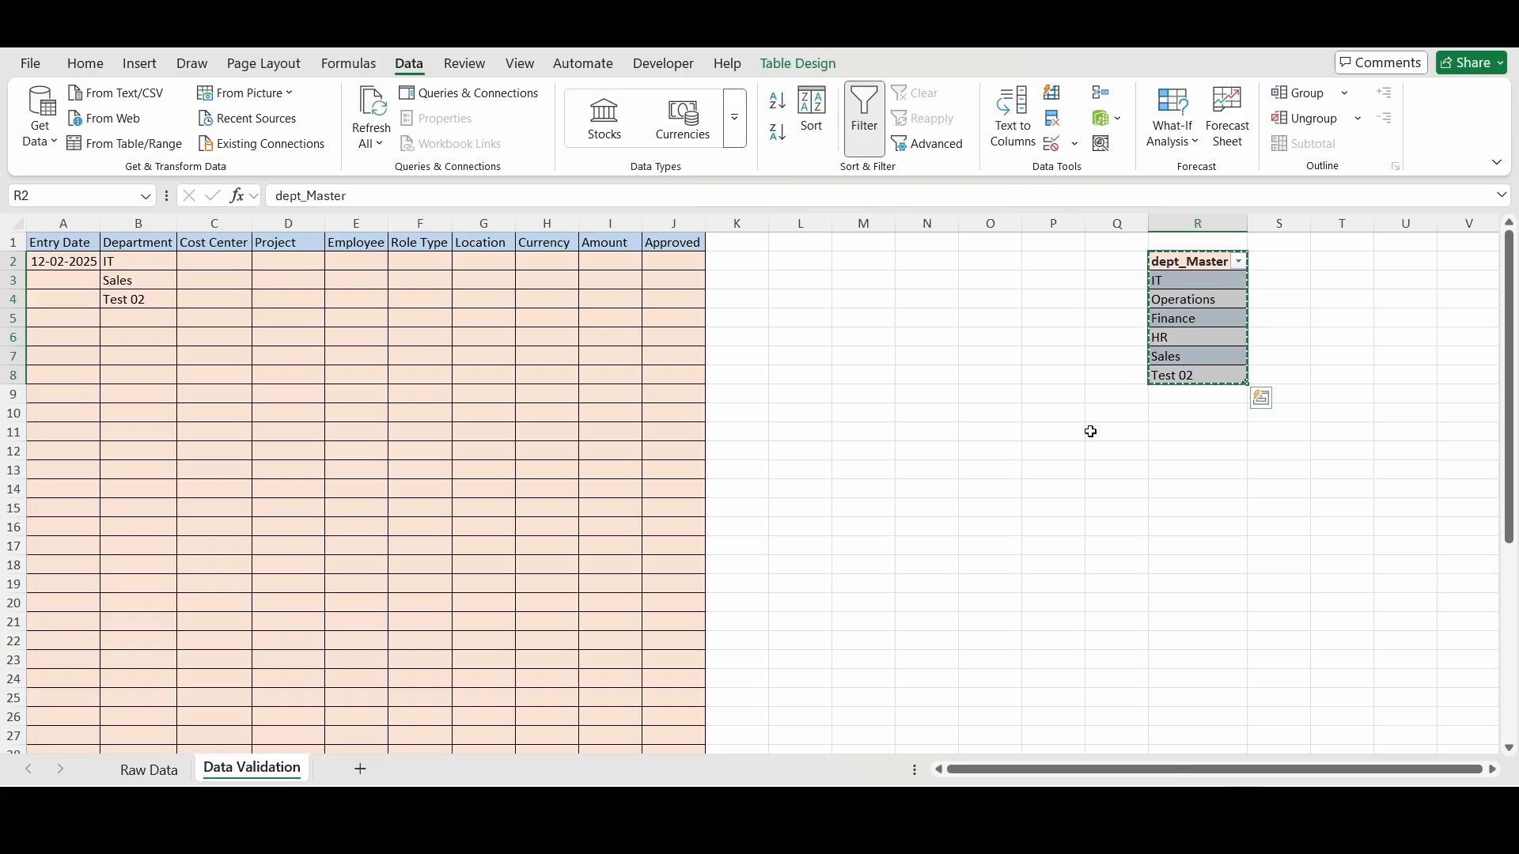
left_click(359, 769)
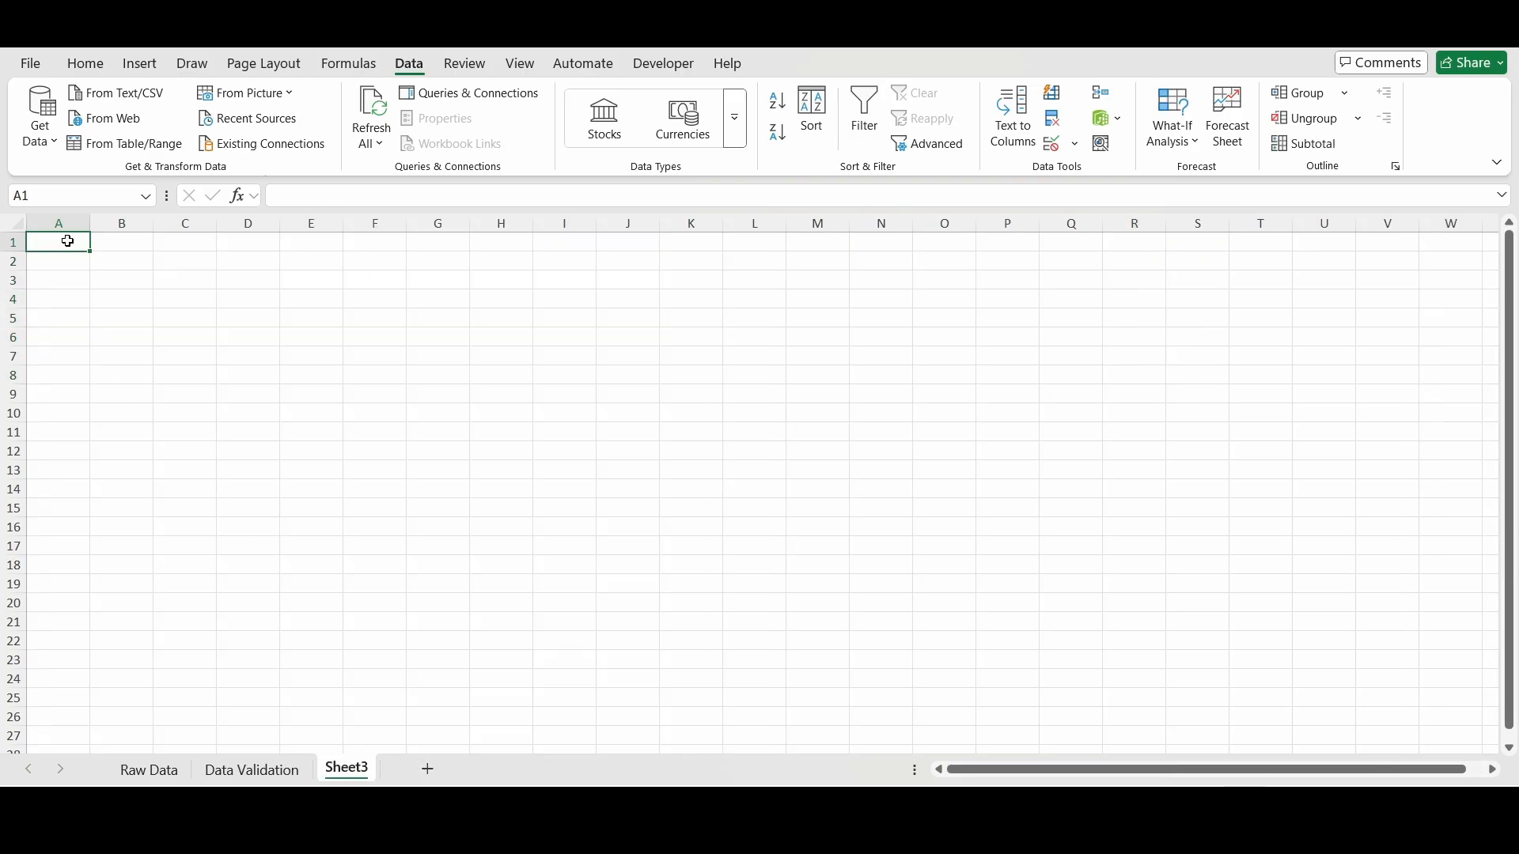
key("ctrl+v")
double_click(90, 222)
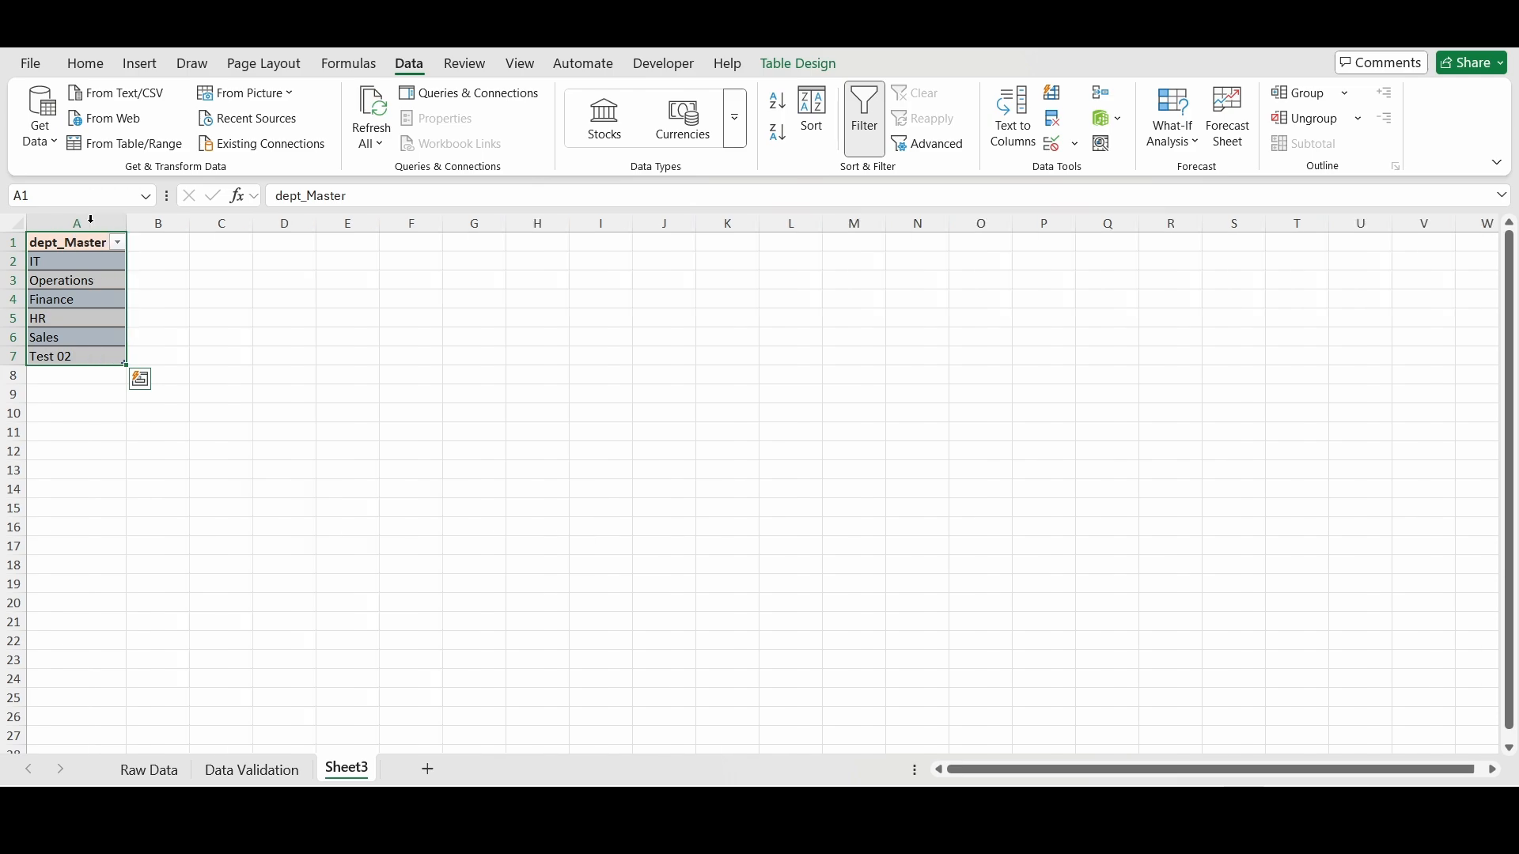
type("Test 03")
key("Return")
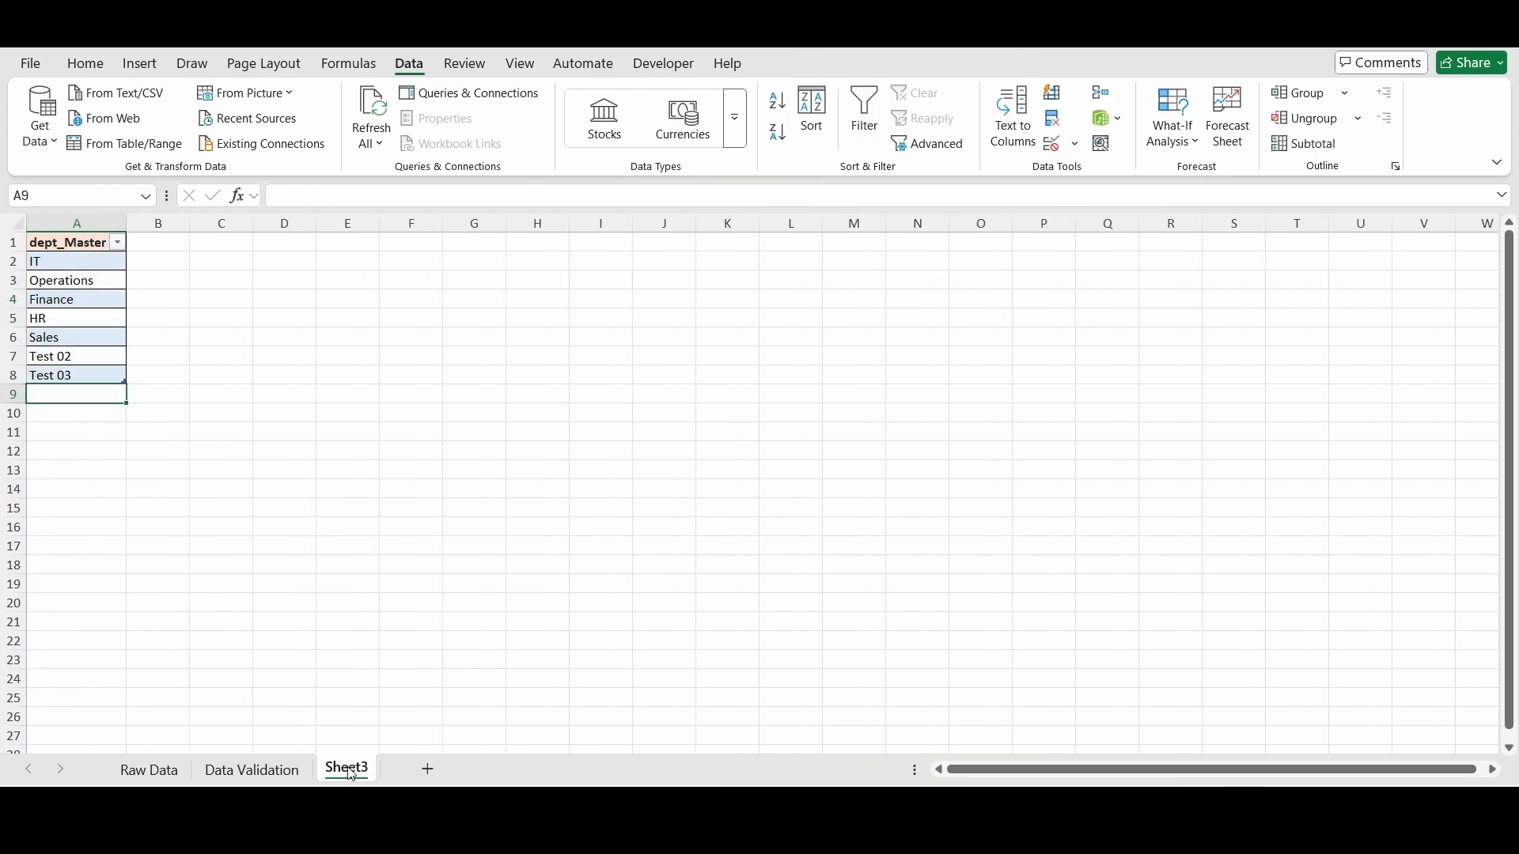
Rename the new sheet as Mater Data and hide it.
double_click(348, 769)
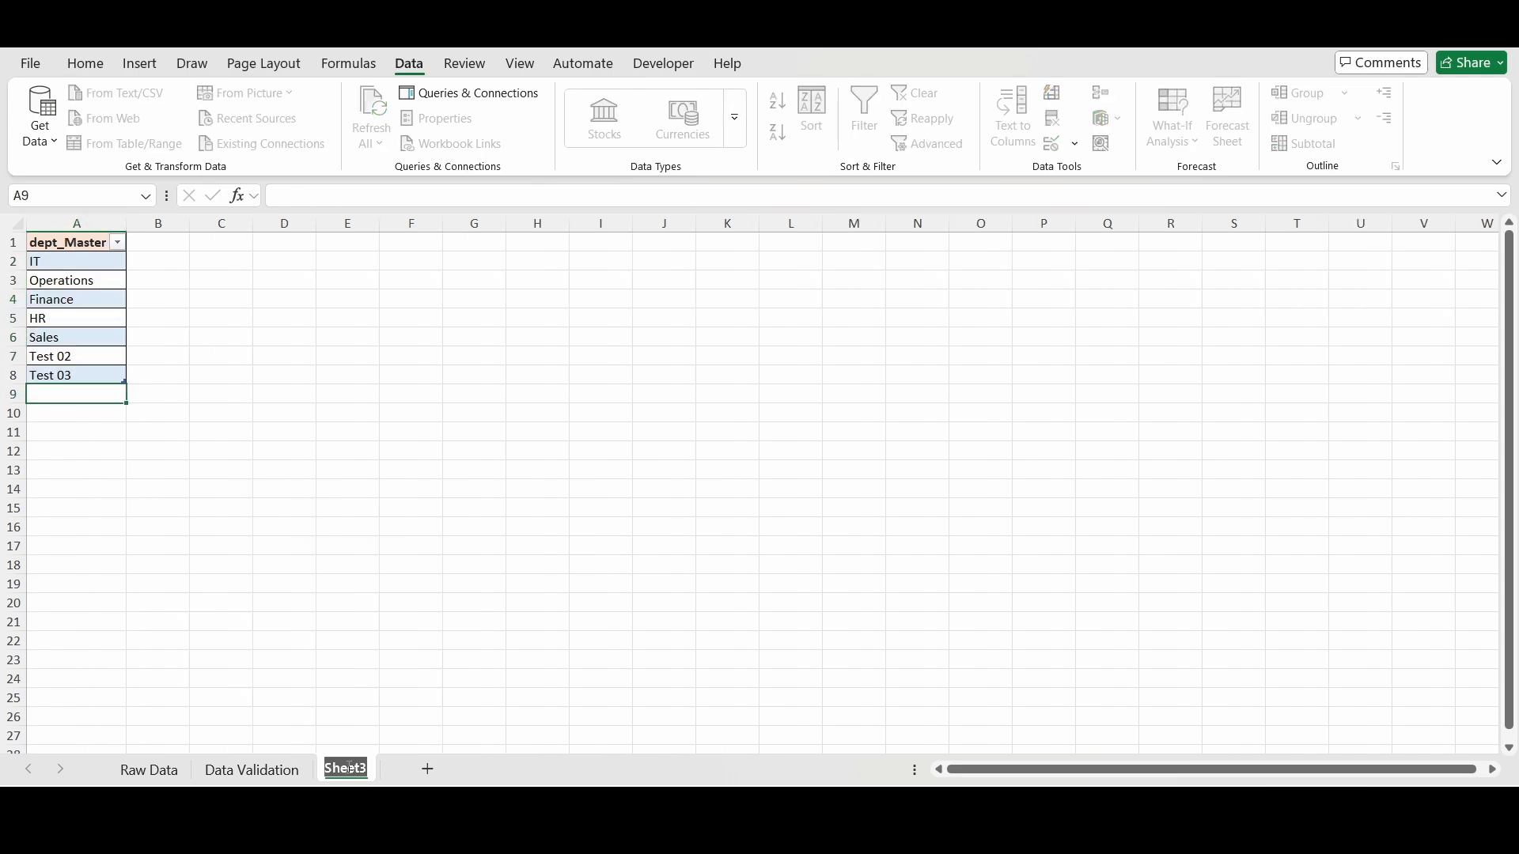
type("Mater Data")
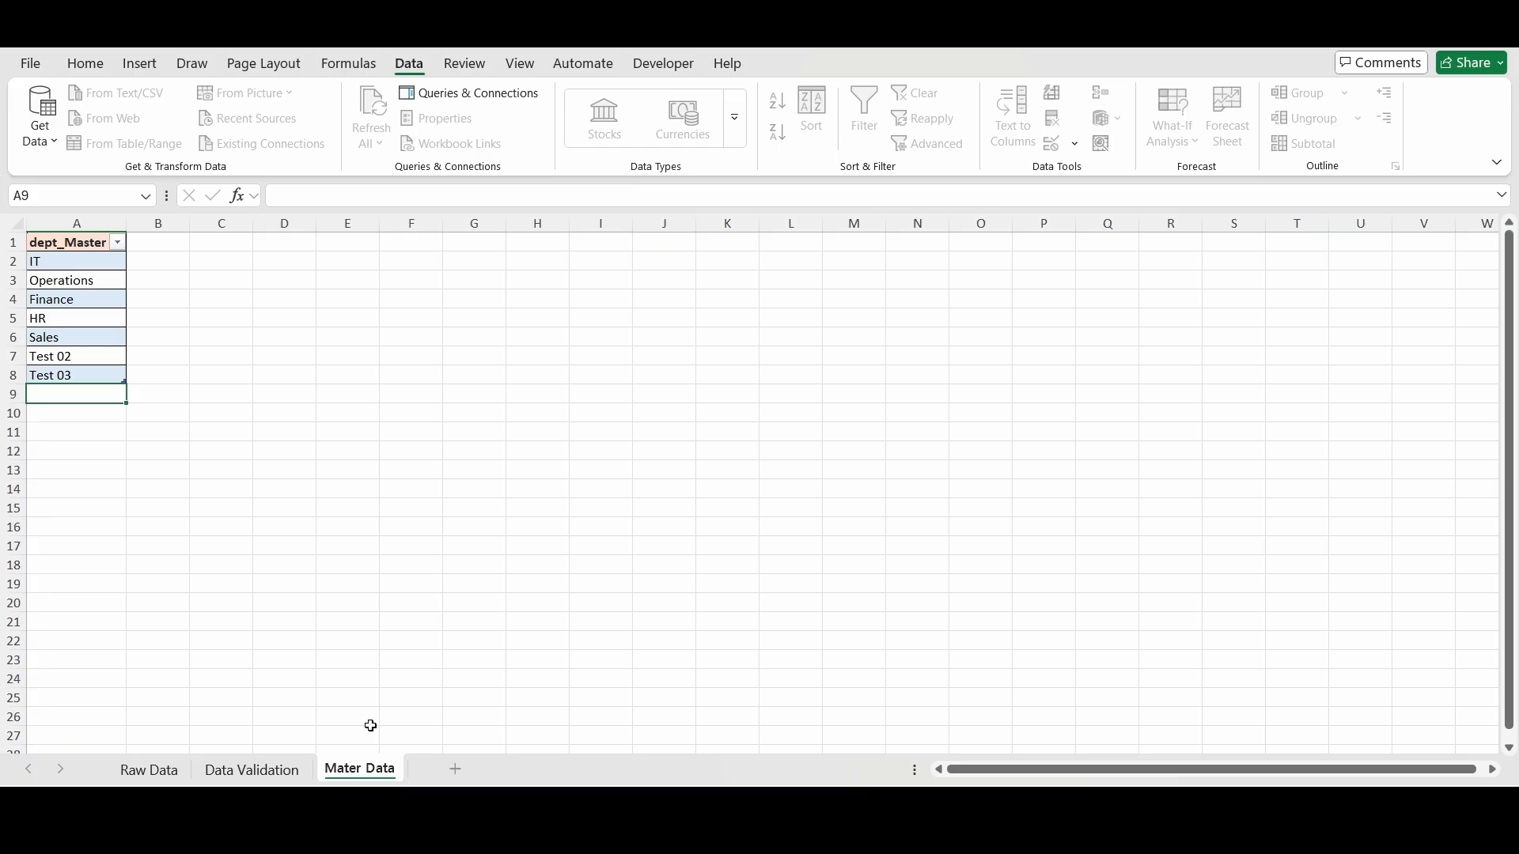
left_click(405, 579)
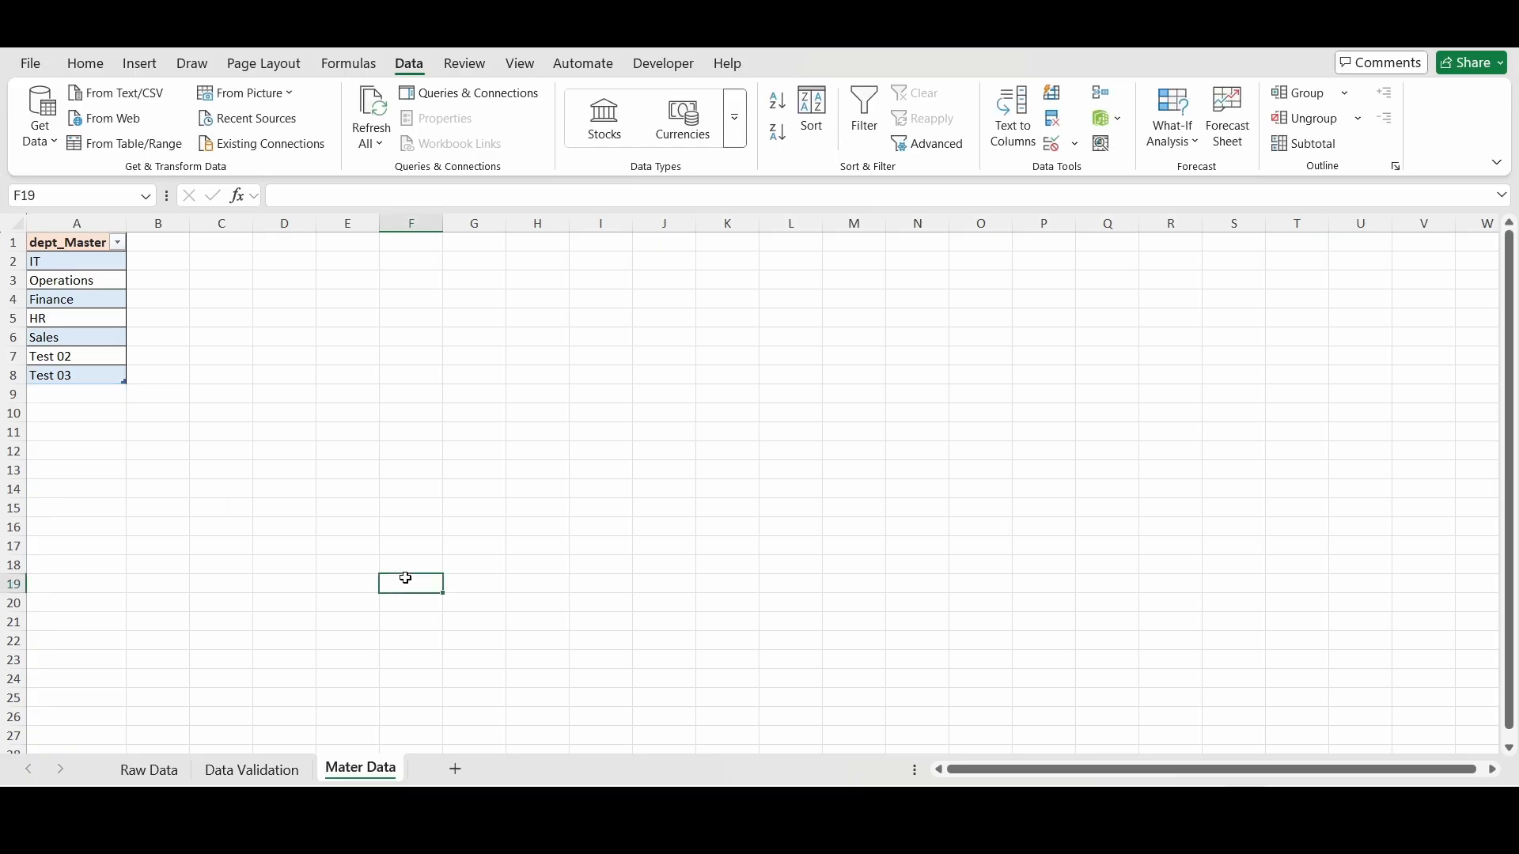
right_click(380, 766)
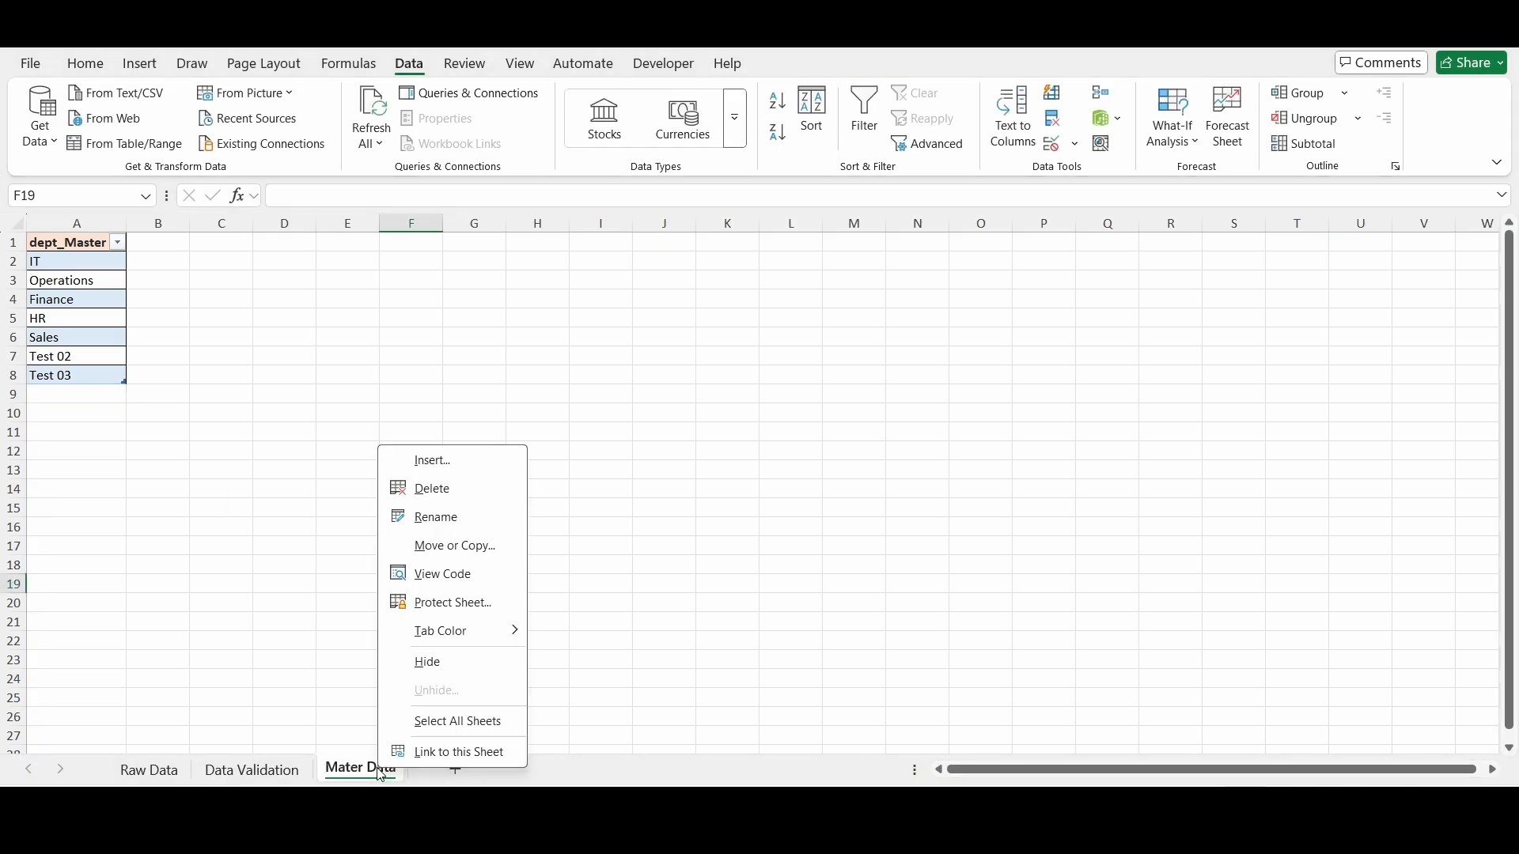
left_click(458, 662)
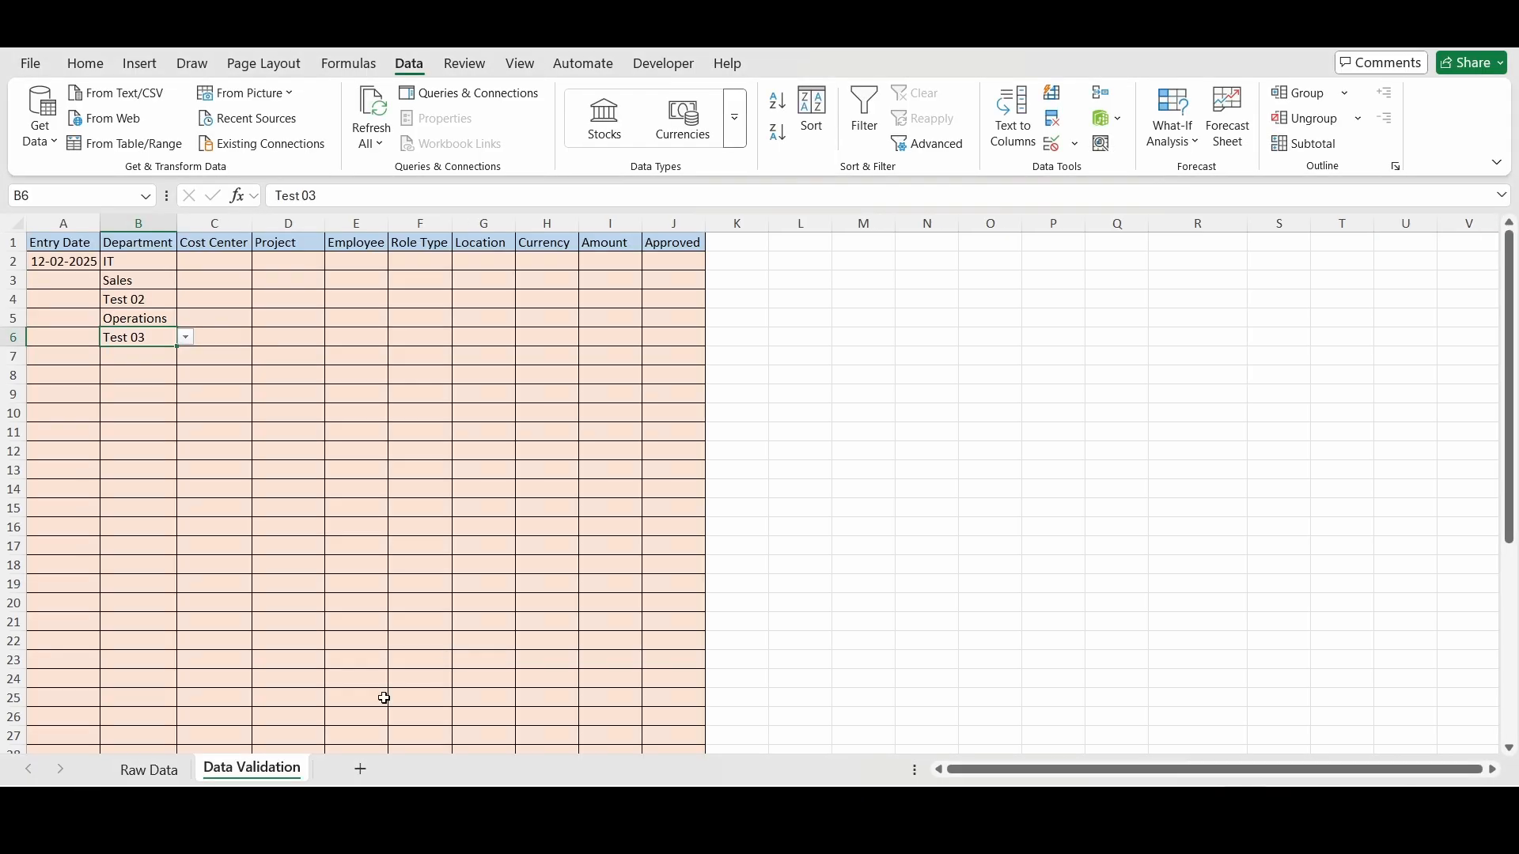
left_click(231, 230)
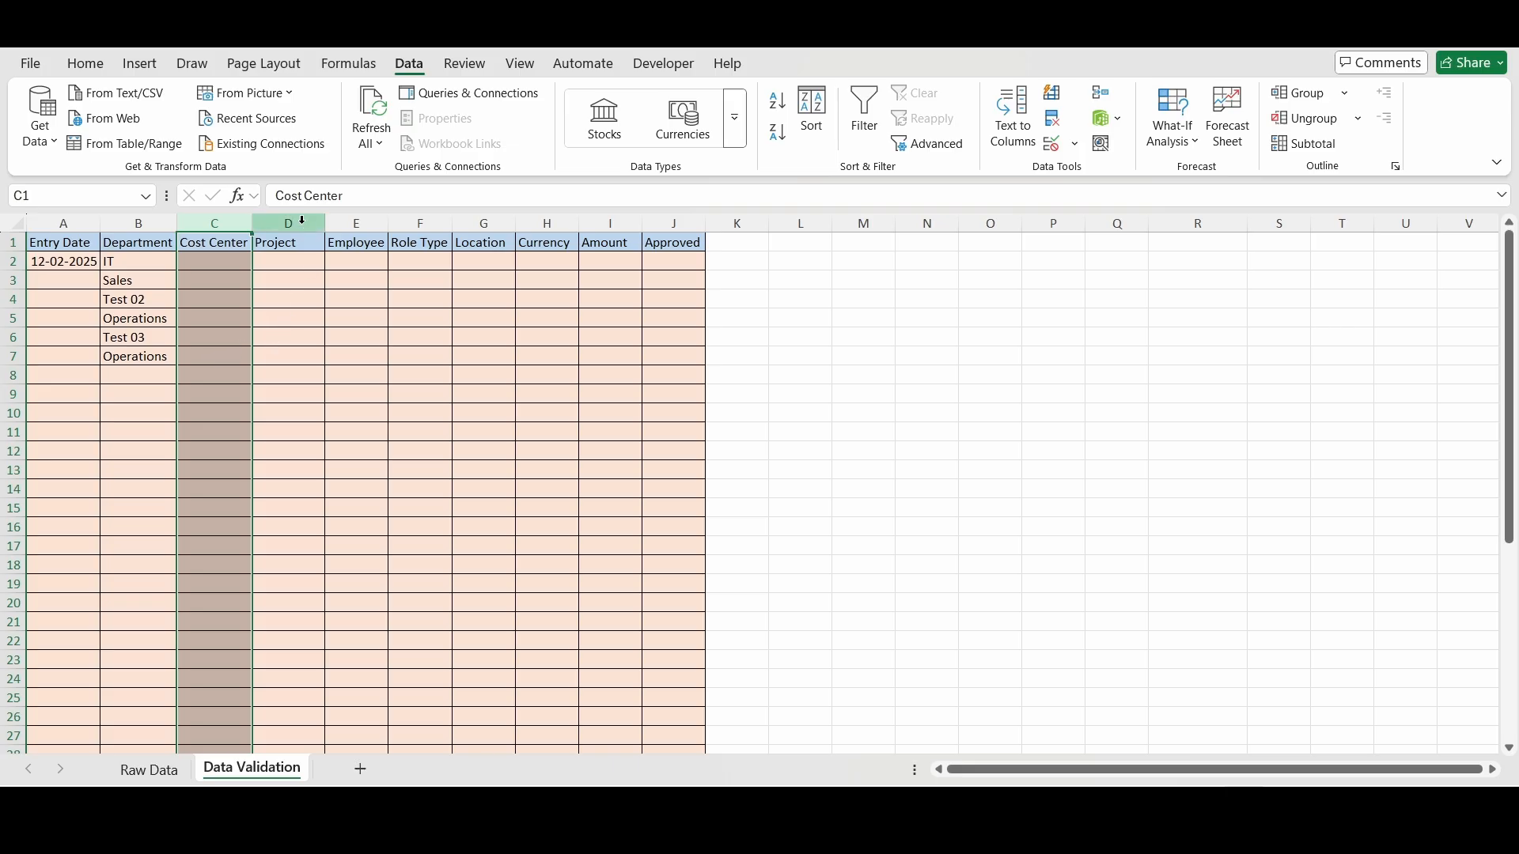
left_click_drag(302, 221, 363, 216)
left_click_drag(381, 220, 516, 223)
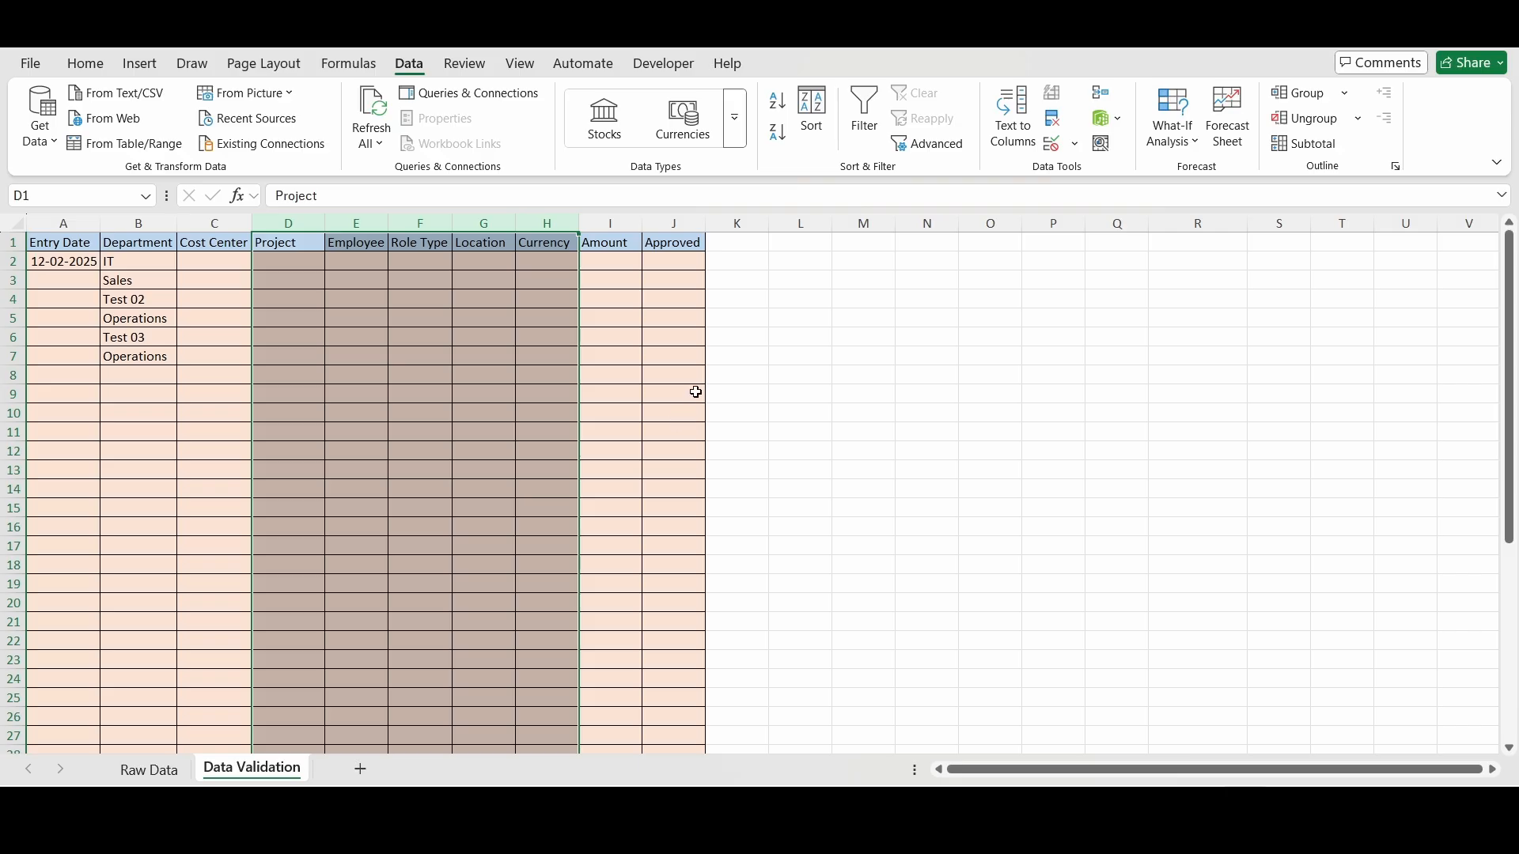
left_click(765, 363)
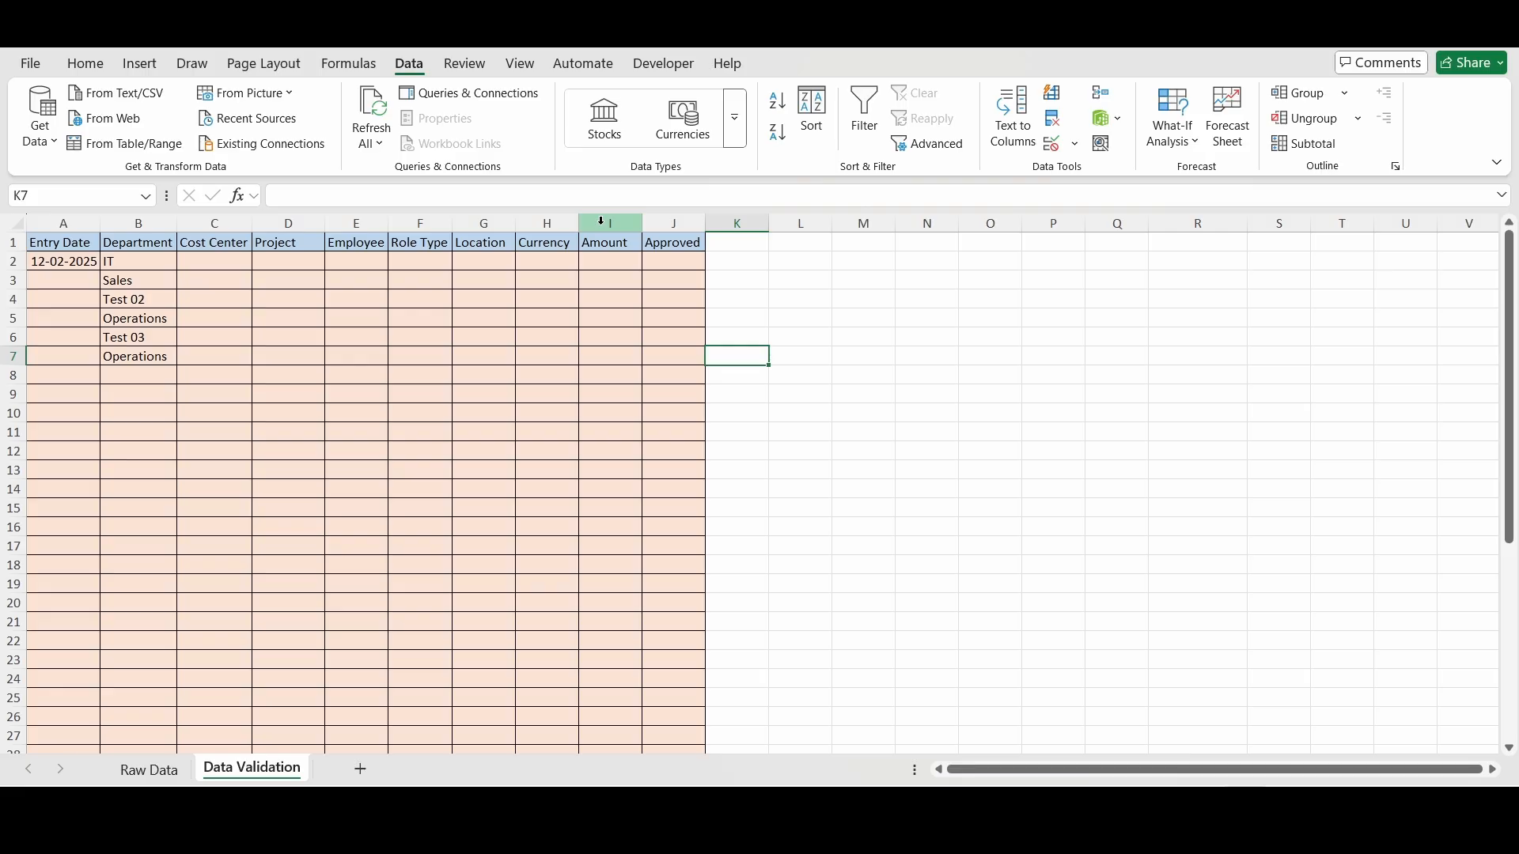
Restrict the Amount column with data validation to decimal values greater than or equal to 0.
left_click(602, 221)
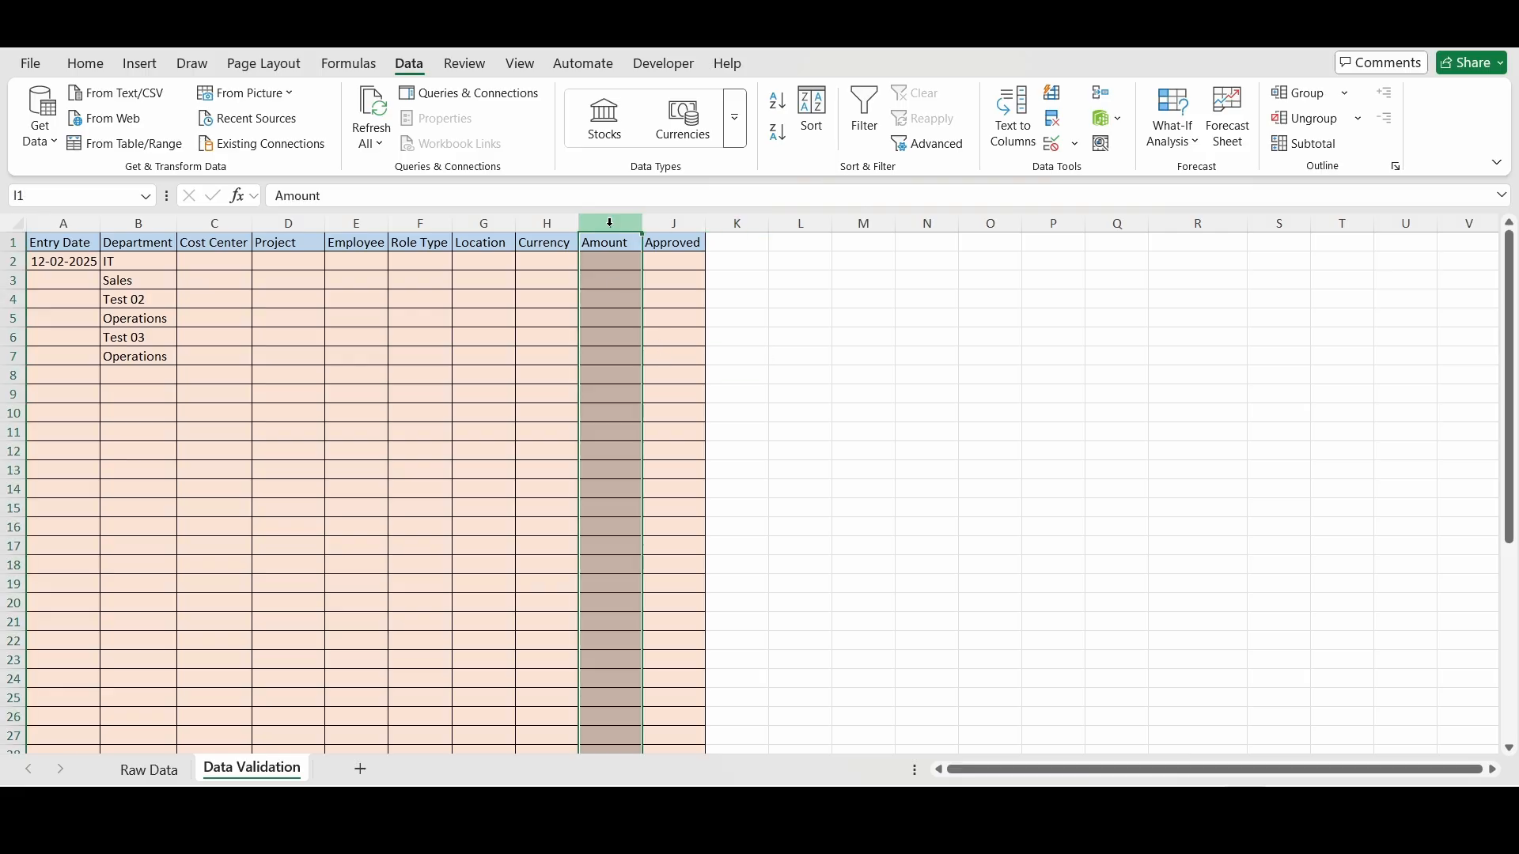
left_click(1050, 145)
left_click_drag(600, 212, 1142, 151)
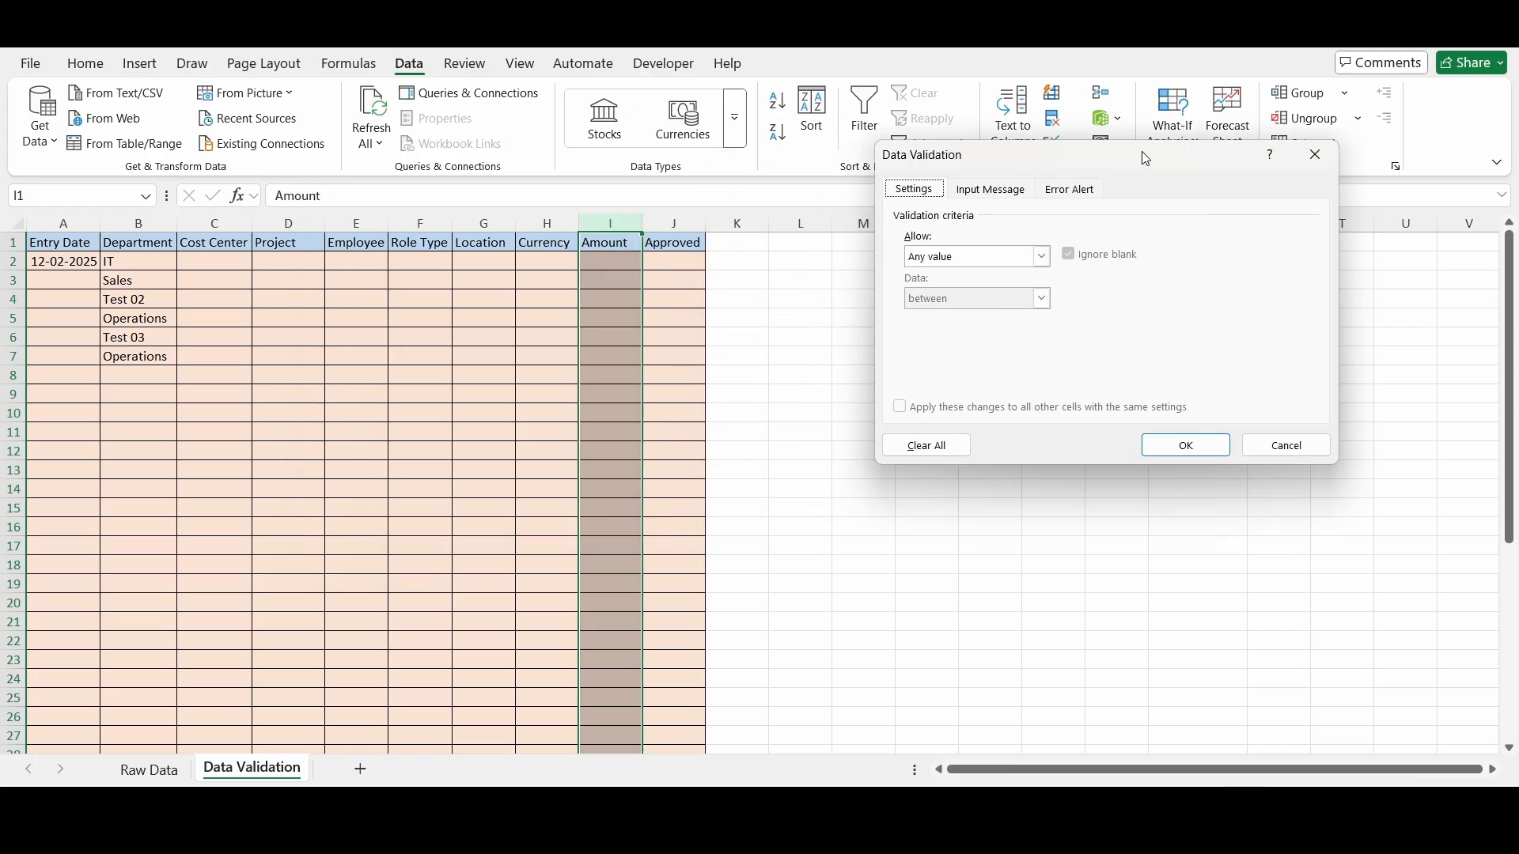
left_click(1040, 256)
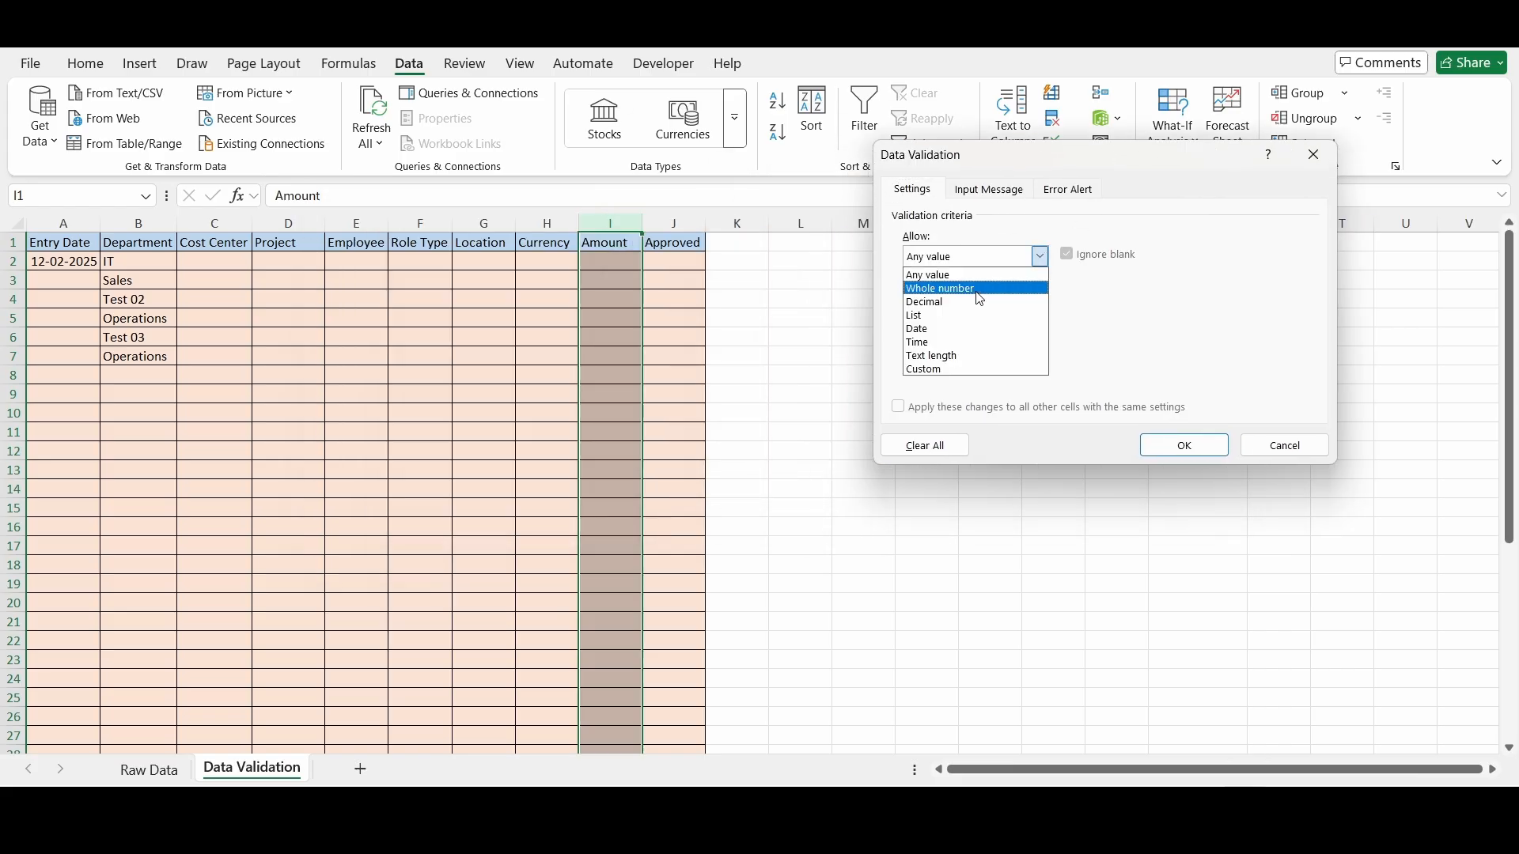
left_click(979, 289)
left_click(1039, 255)
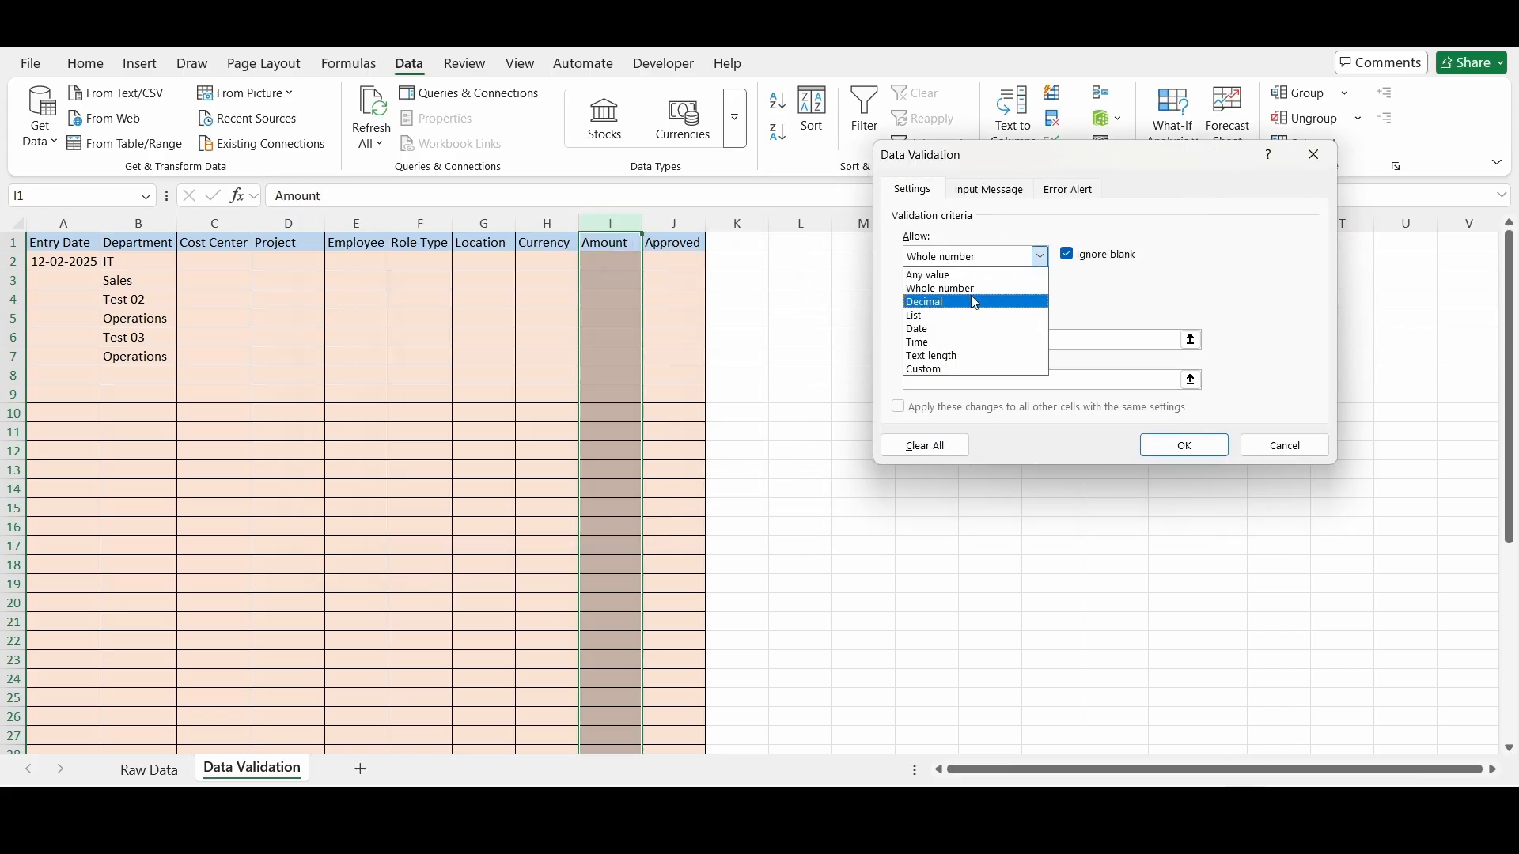
left_click(975, 301)
left_click(1040, 299)
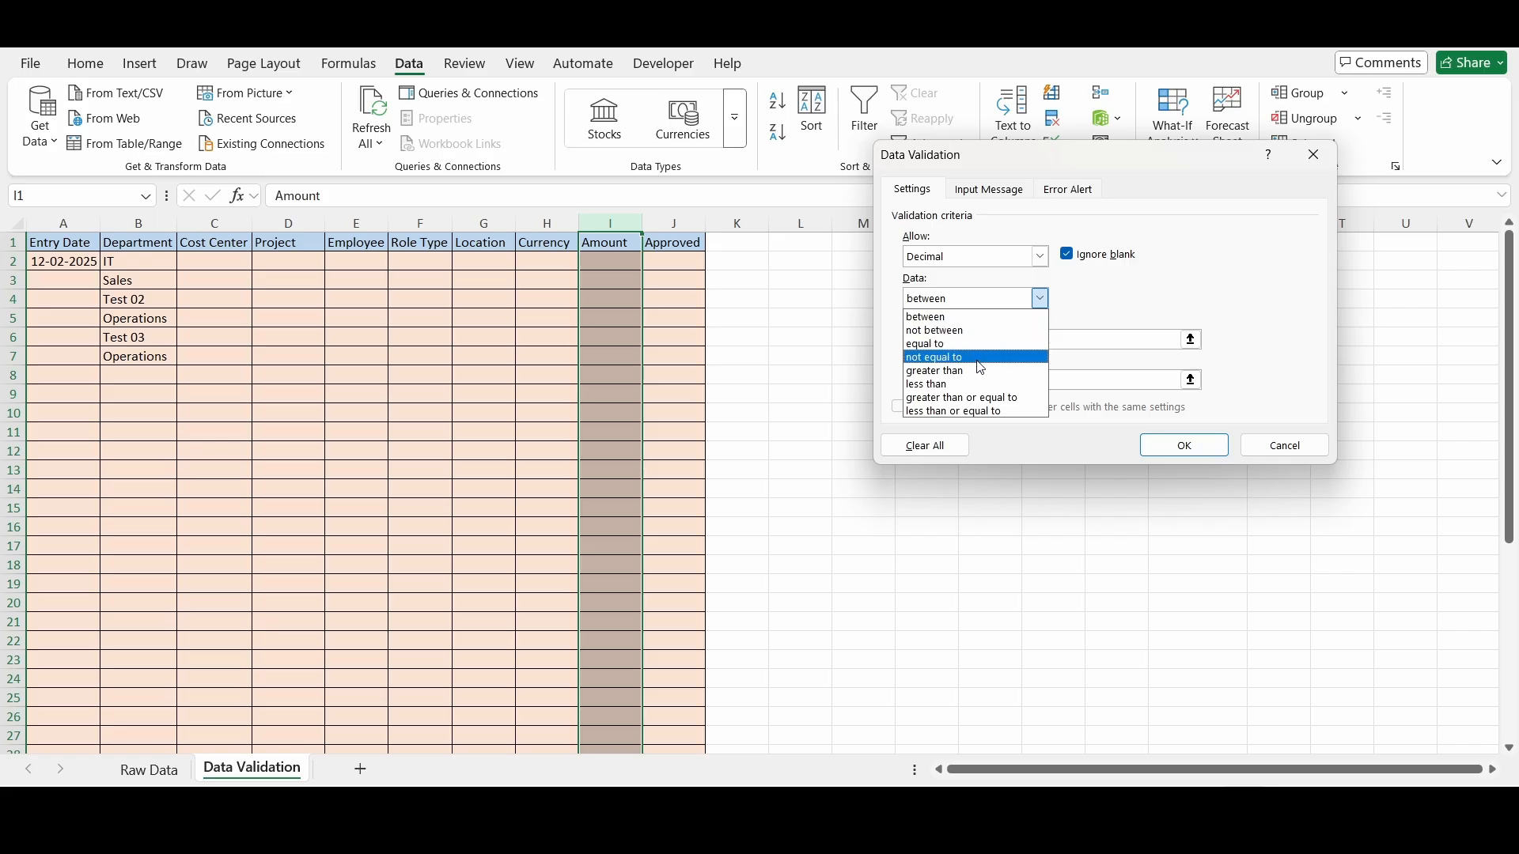
left_click(983, 398)
key("Tab")
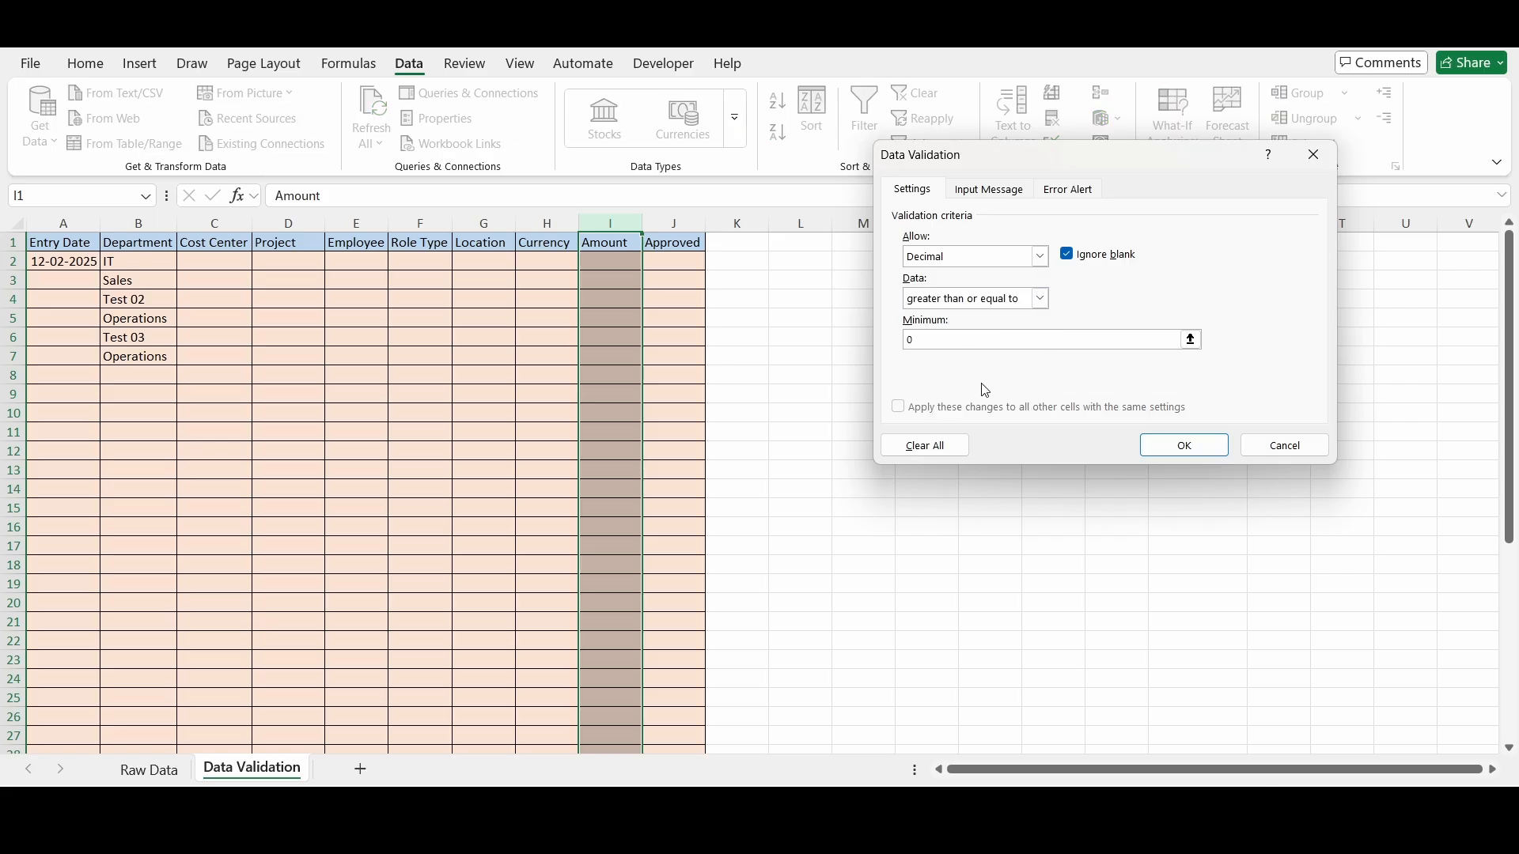
Give the Amount rule a Stop alert titled "Data Error" with the message "Enter a postive Numeric value Only" and apply the rule.
left_click(1066, 191)
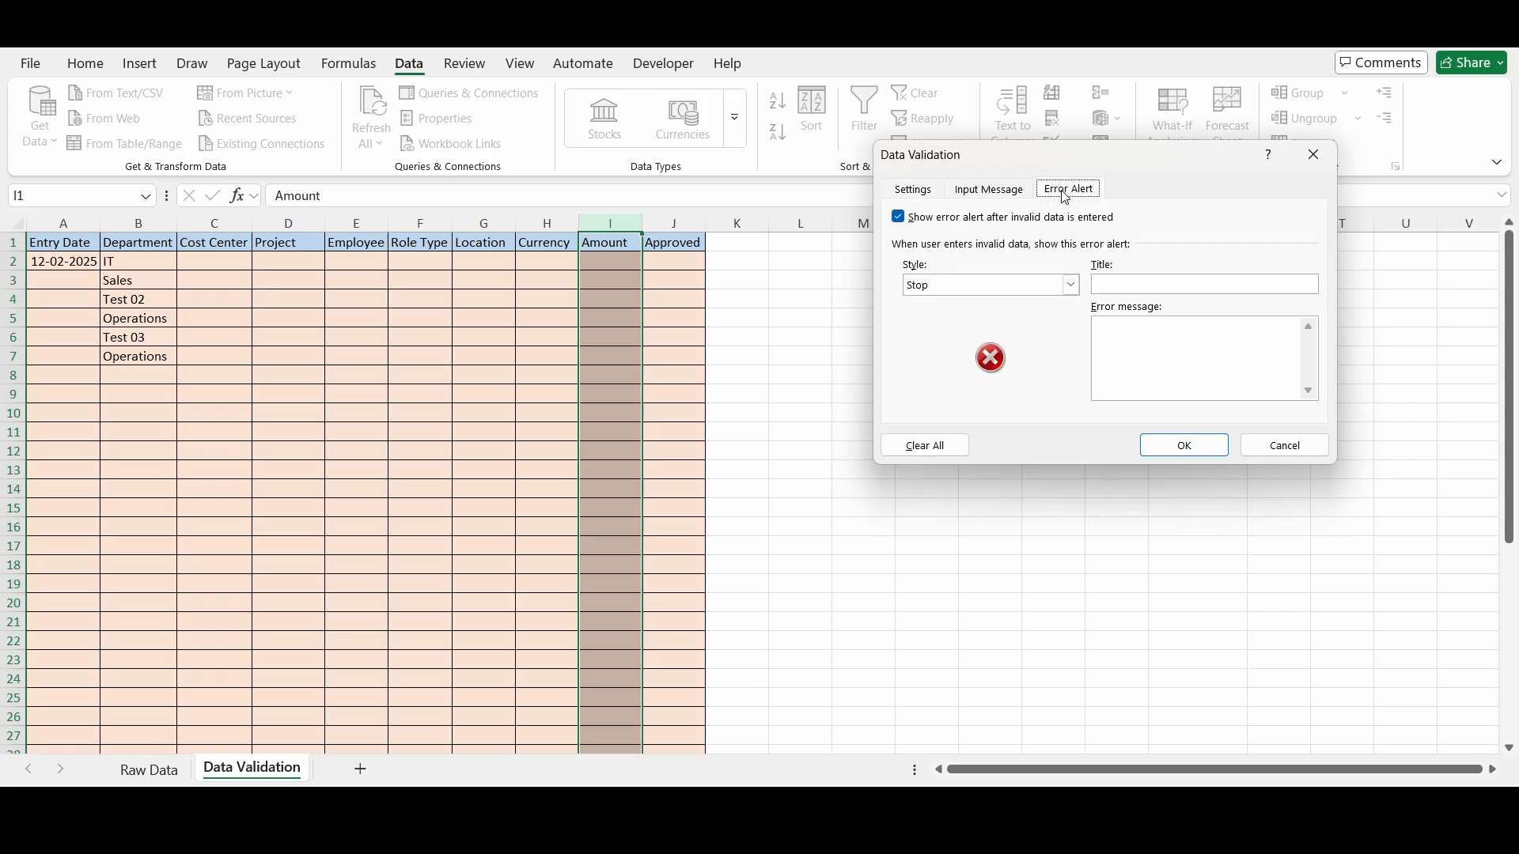
left_click(1186, 284)
type("Data Error")
left_click(1126, 361)
type("Enter a postive Numeric value Only")
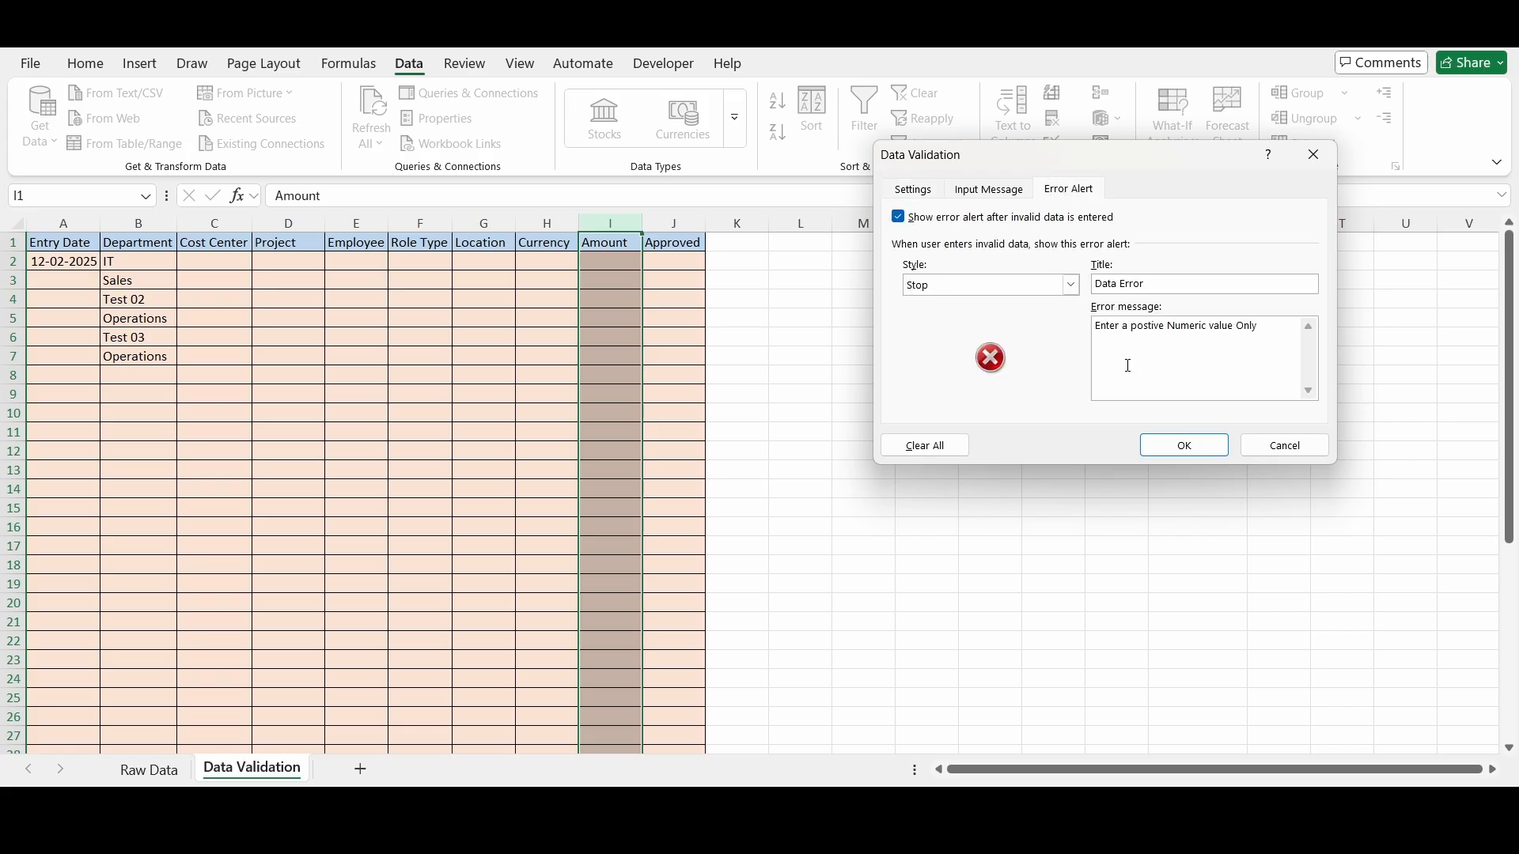
left_click(1184, 445)
left_click(898, 370)
Enter the amounts 12 in cell I2 and 5200 in cell I3.
left_click(621, 260)
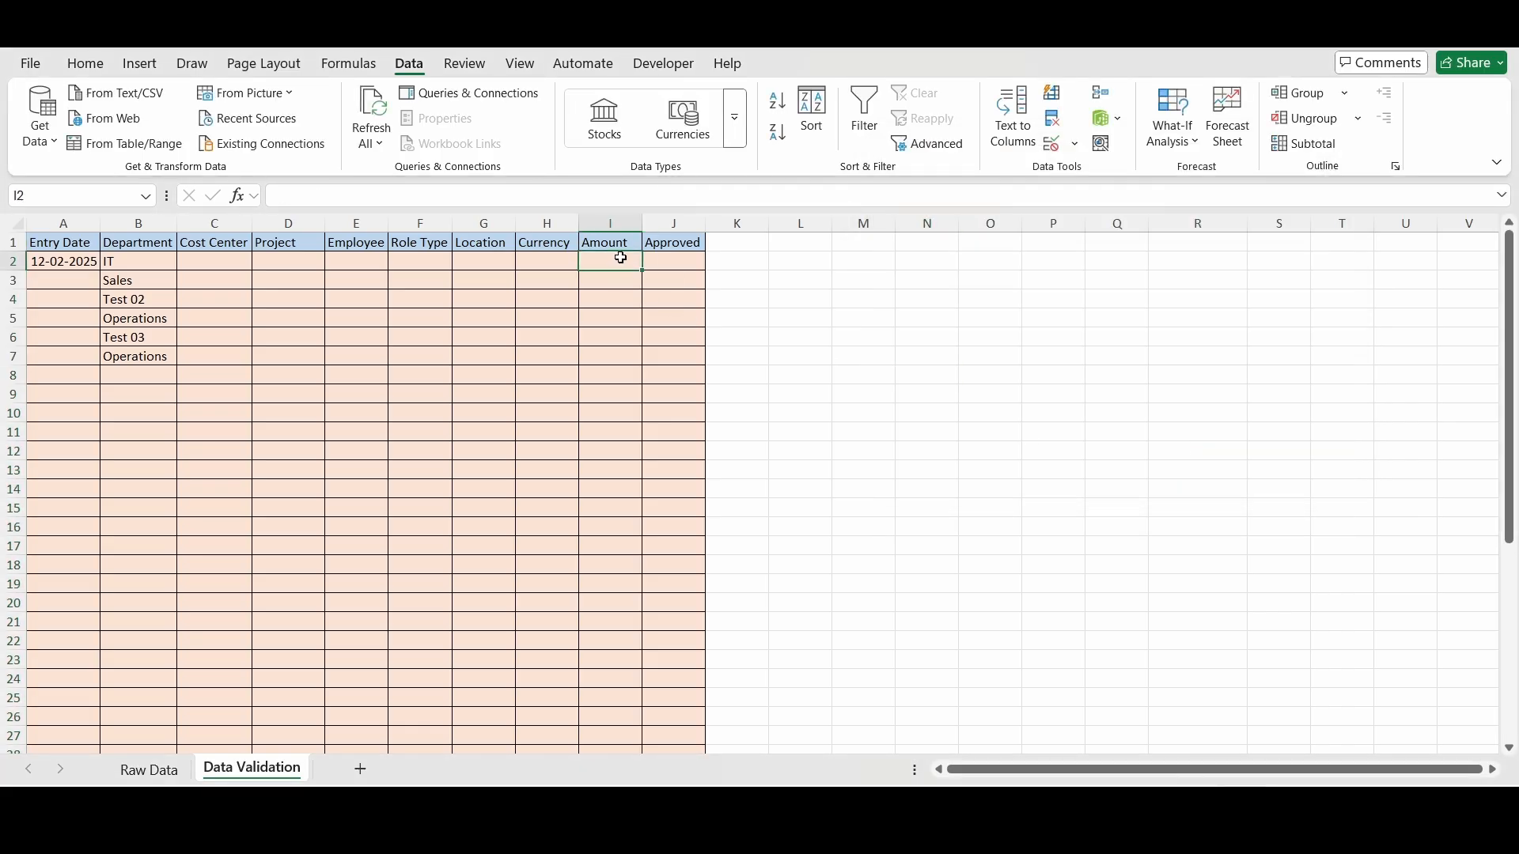
type("12")
key("Return")
type("5200")
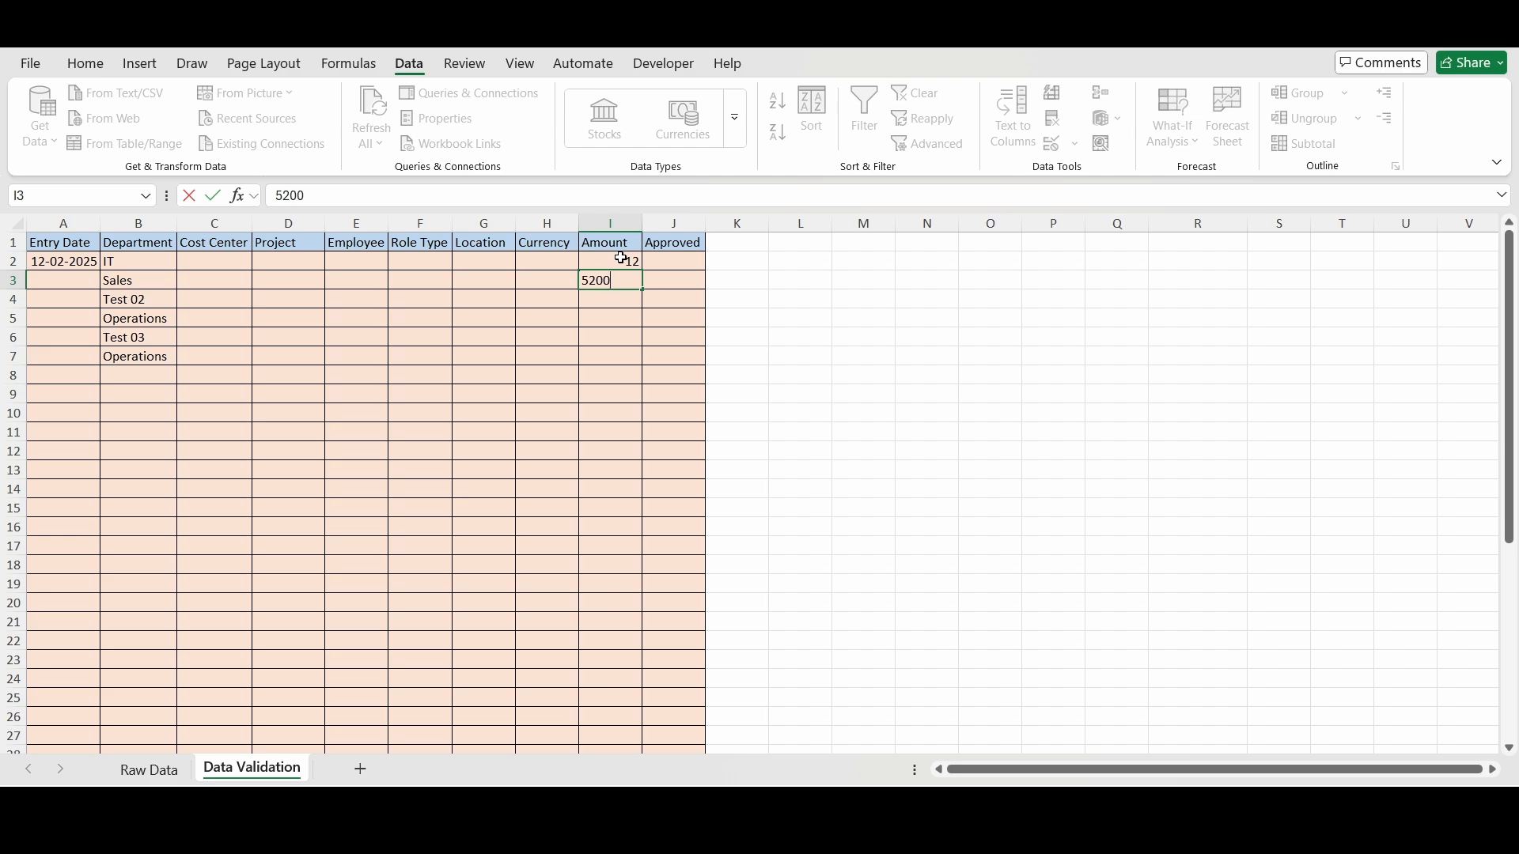
key("Return")
Try to enter -235 in Amount cell I4 to test the validation rule.
type("-235")
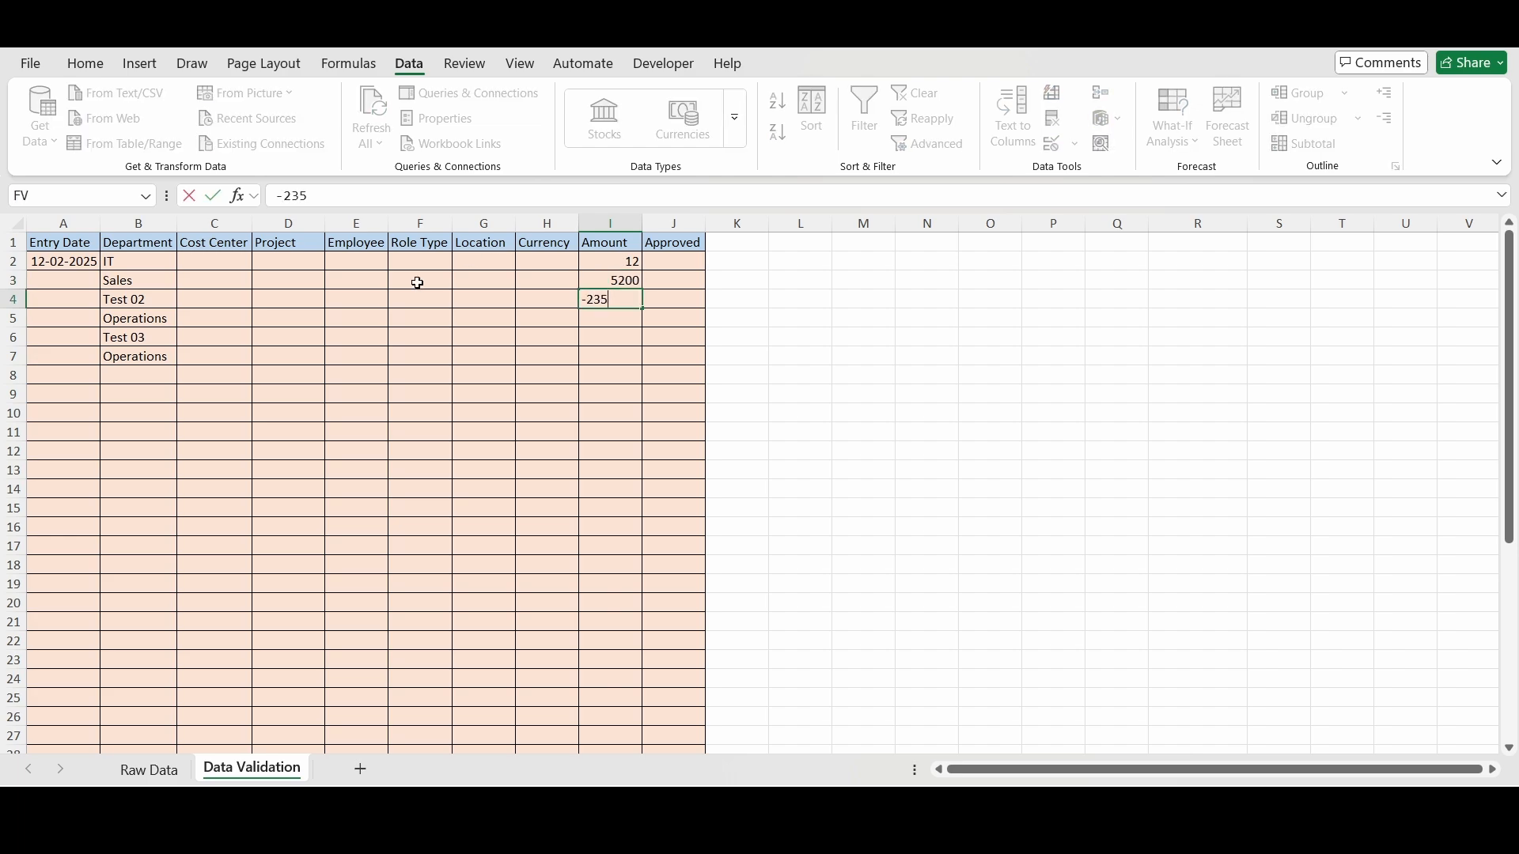
key("Return")
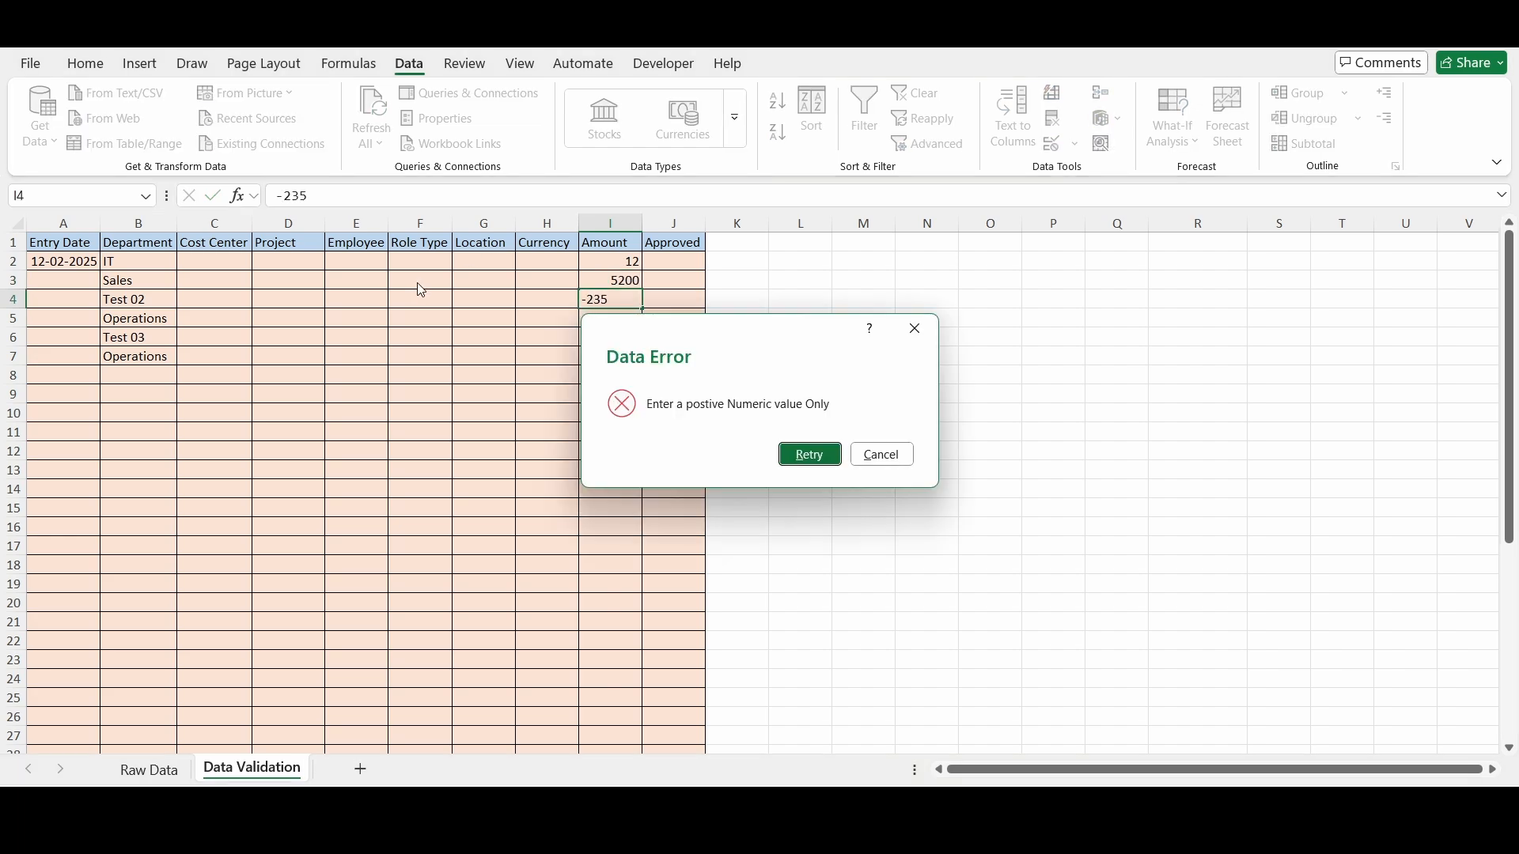
key("Return")
type("-")
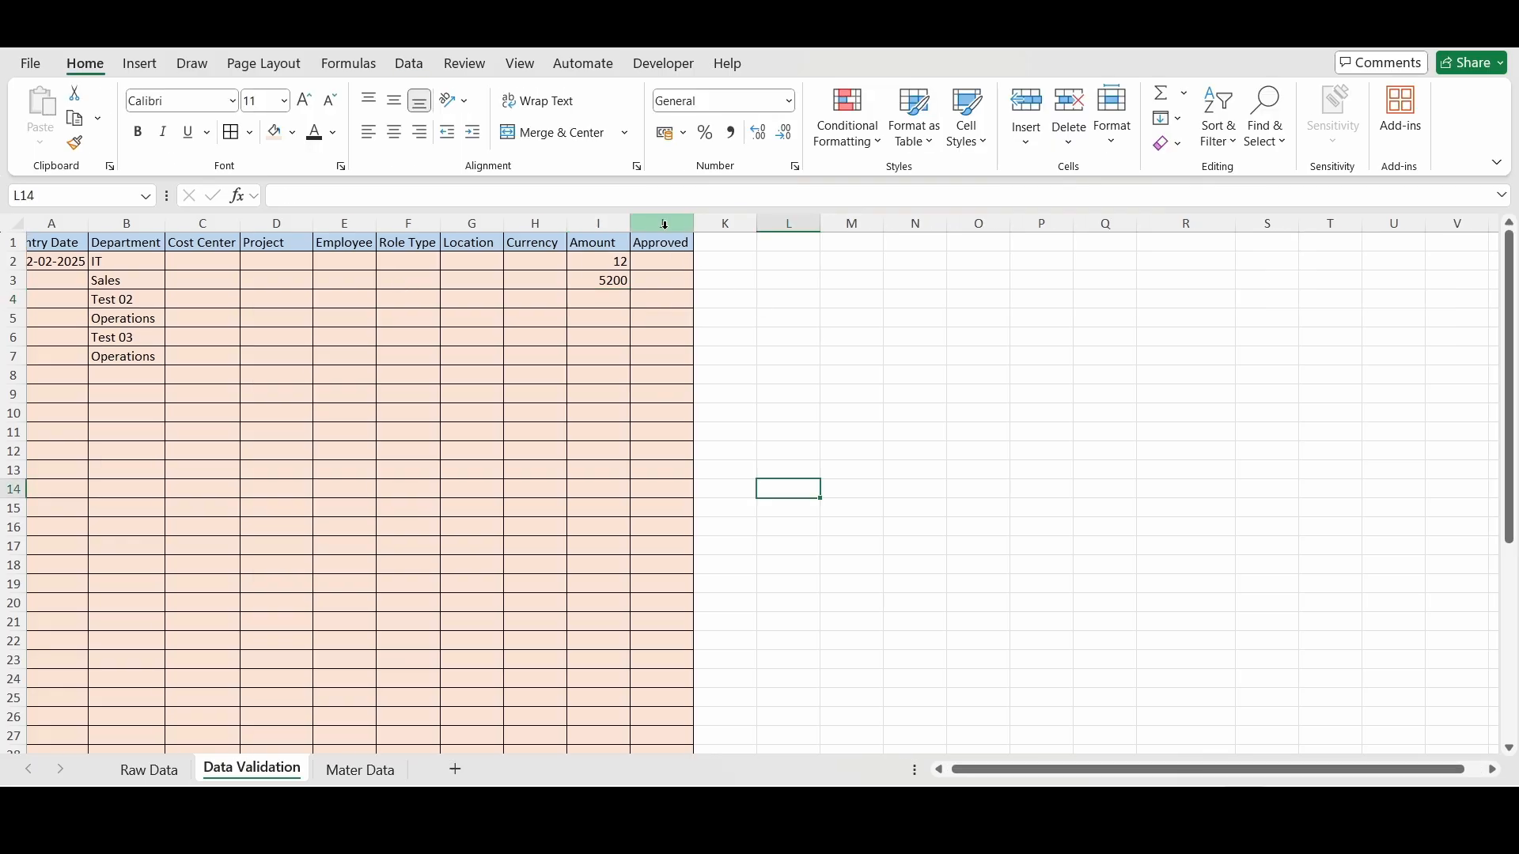
Set a list validation on the Approved column with the approval statuses in C2:C4 of the Mater Data sheet as its source.
left_click(662, 223)
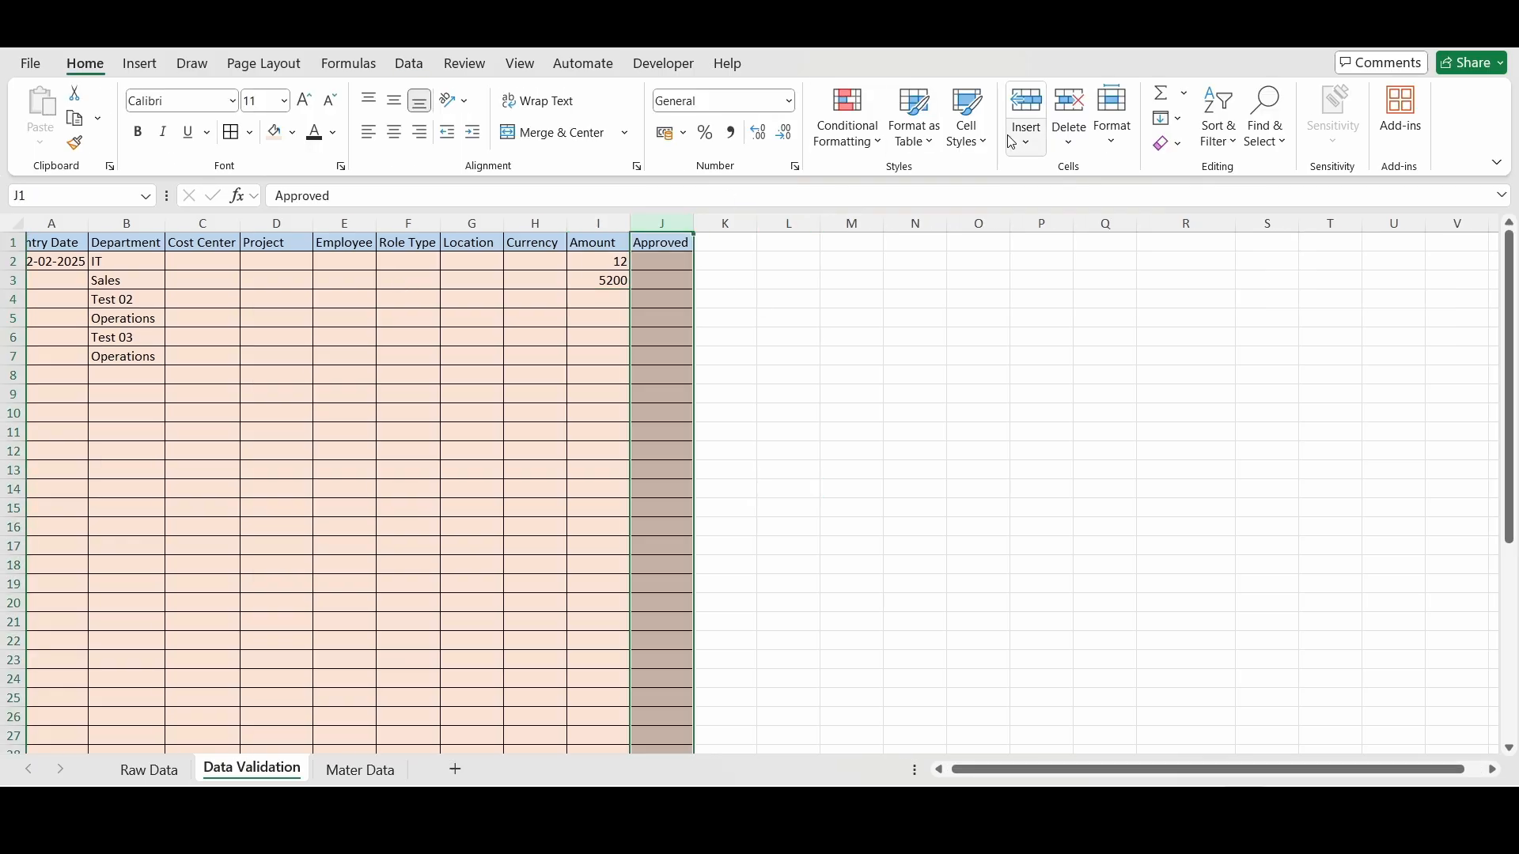
left_click(409, 64)
left_click(1053, 144)
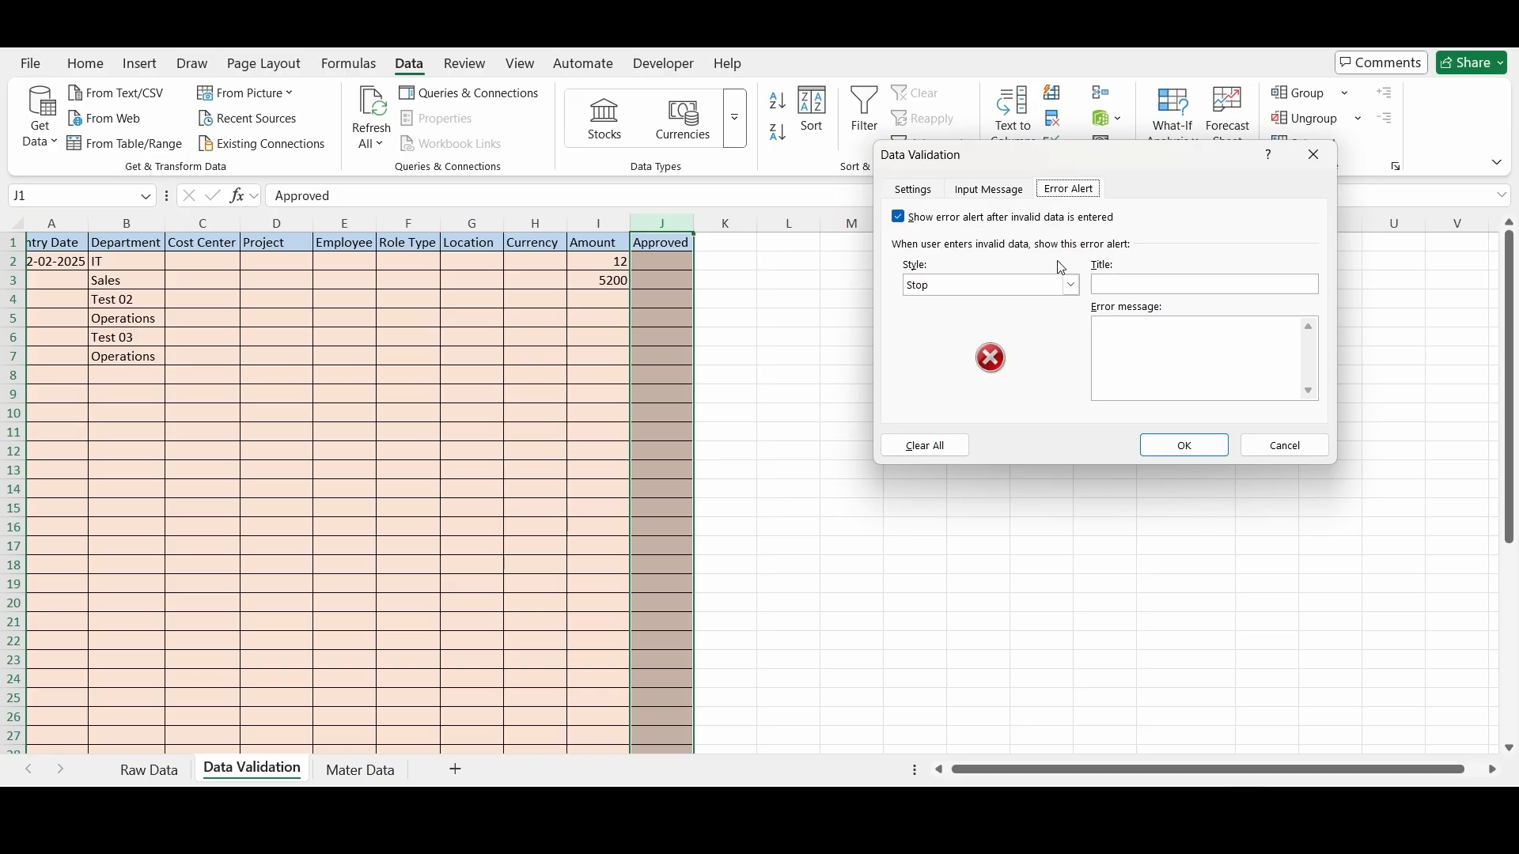
left_click(933, 191)
left_click(1040, 255)
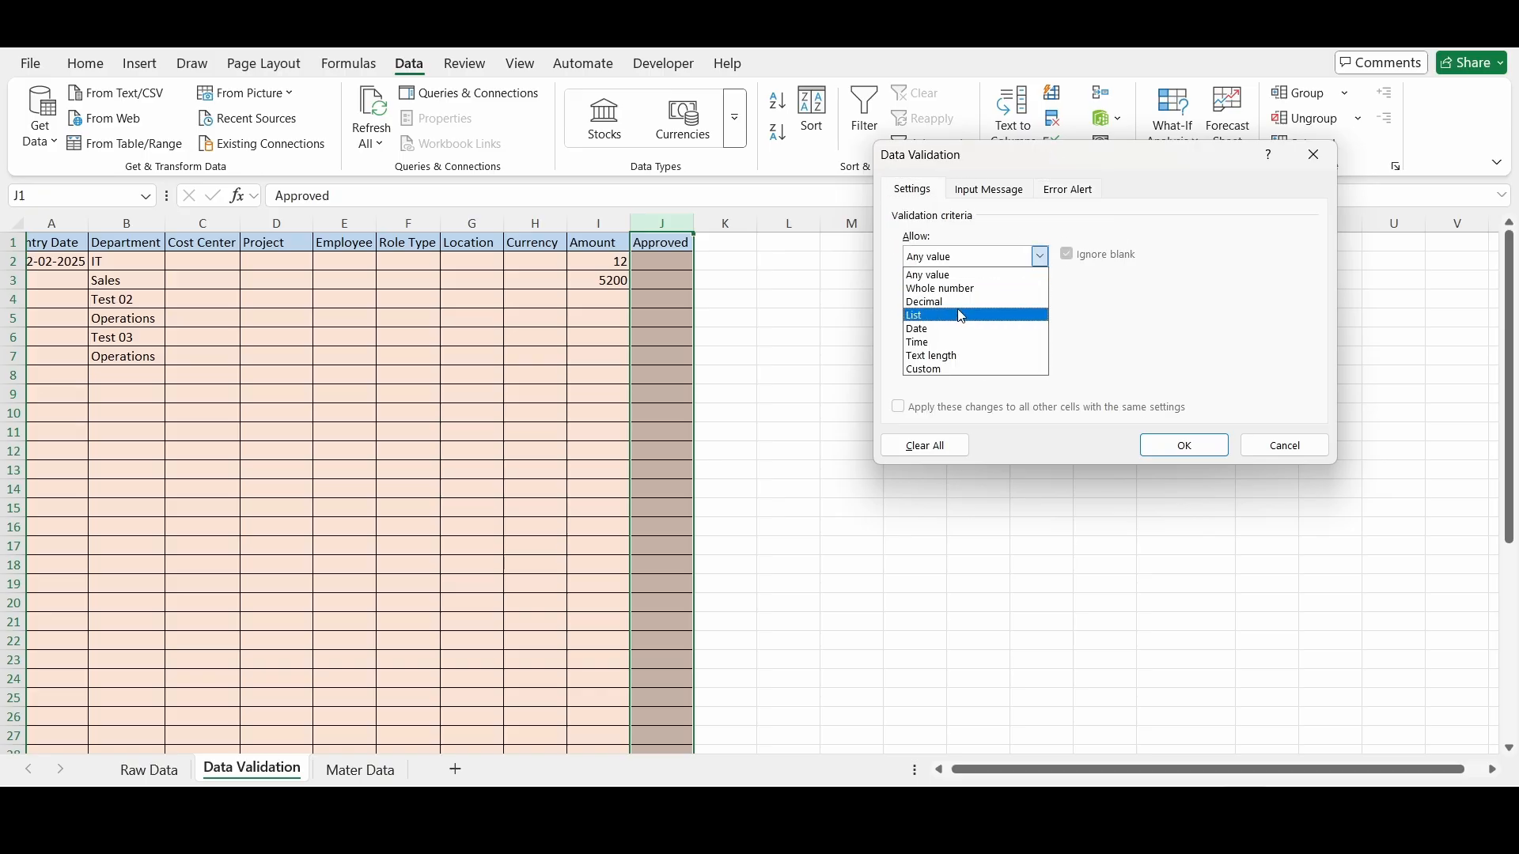
left_click(971, 313)
left_click(970, 340)
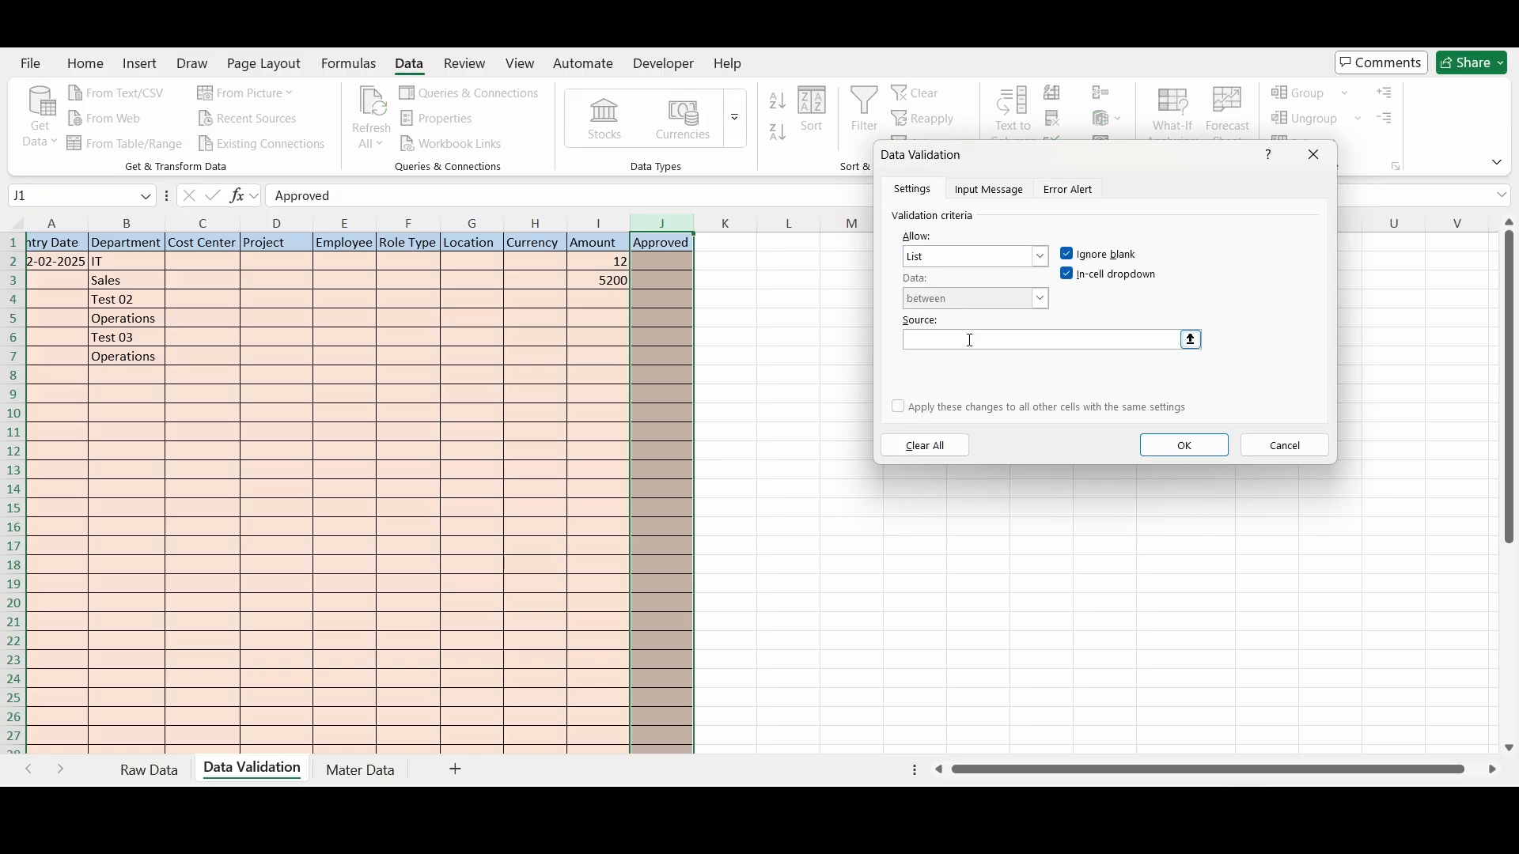
left_click(364, 771)
left_click_drag(246, 261, 247, 299)
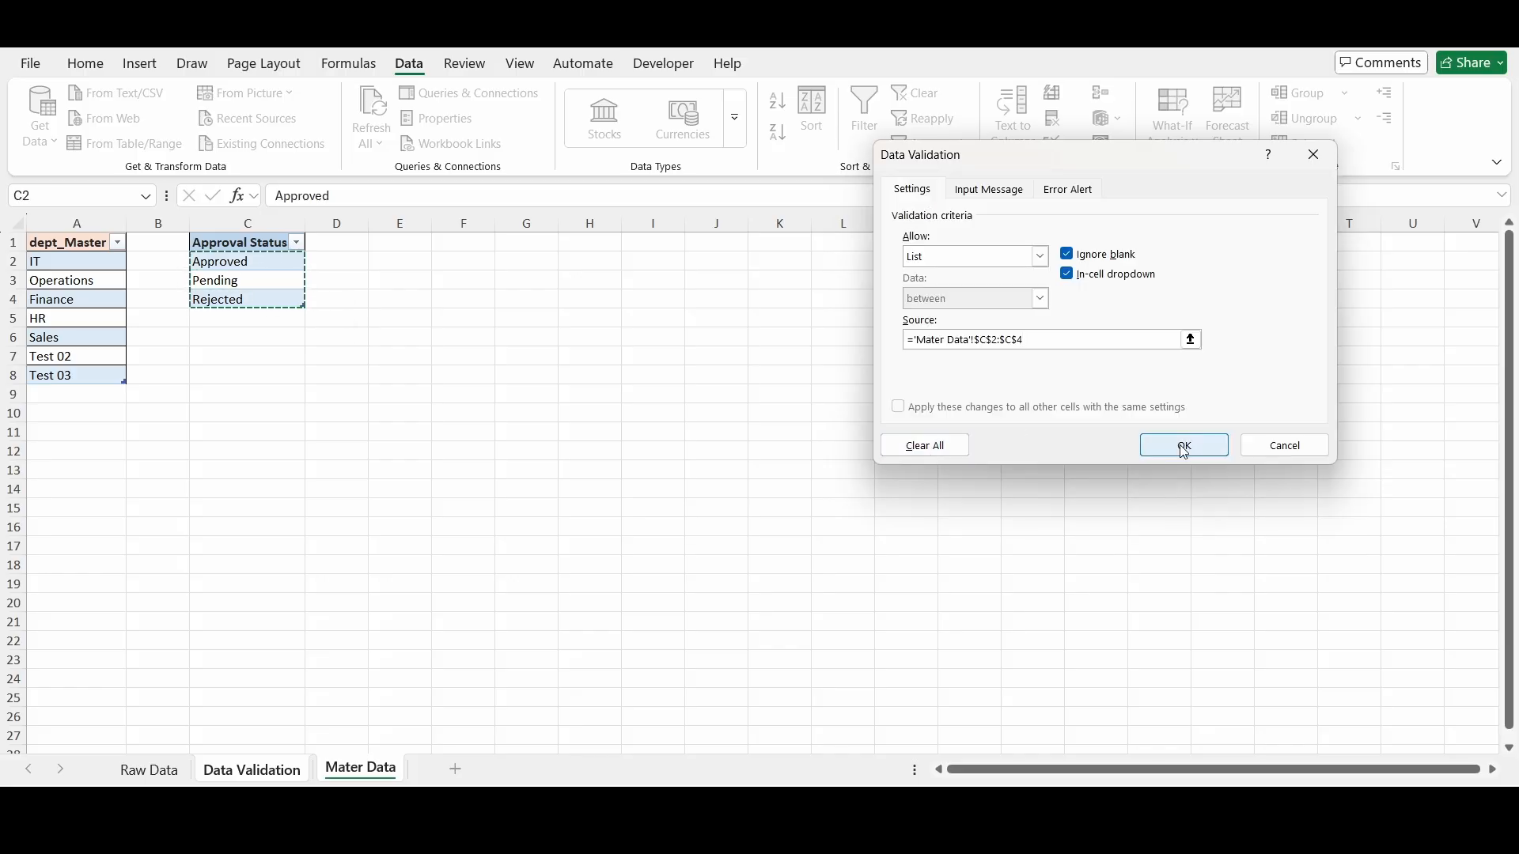
Give the Approved rule a Warning-style alert titled "Warning" with the message "Are you sure about the status" and apply the rule.
left_click(1068, 190)
left_click(1072, 285)
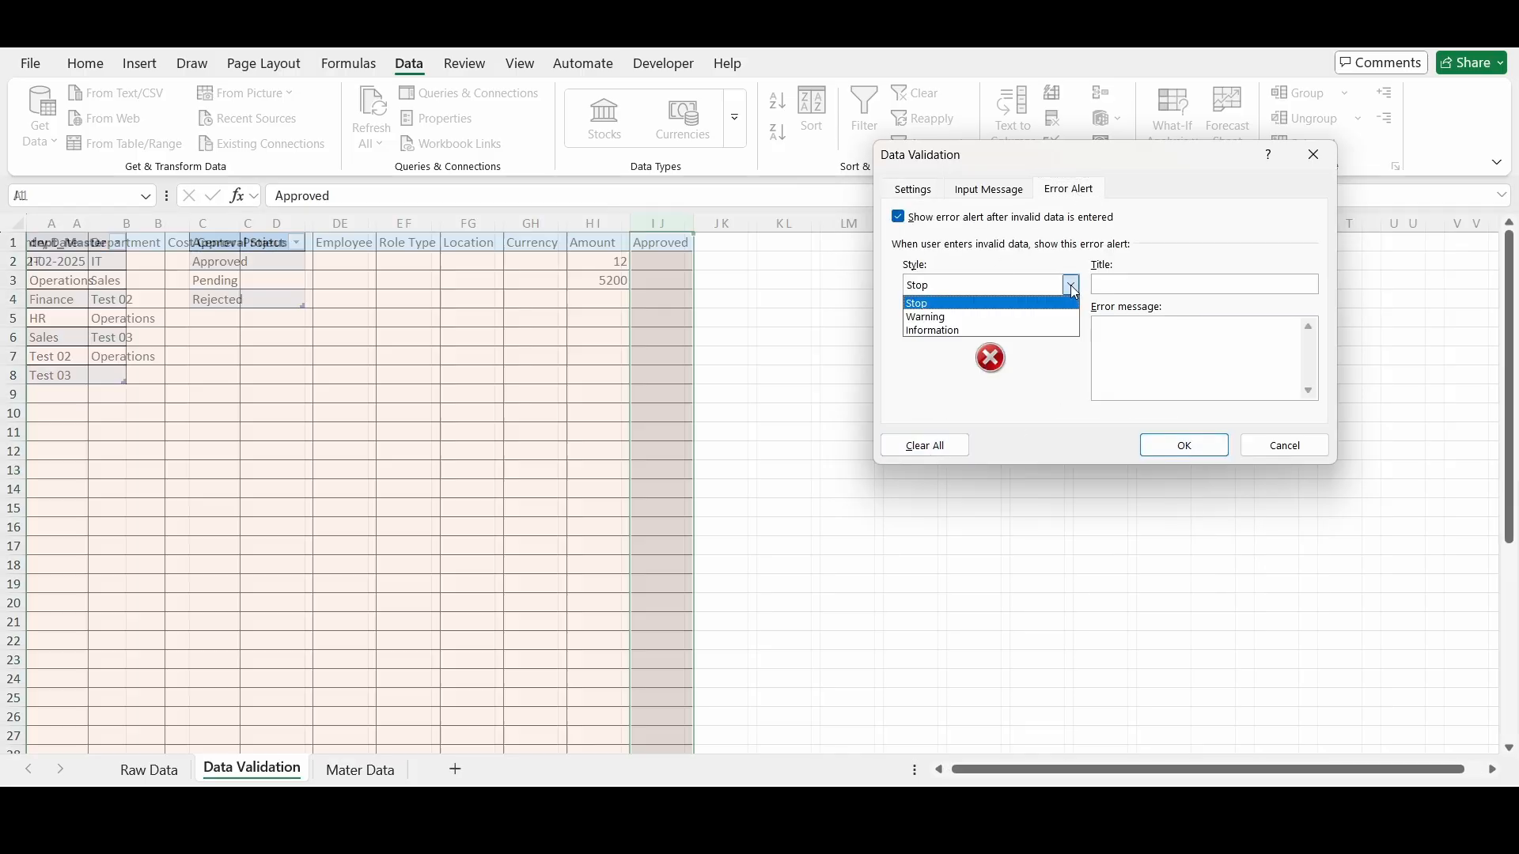
left_click(949, 312)
left_click(1148, 284)
type("Warning")
left_click(1148, 330)
type("Are ")
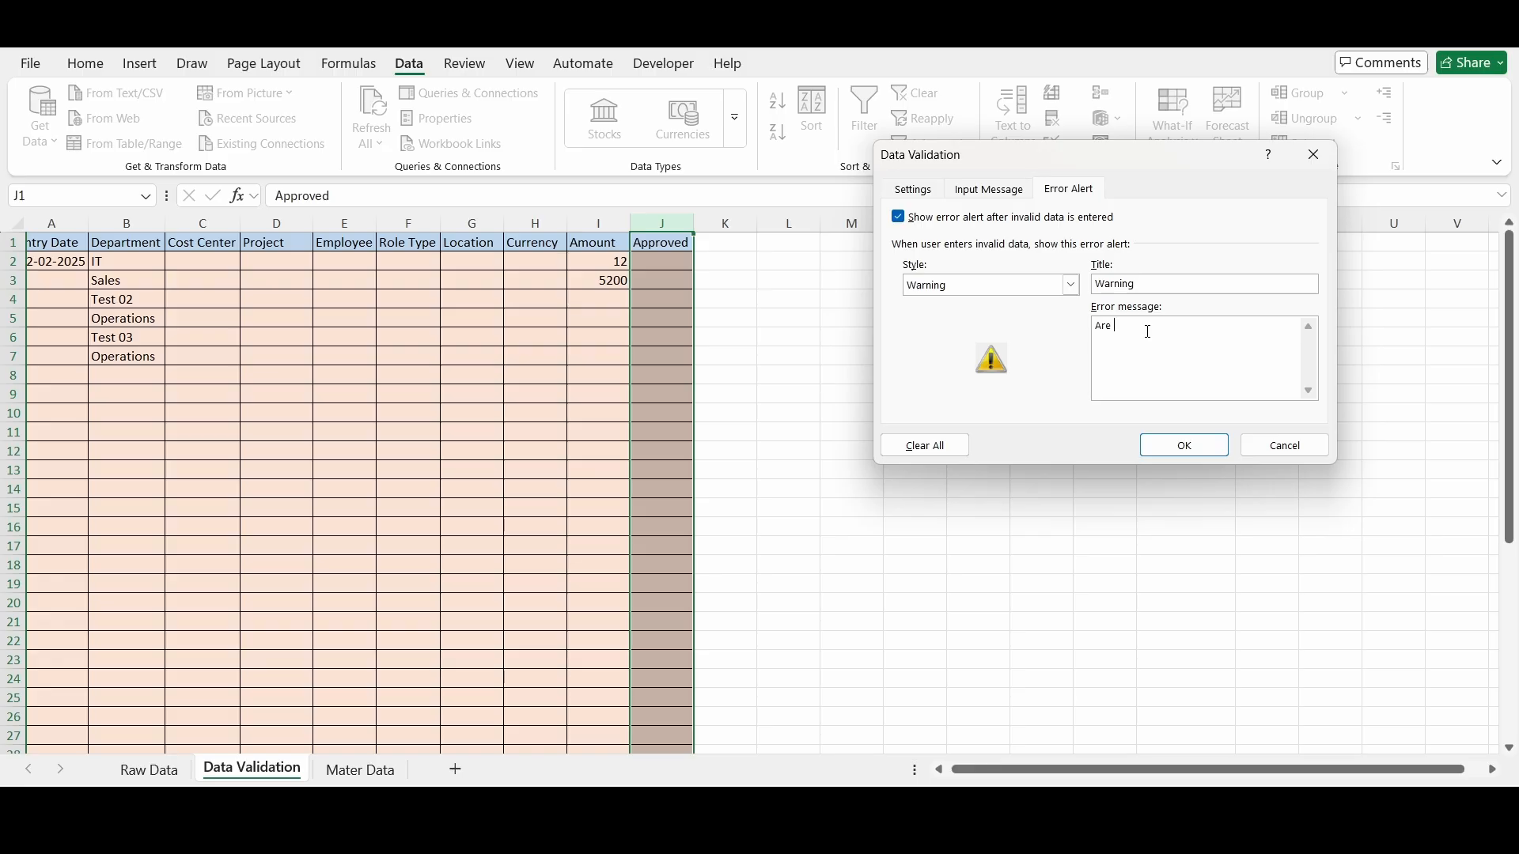
type("you sure about the status")
left_click(930, 195)
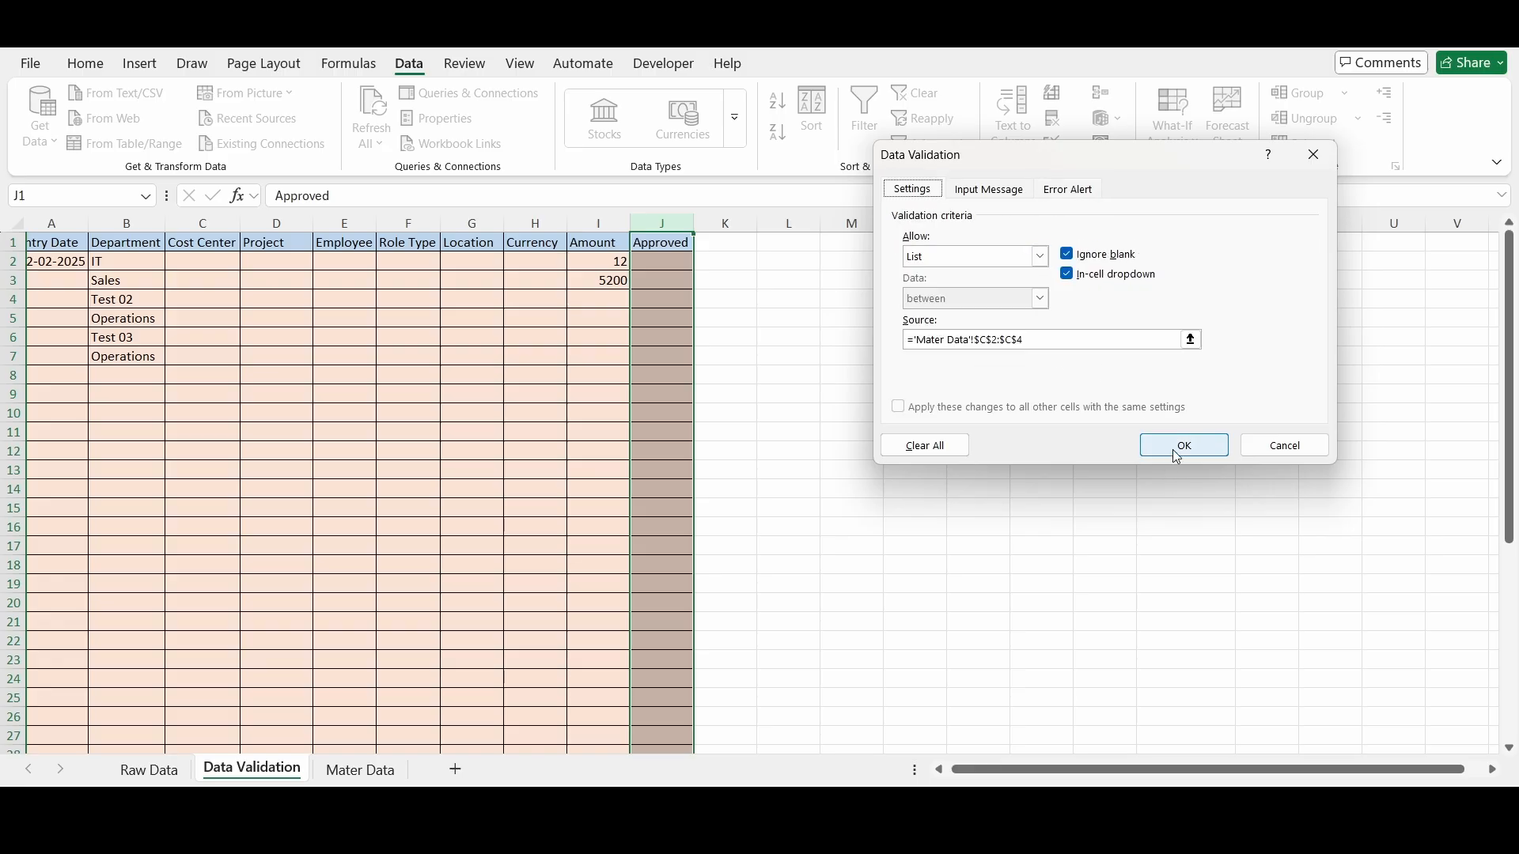
left_click(1179, 448)
Choose Approved in cell J2 and Pending in cell J3 from the status dropdown.
left_click(674, 262)
left_click(703, 263)
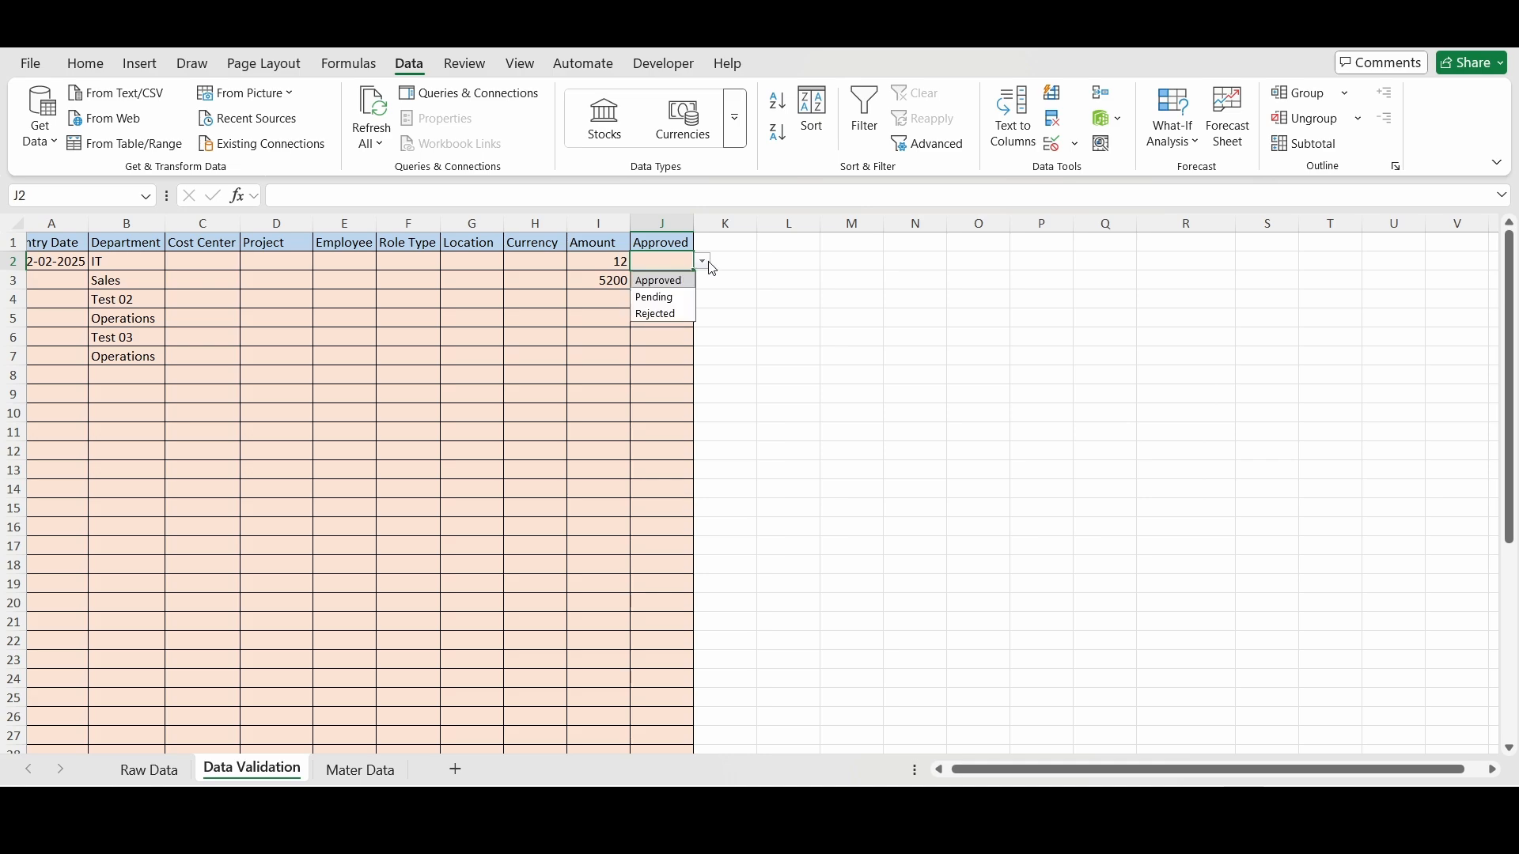
left_click(663, 282)
left_click(670, 282)
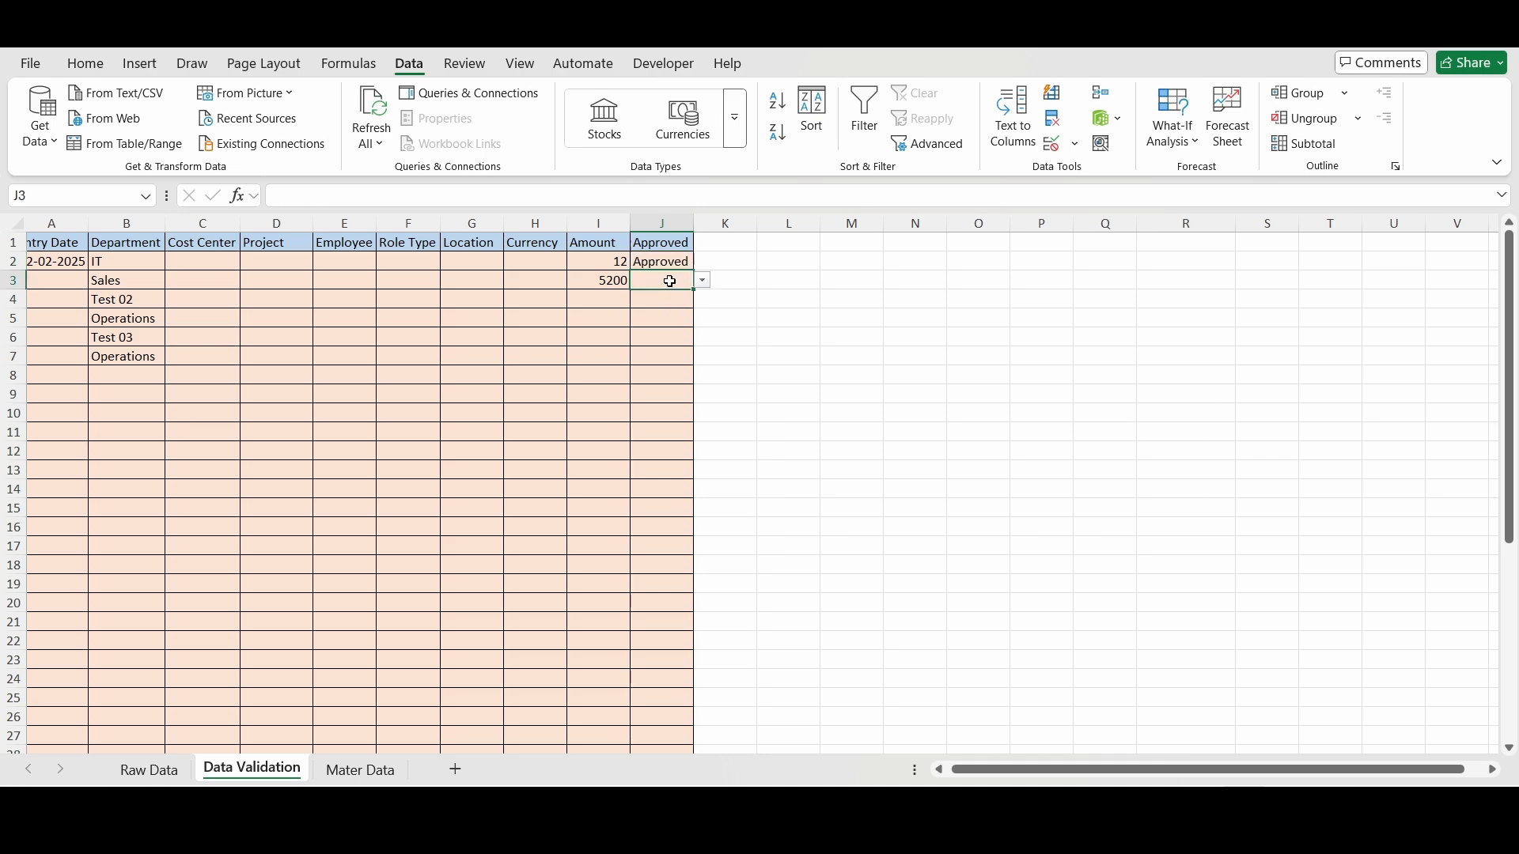
left_click(703, 281)
left_click(673, 318)
Enter the unlisted status Created in cell J4 and choose to continue with it despite the warning.
left_click(672, 299)
type("Creat")
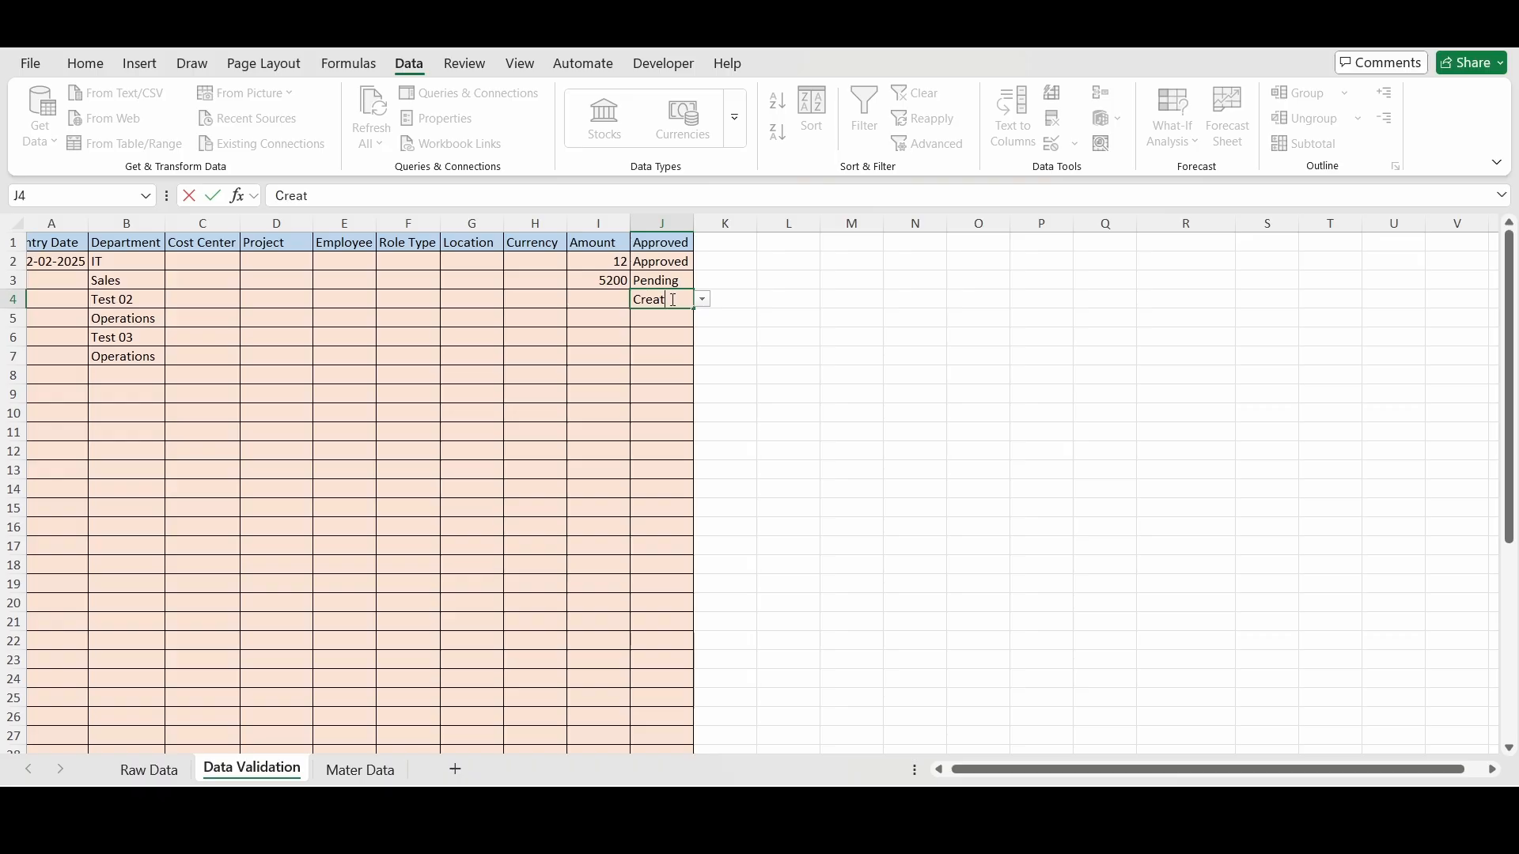
type("ed")
key("Return")
left_click_drag(759, 328, 981, 328)
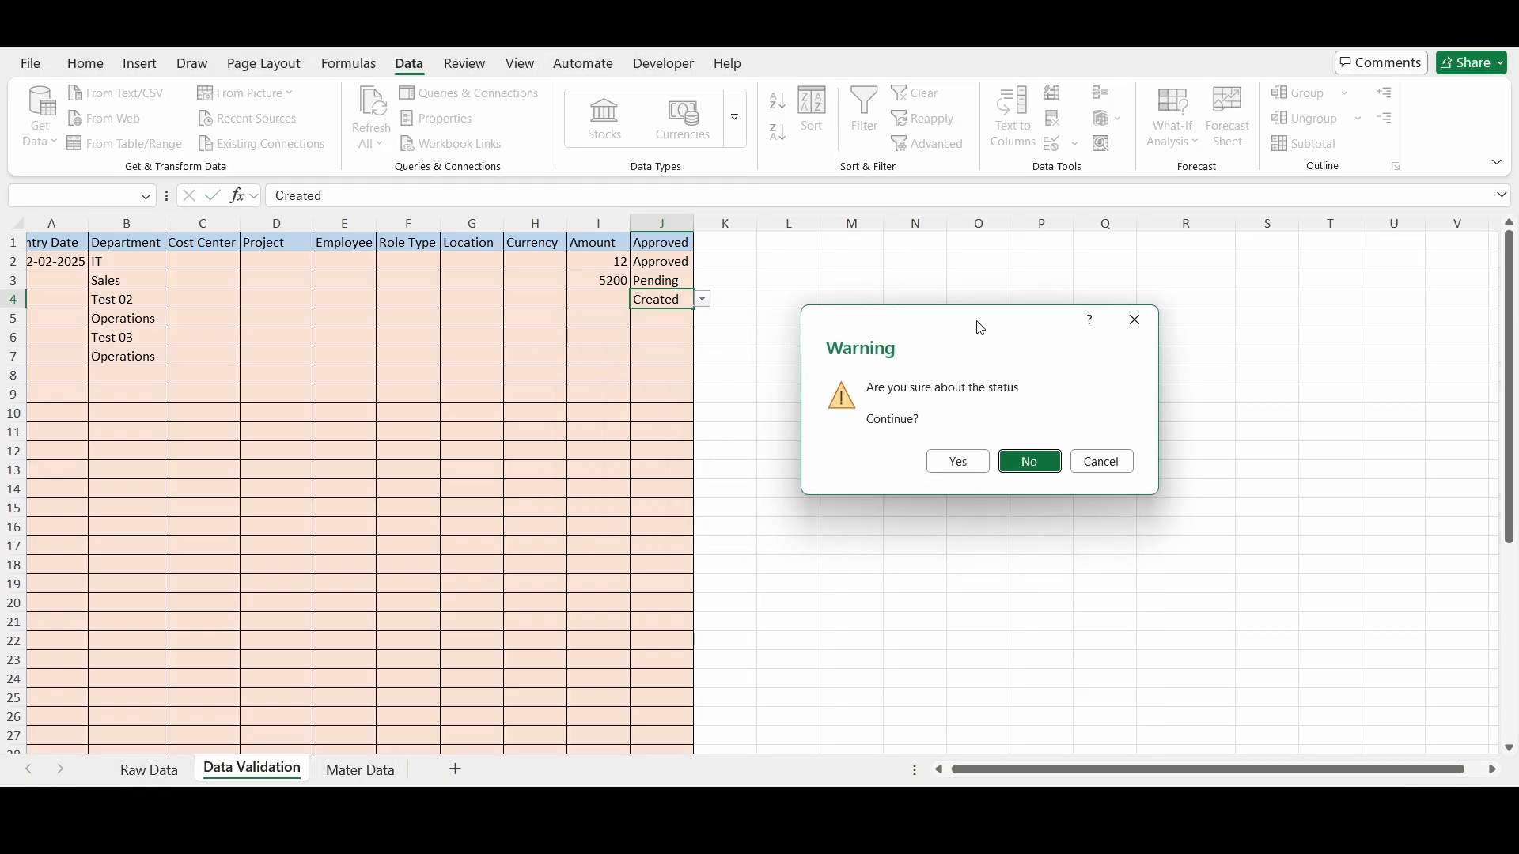
left_click(958, 462)
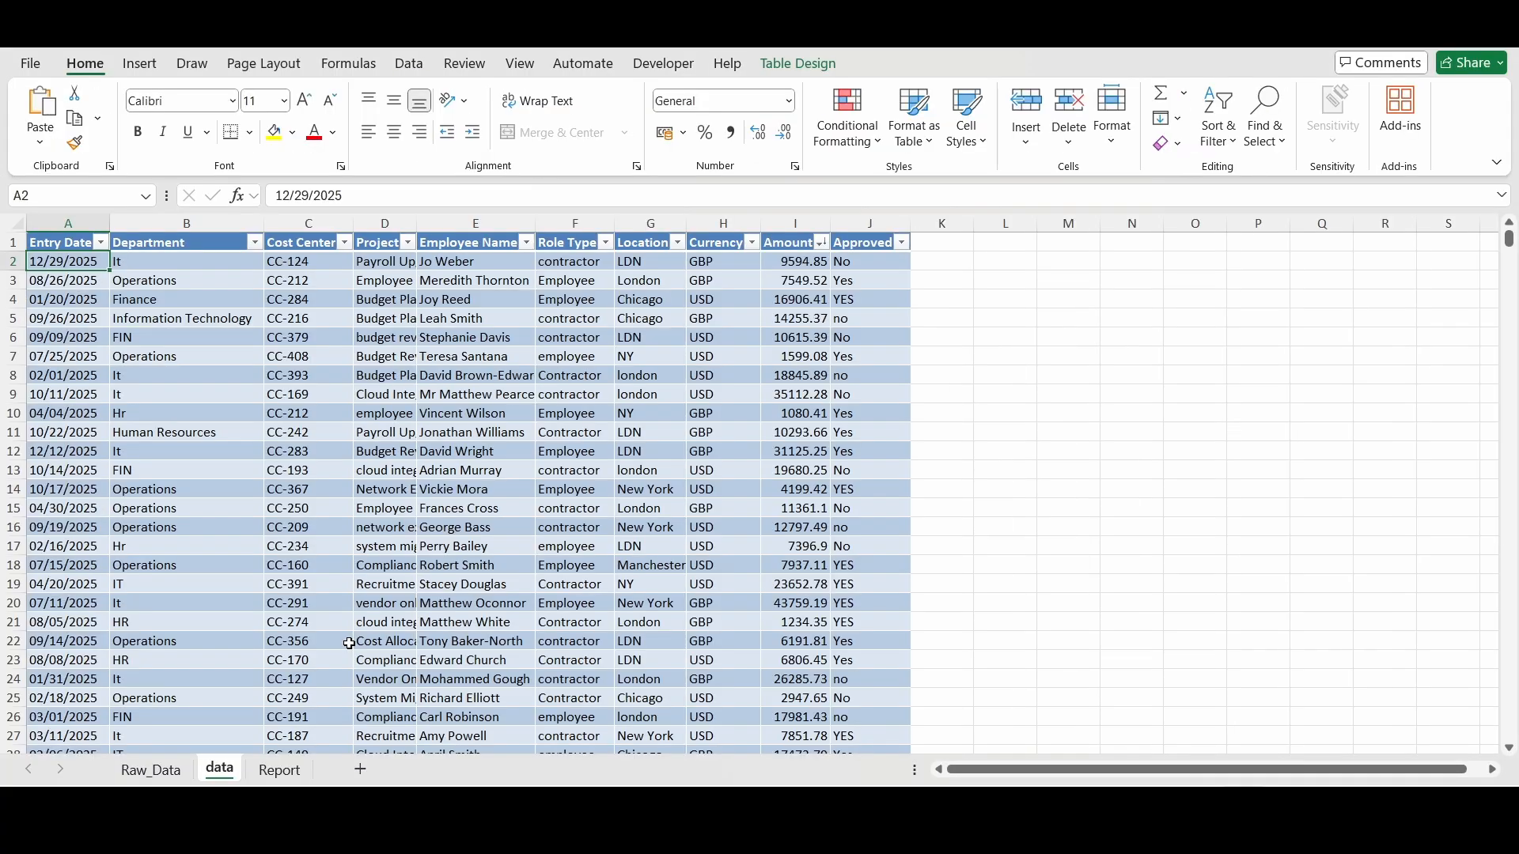
Paste the copied records into the data sheet's table from cell A2 and refresh the department pivot table on the Report sheet.
right_click(68, 260)
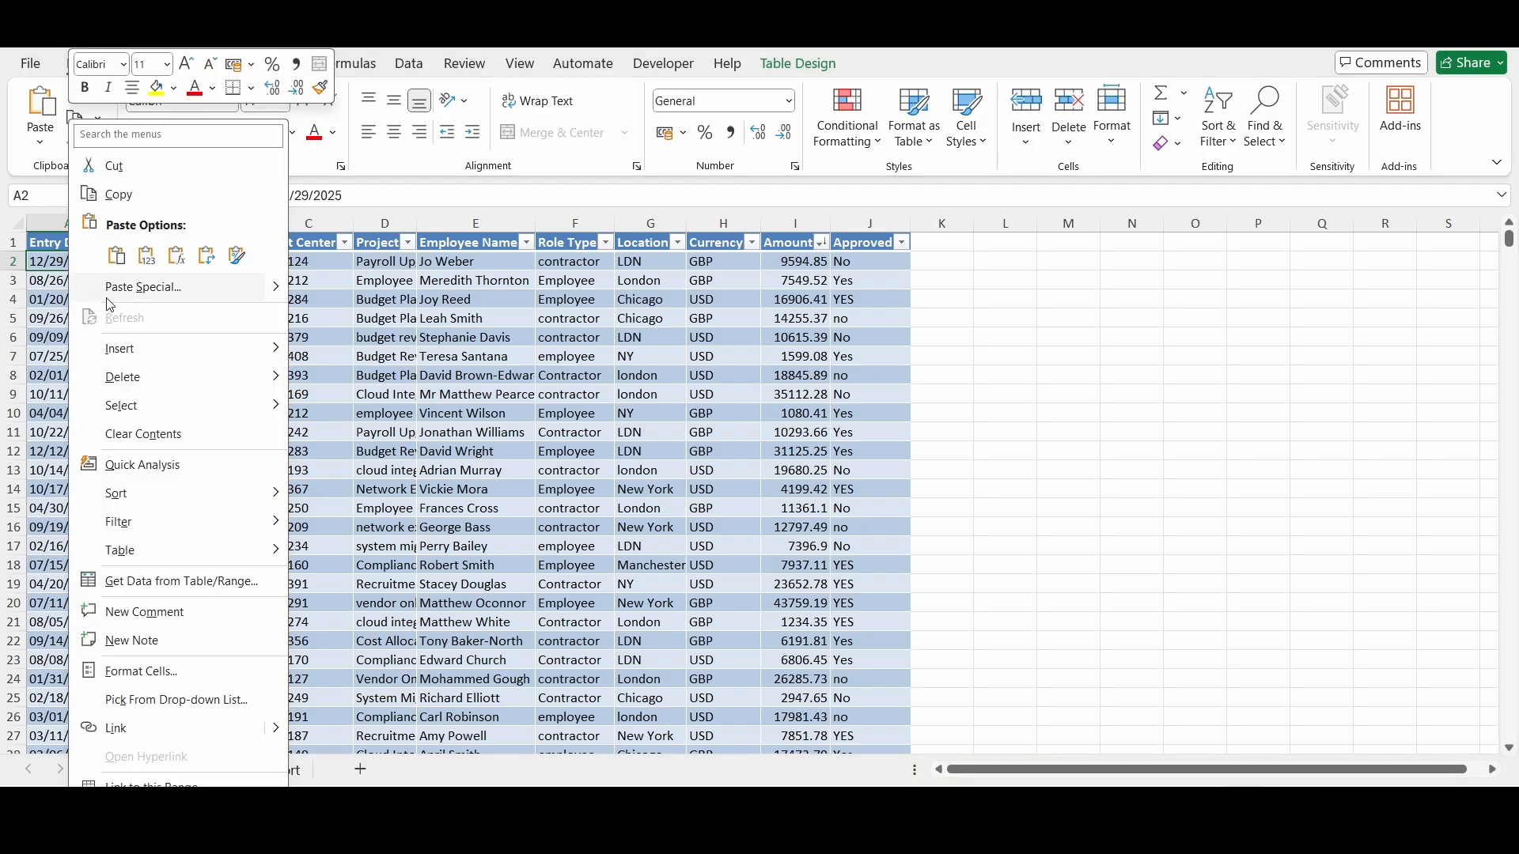
left_click(117, 256)
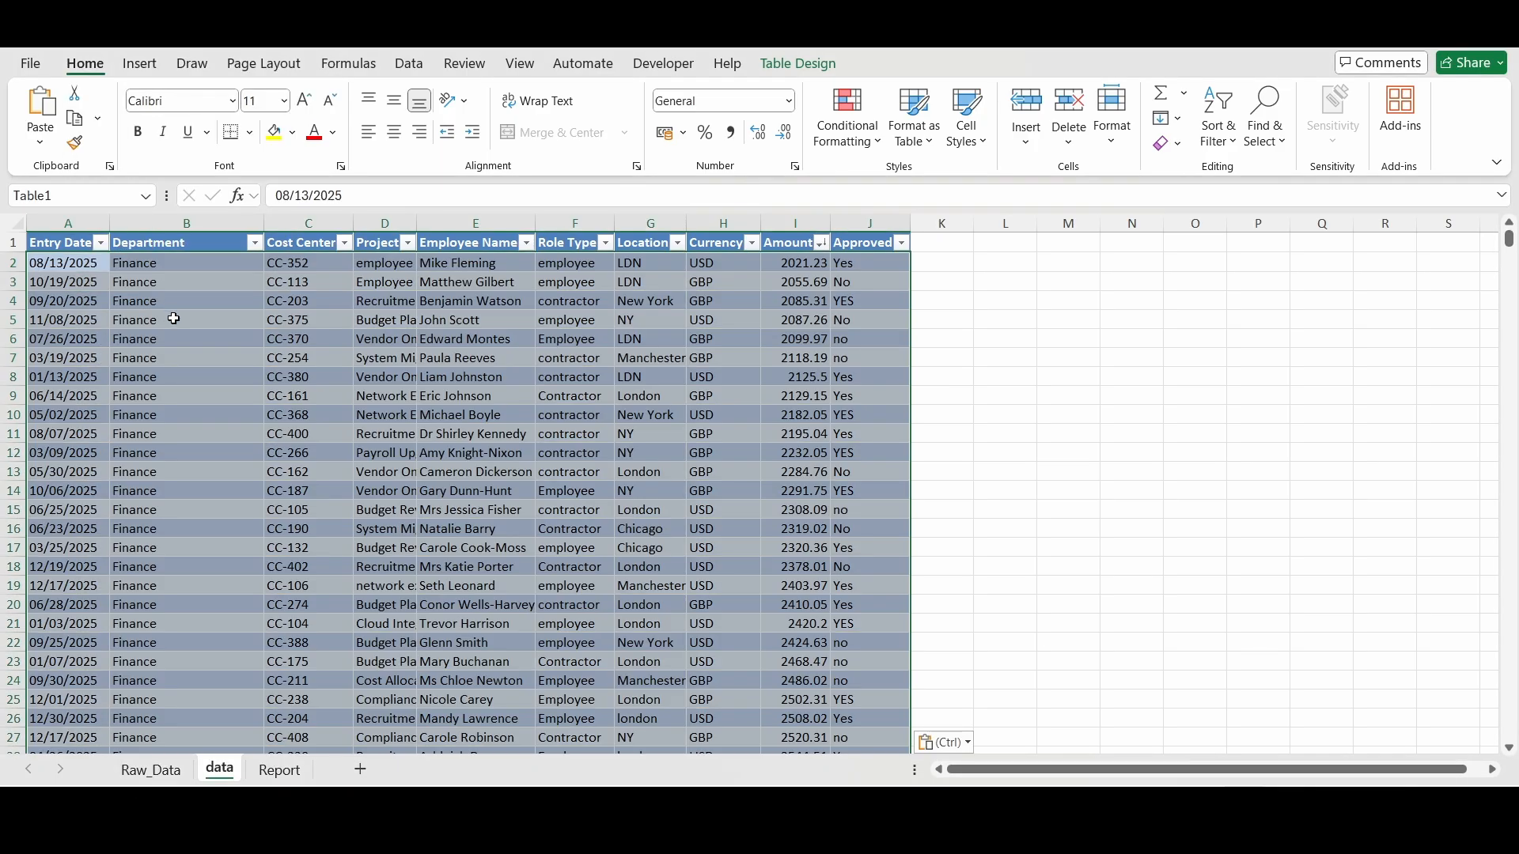
left_click(195, 336)
left_click(283, 779)
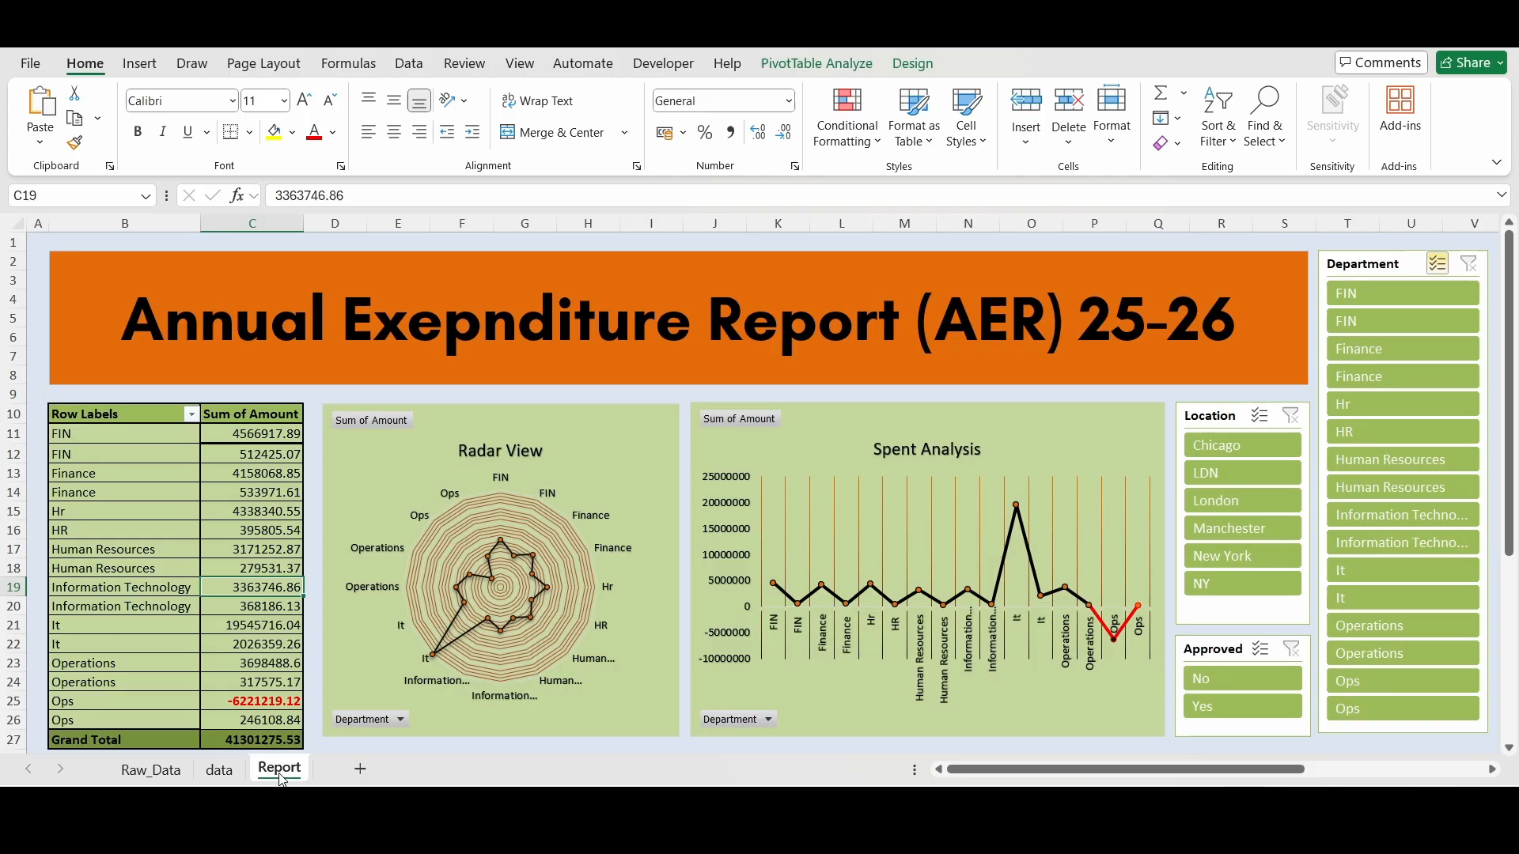
right_click(246, 475)
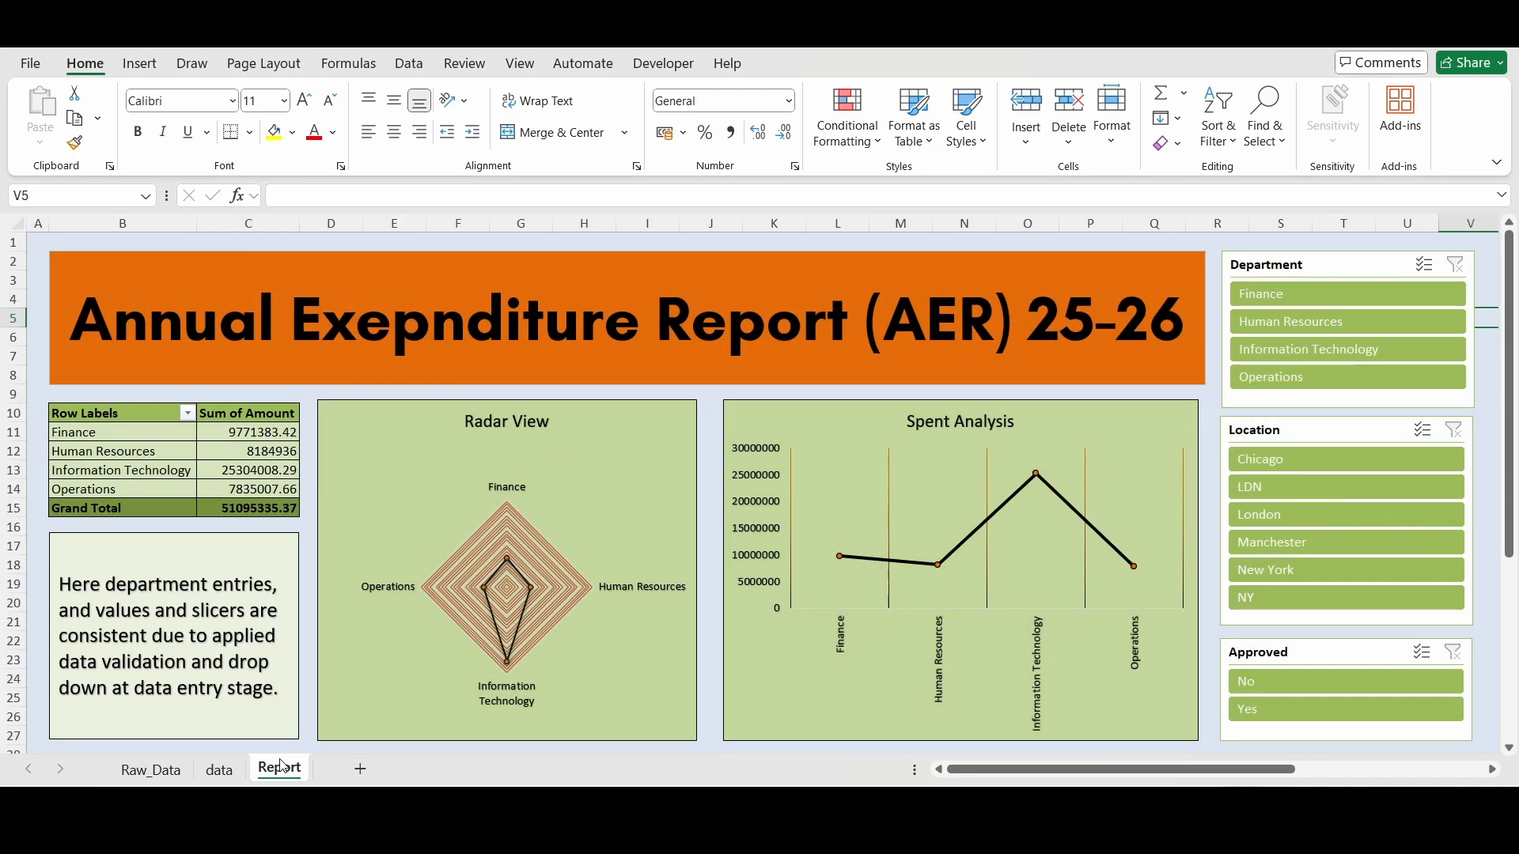